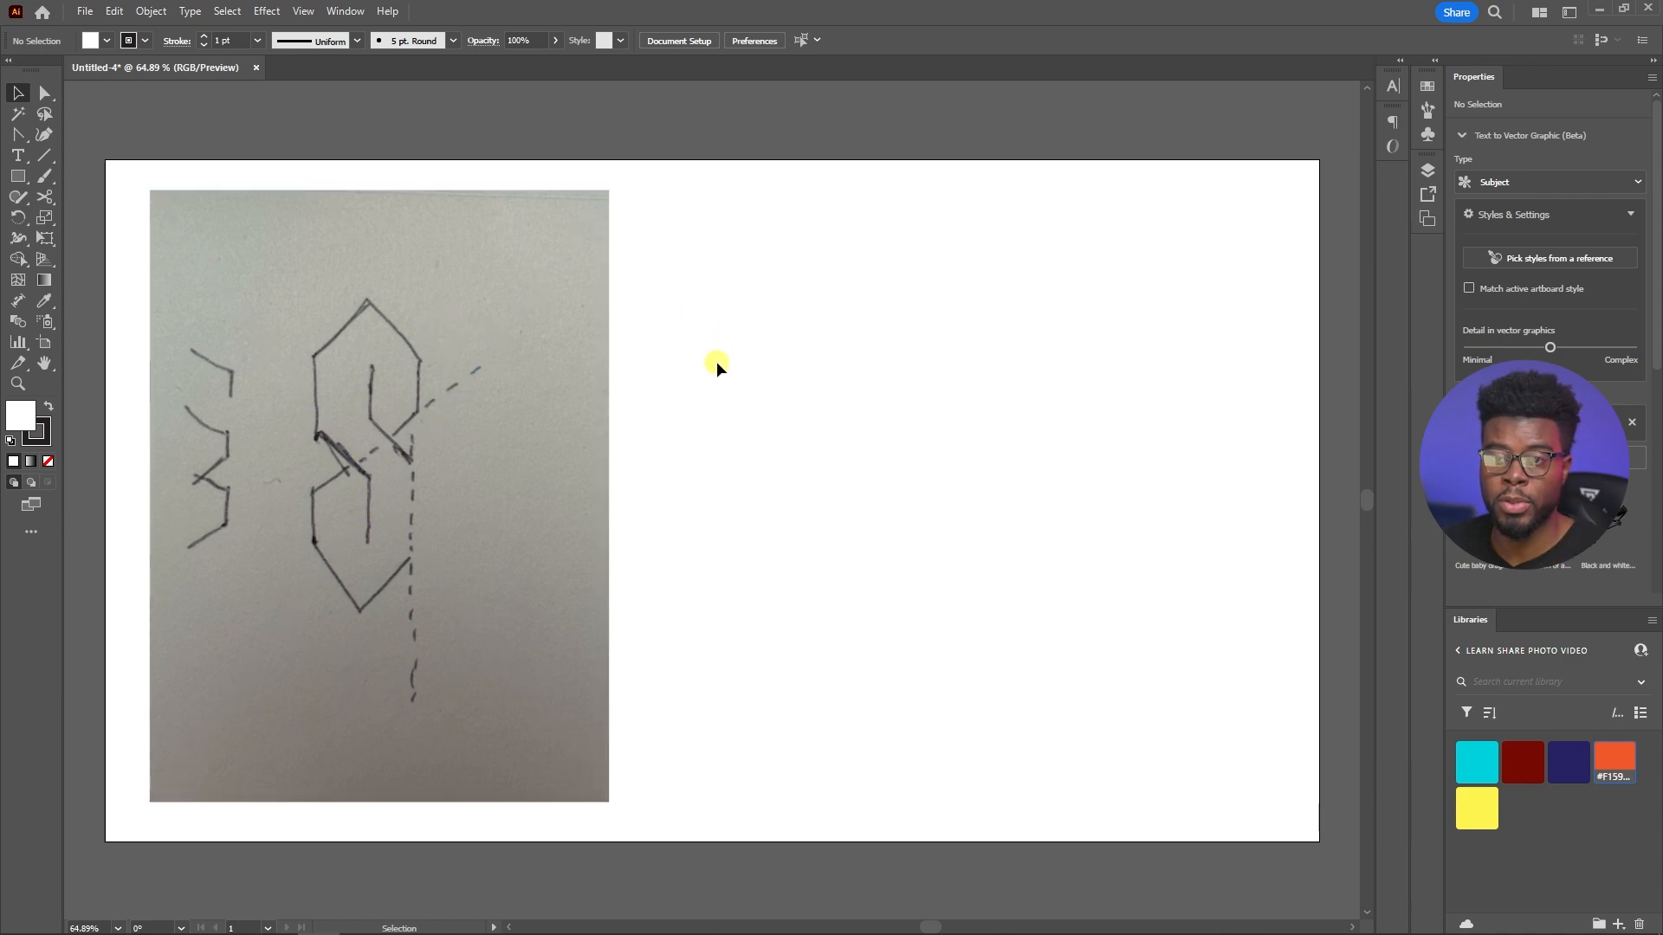
pyautogui.click(87, 10)
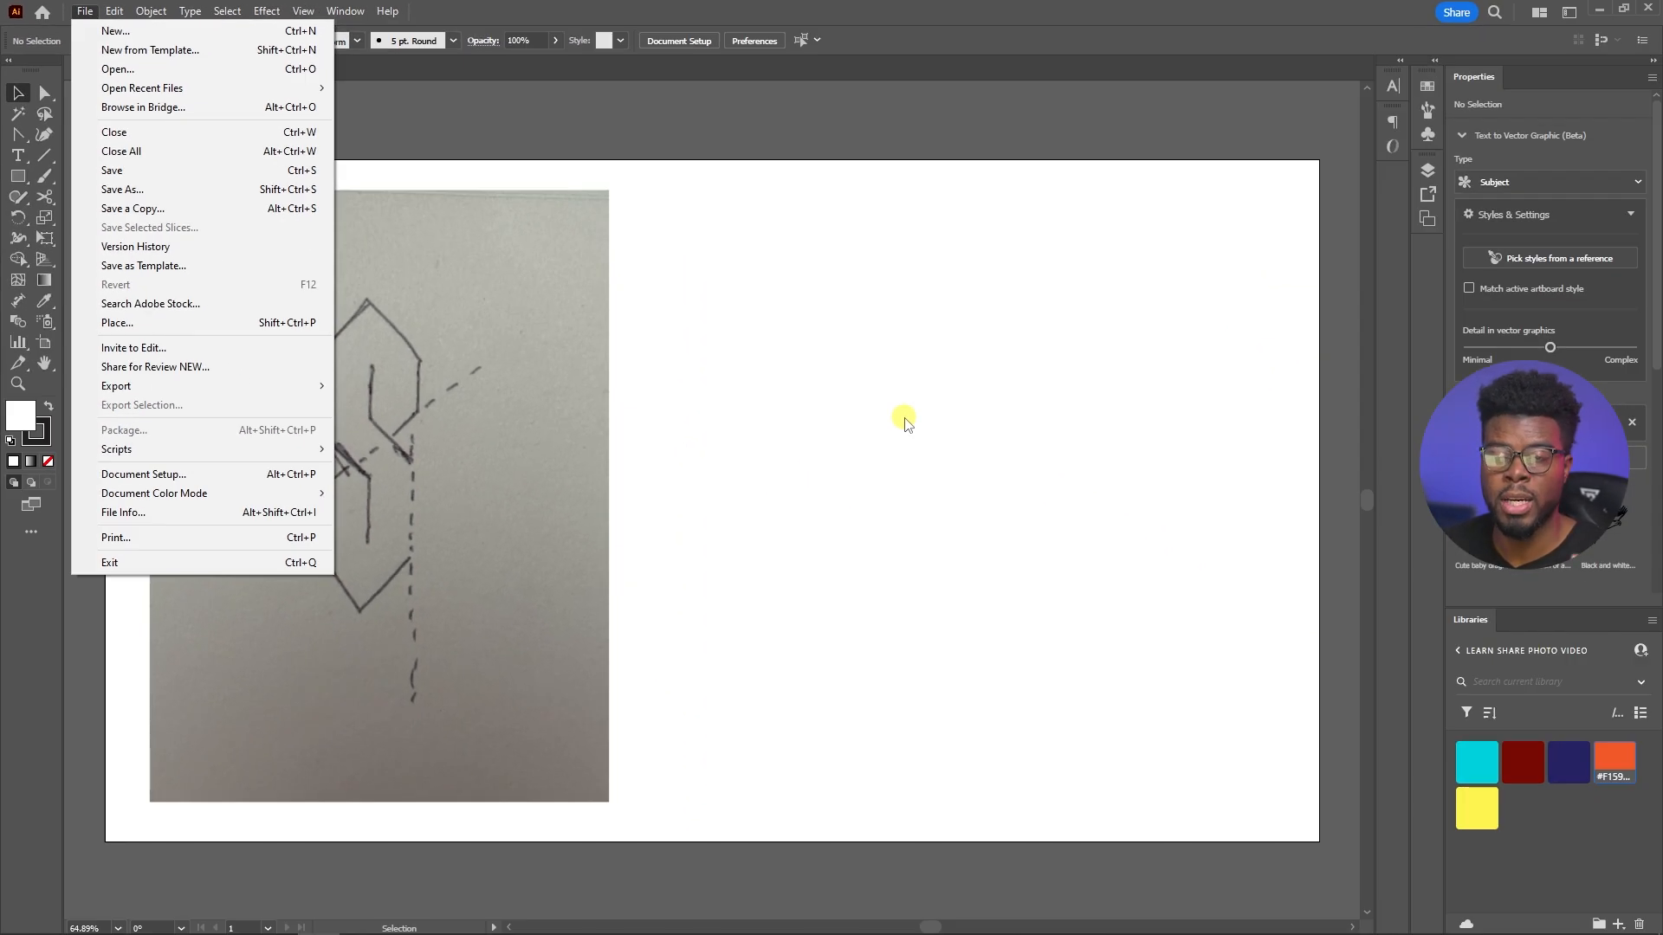
pyautogui.click(906, 422)
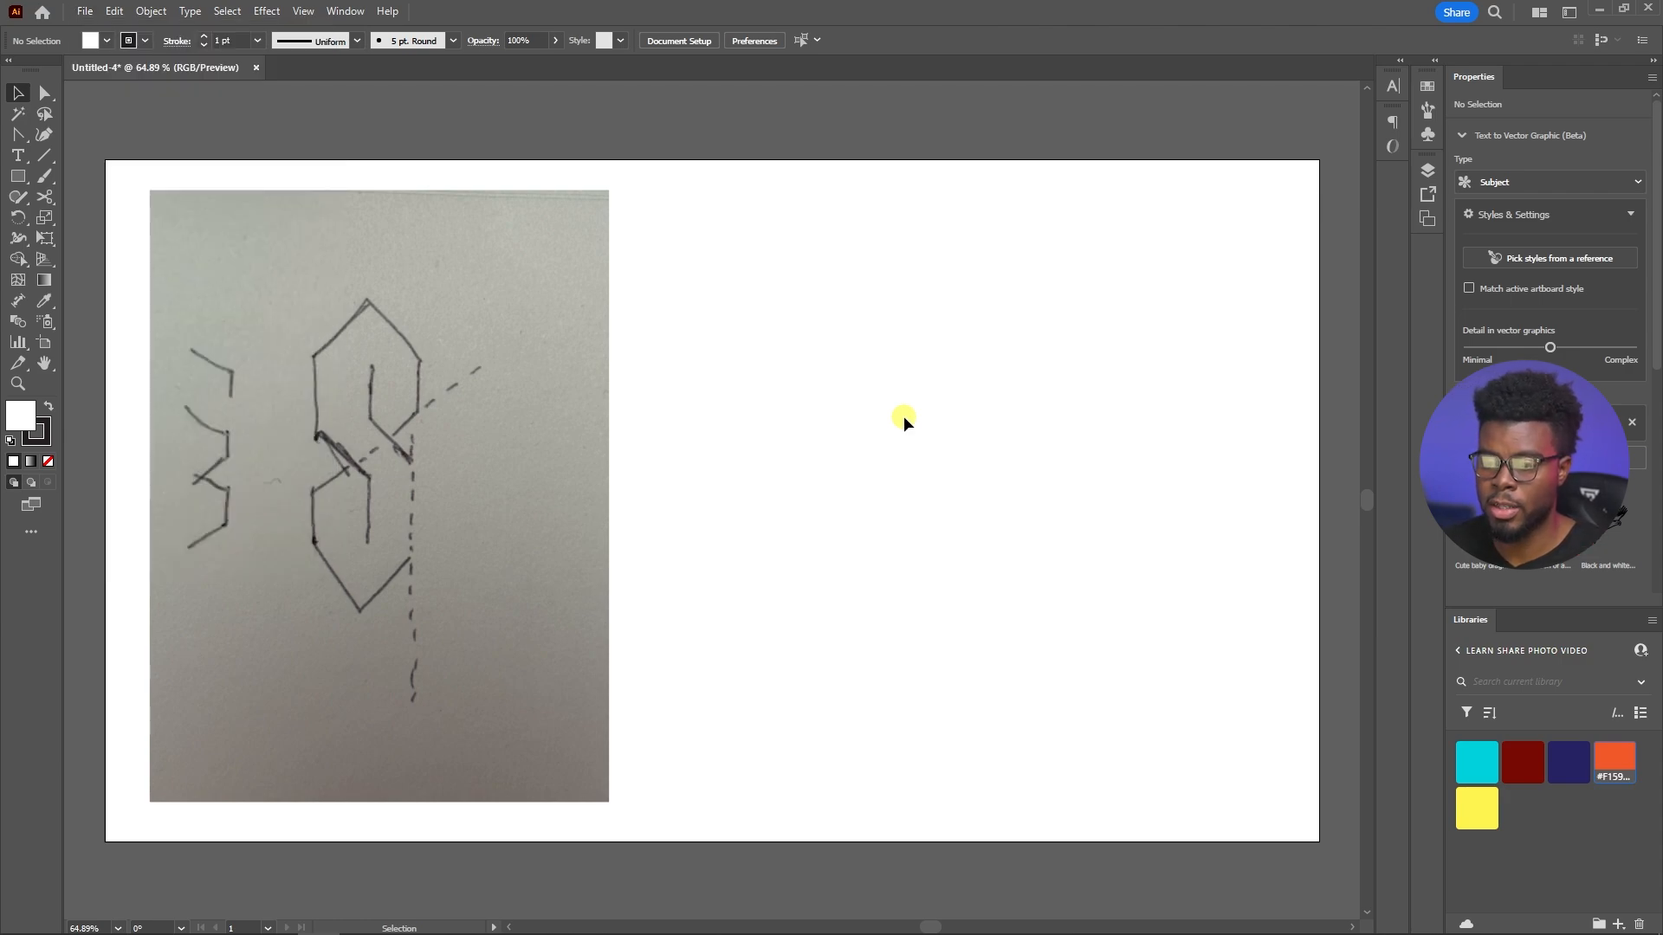
# Centre the sketch photo horizontally on the artboard, at X 960 px, Y 540 px
pyautogui.click(464, 489)
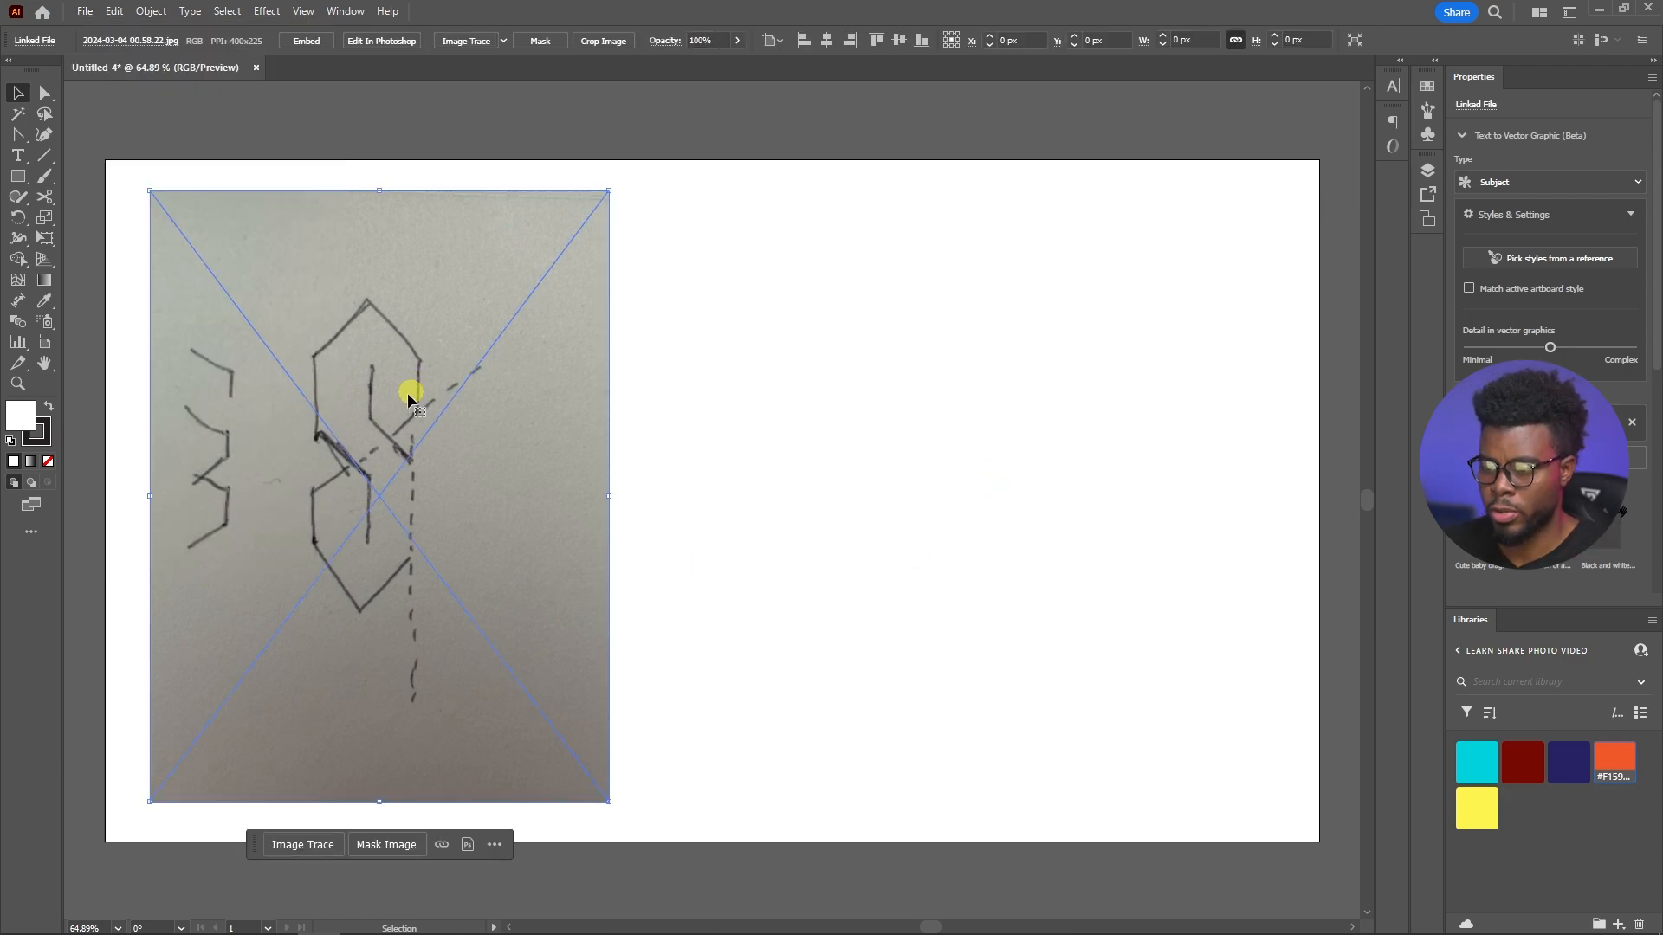
pyautogui.click(826, 39)
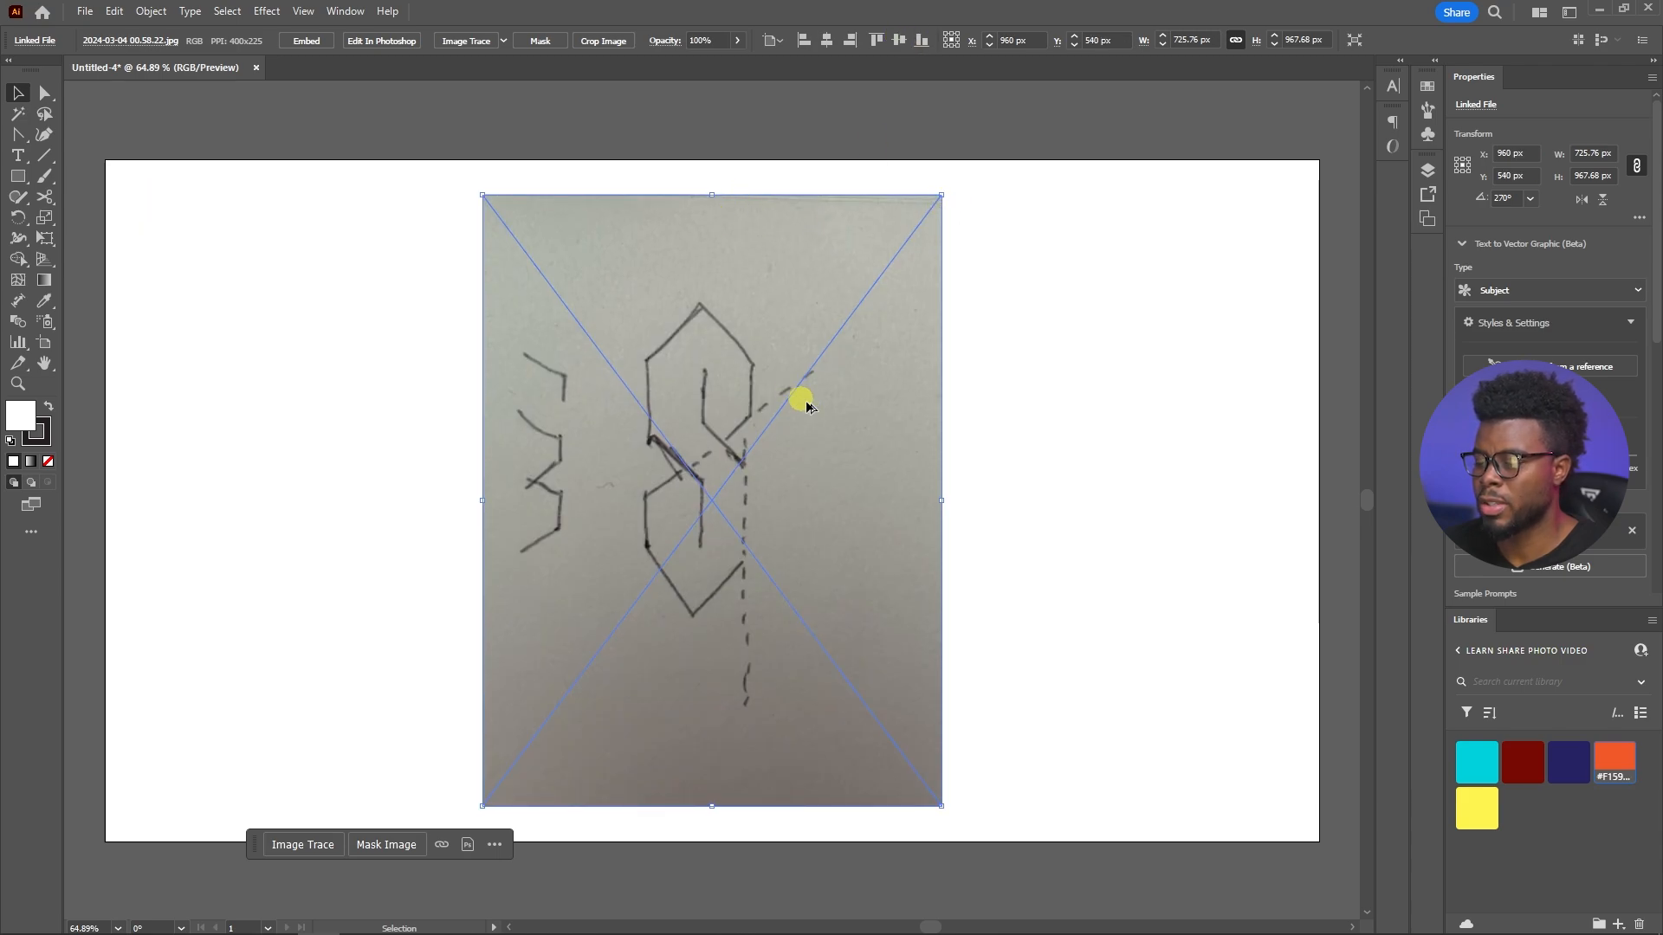
pyautogui.scroll(3, 806, 407)
pyautogui.click(1224, 418)
# Add ruler guides along the sketch's left, right and middle vertical strokes, and hide the guides
pyautogui.hscroll(-2, 1223, 418)
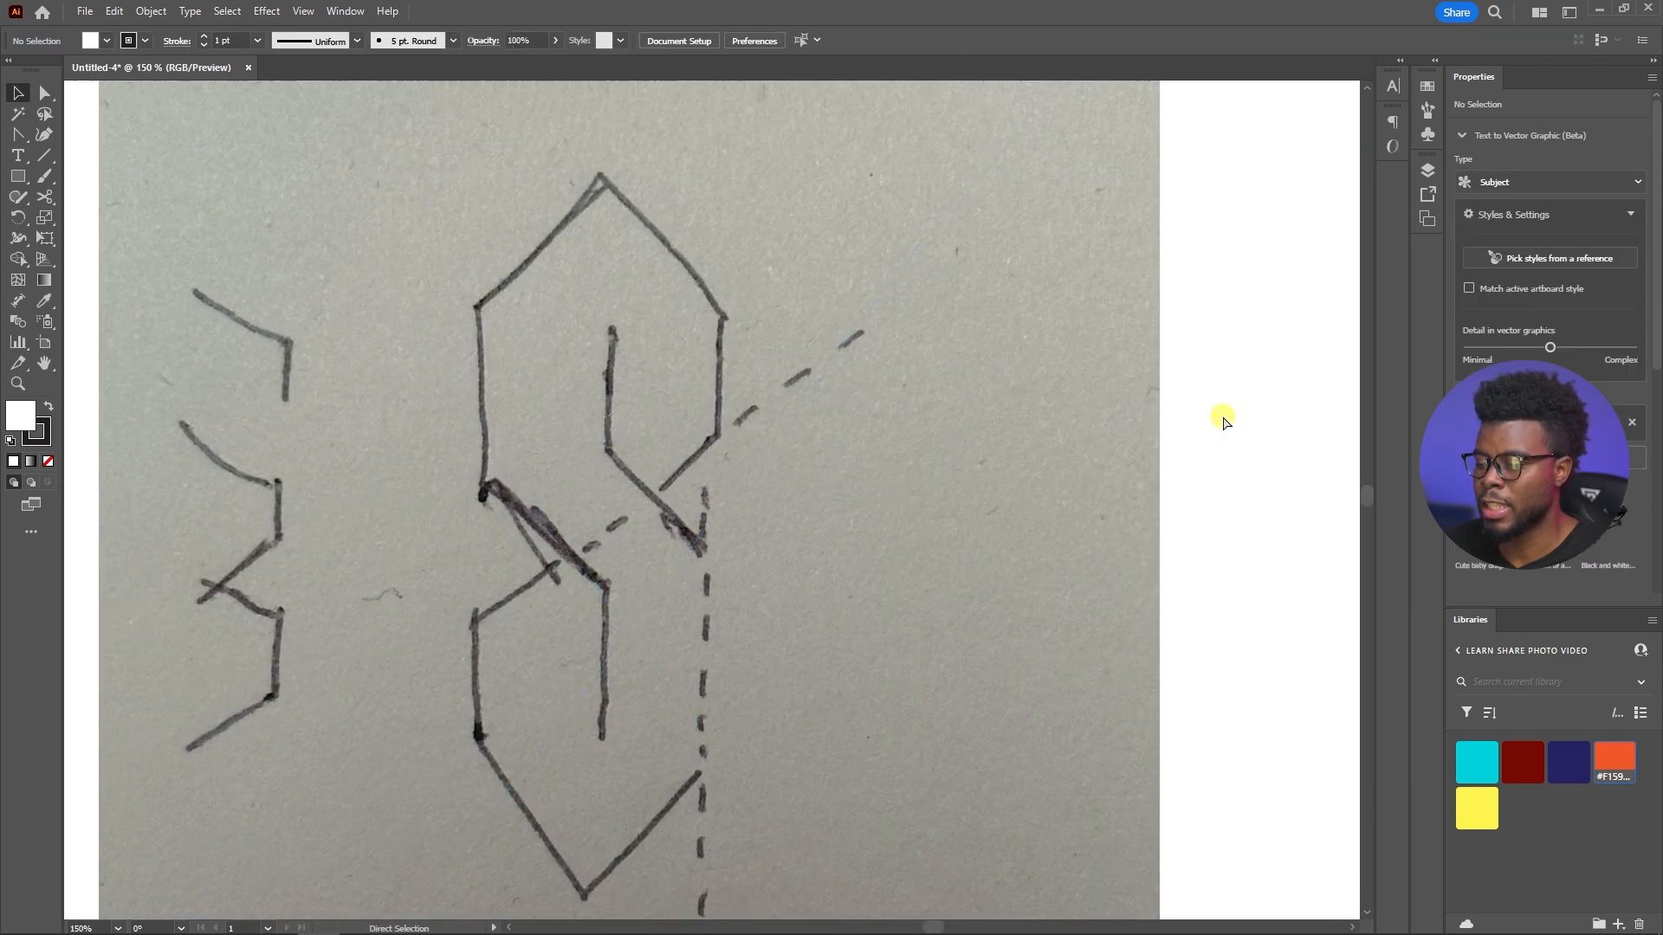
pyautogui.hscroll(1, 1224, 418)
pyautogui.hscroll(-1, 1217, 421)
pyautogui.scroll(-2, 753, 345)
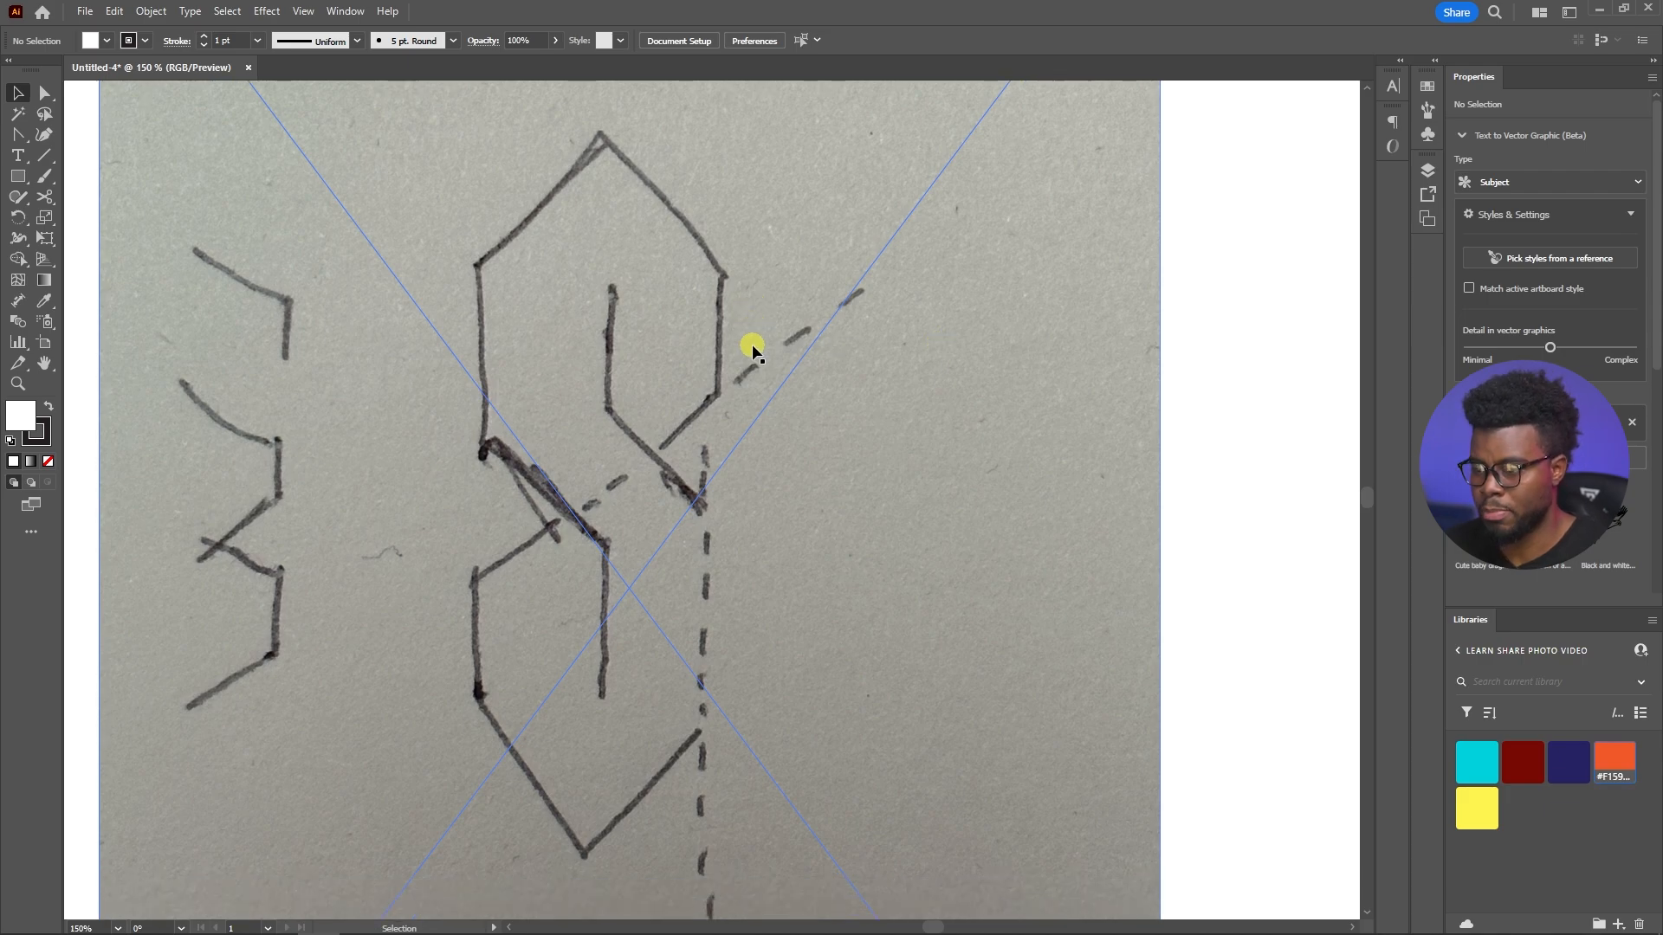
pyautogui.press('p')
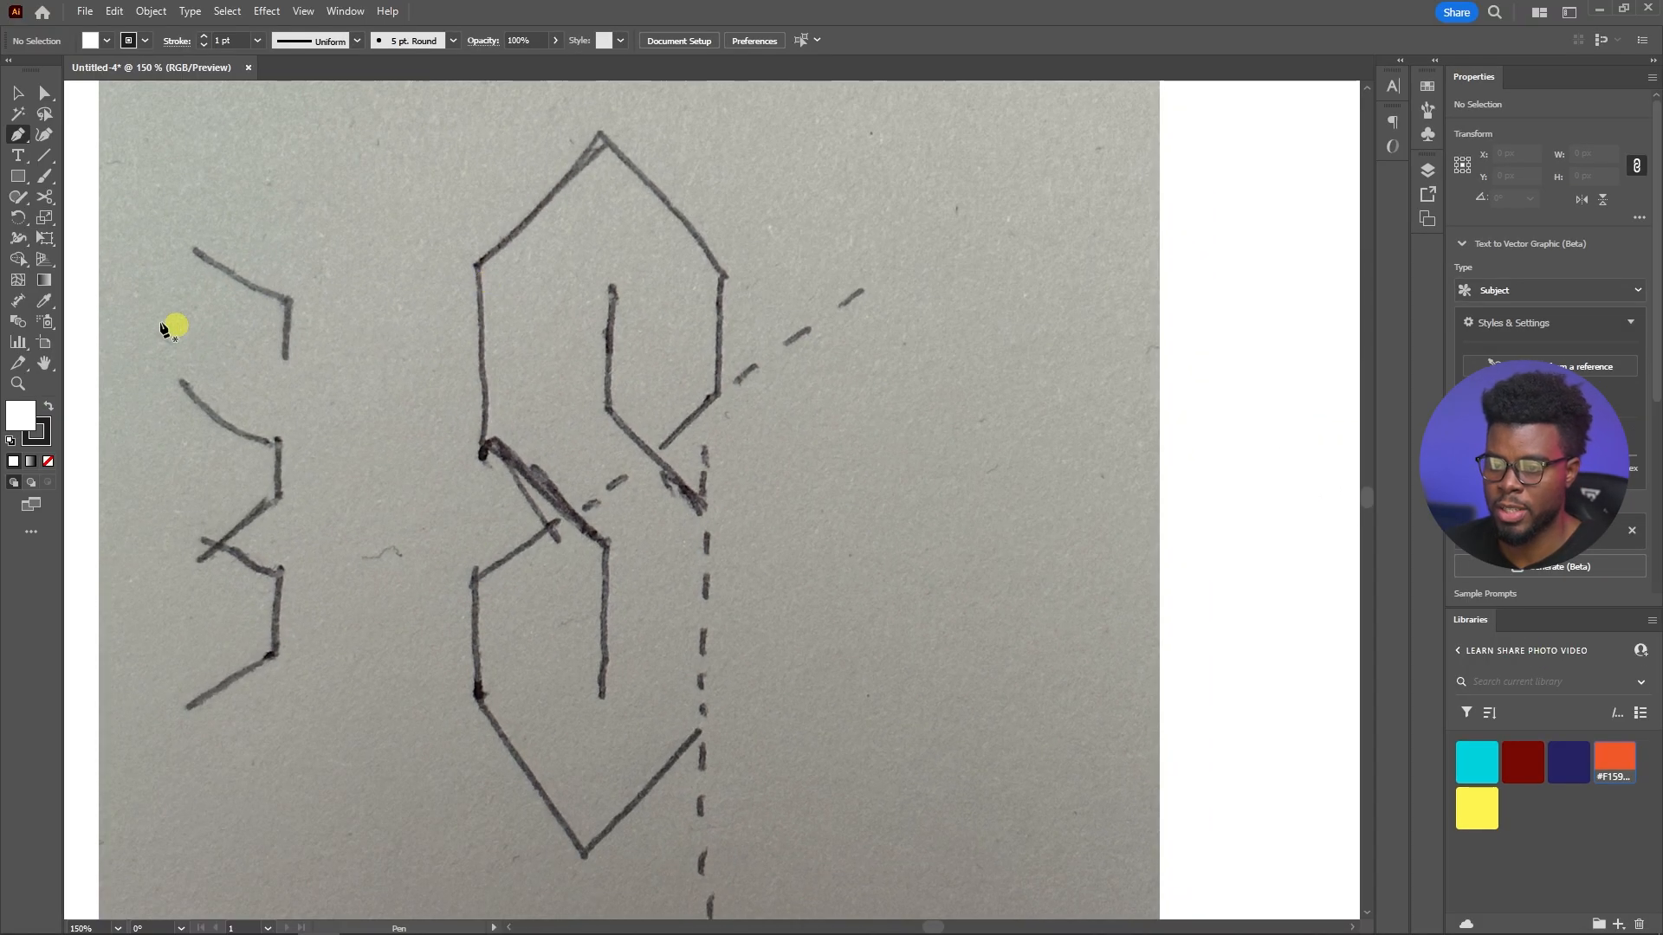
pyautogui.hotkey('ctrl', 'r')
pyautogui.moveTo(74, 260); pyautogui.dragTo(472, 291)
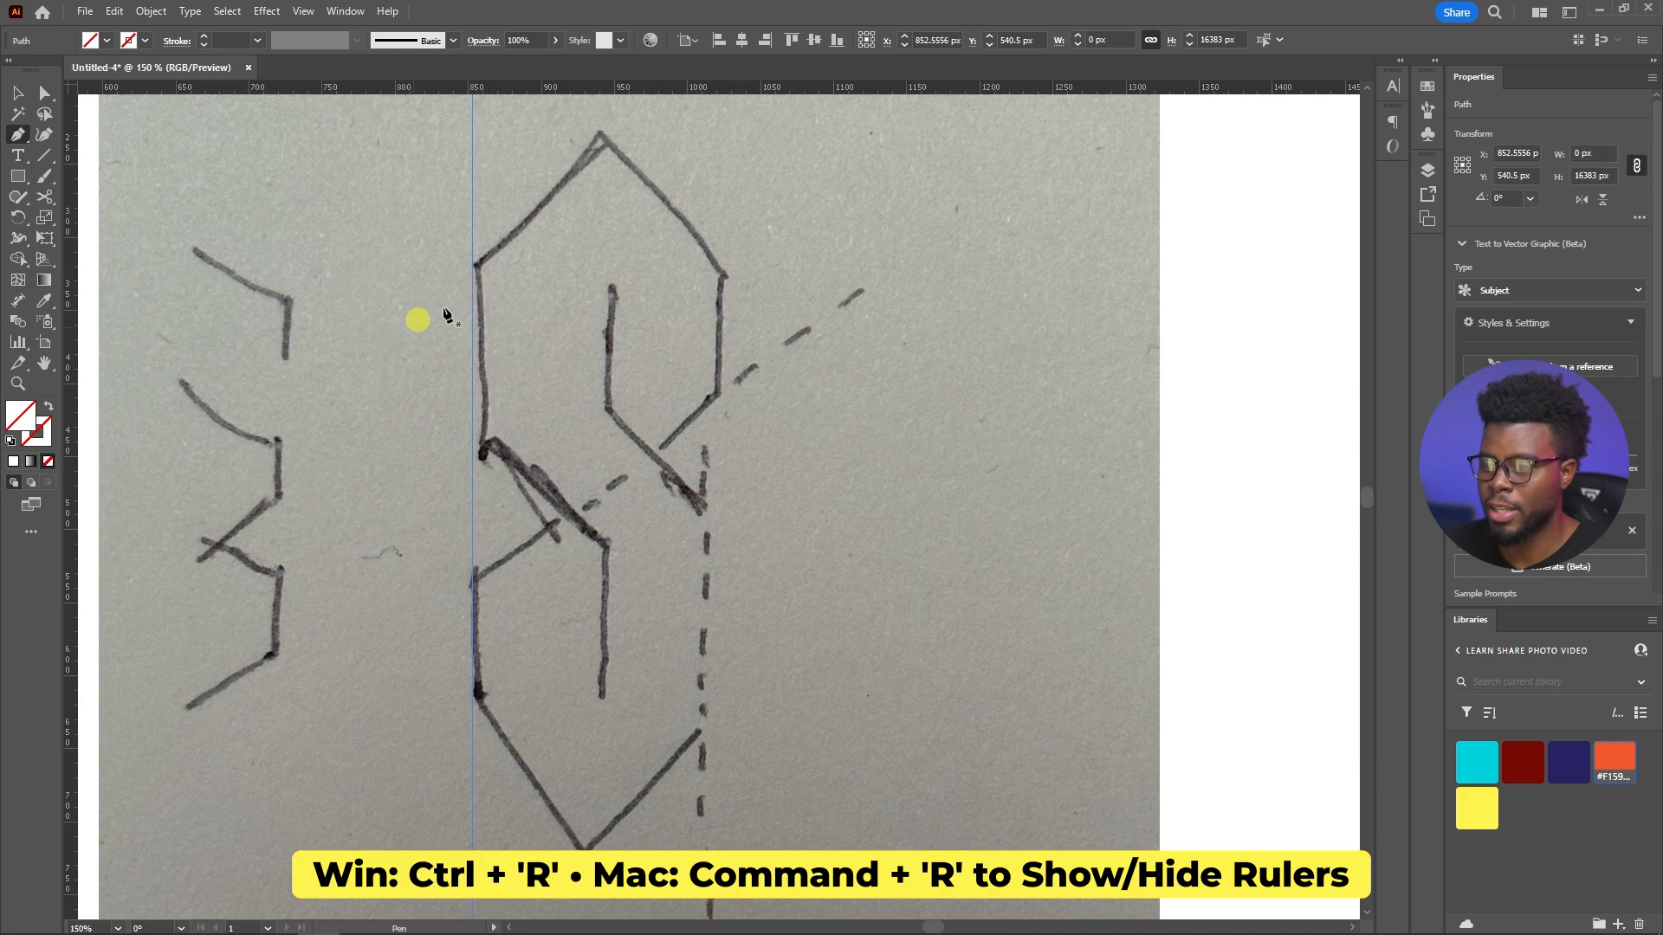
pyautogui.moveTo(62, 252); pyautogui.dragTo(722, 282)
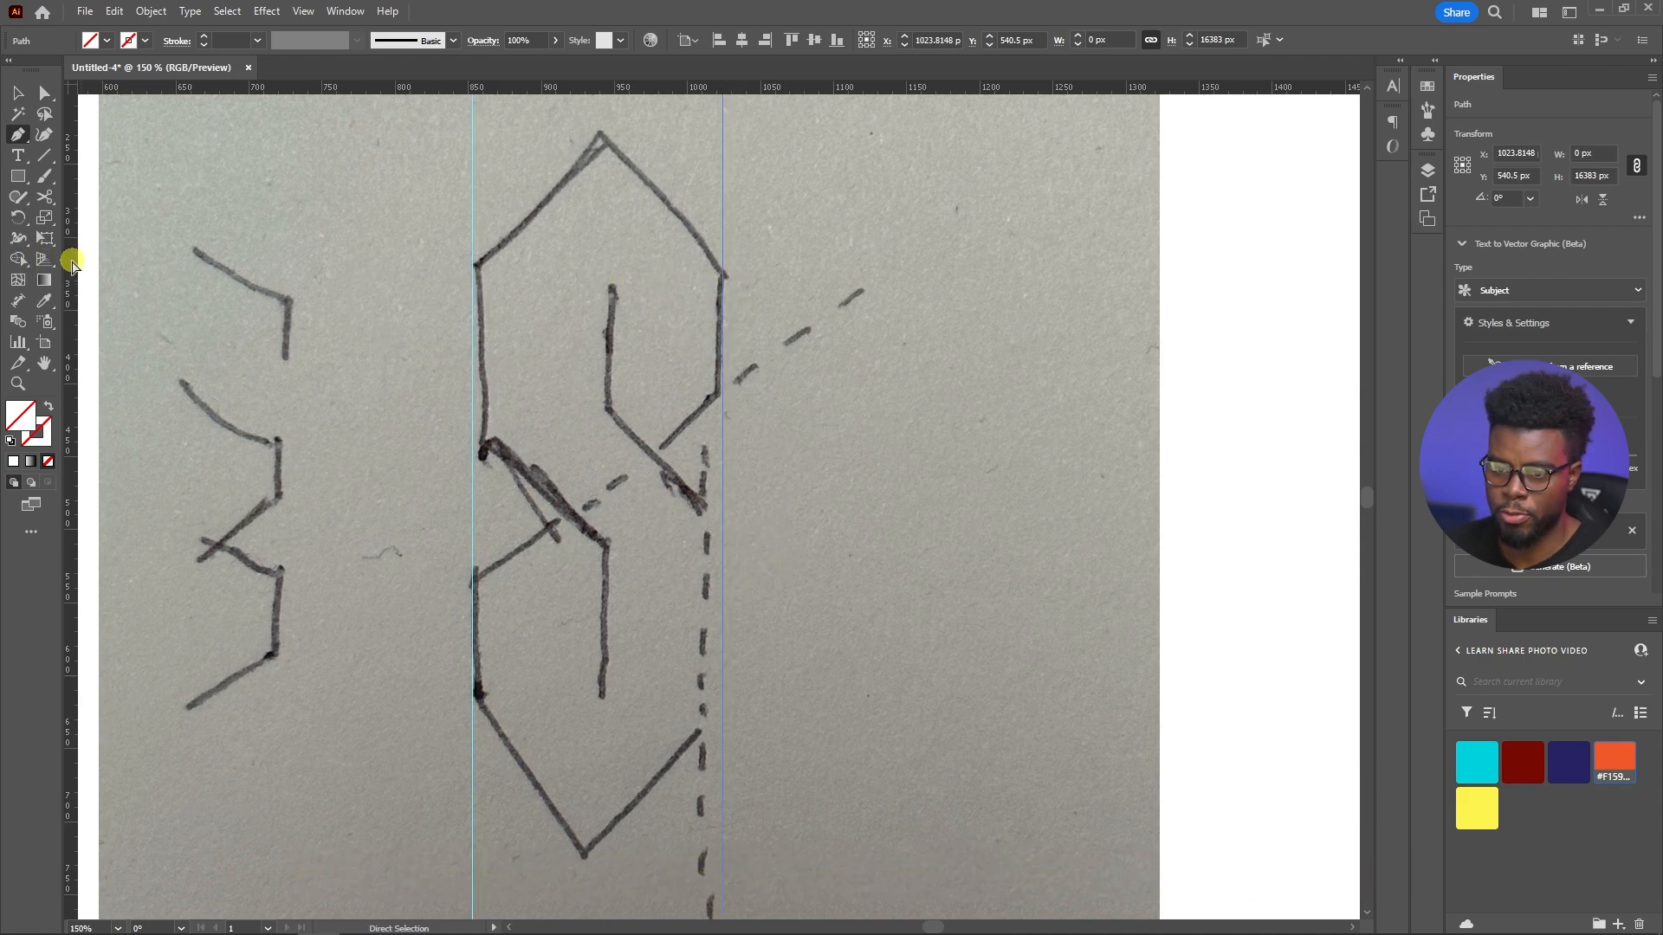
pyautogui.moveTo(613, 307); pyautogui.dragTo(610, 309)
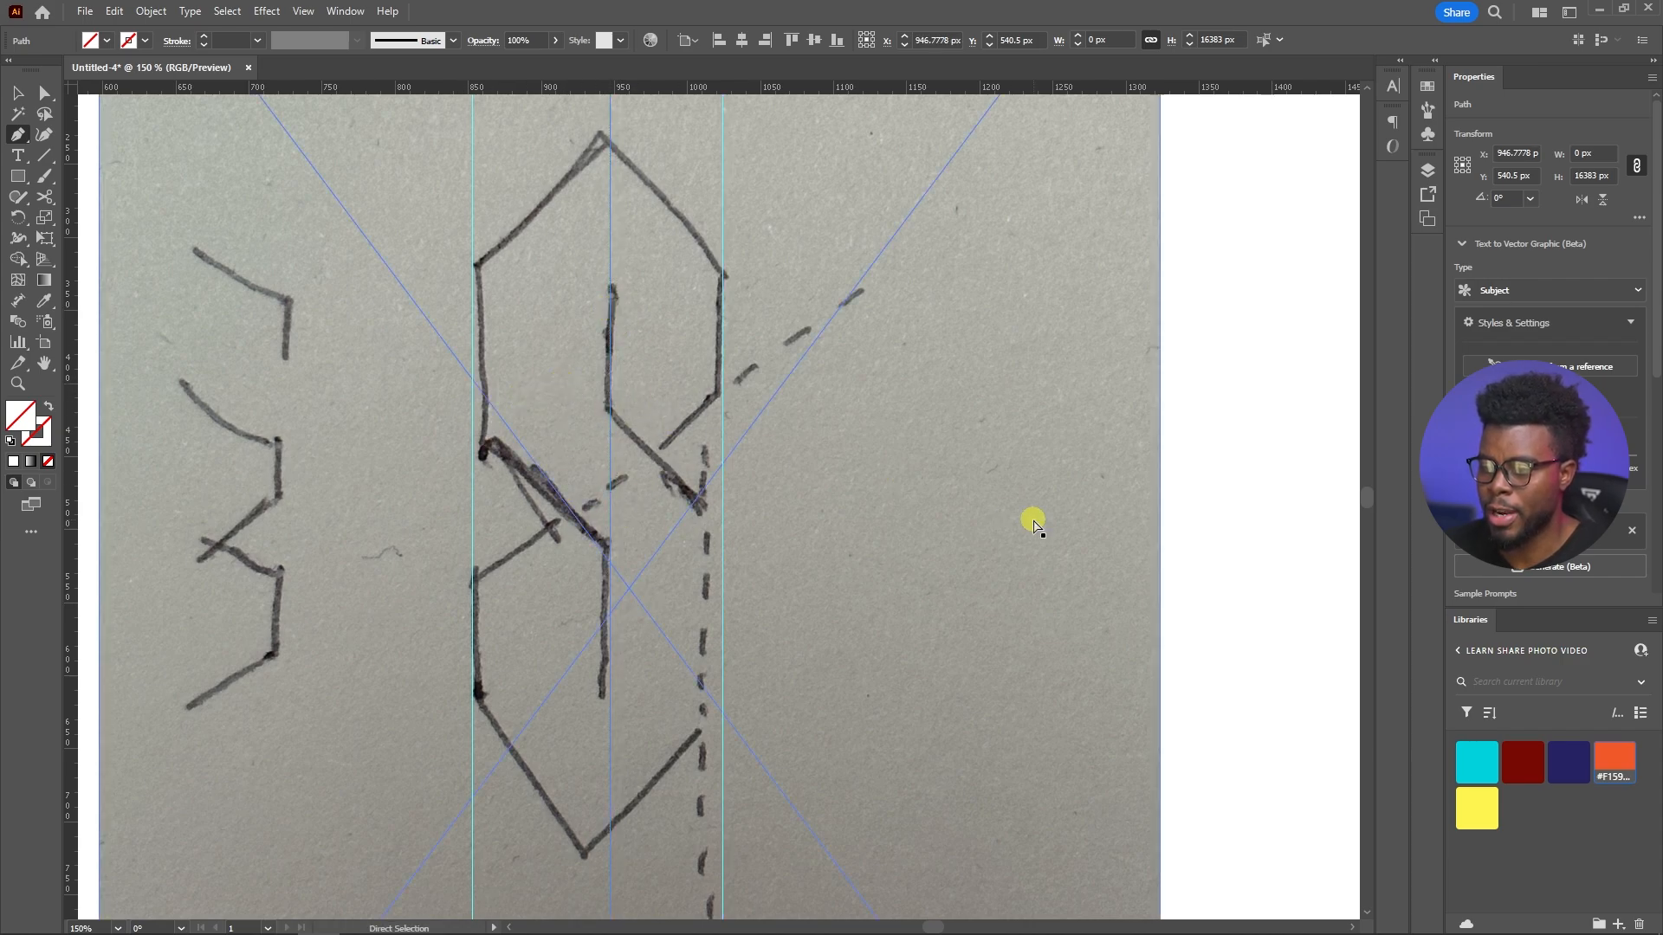
pyautogui.hotkey('ctrl', ';')
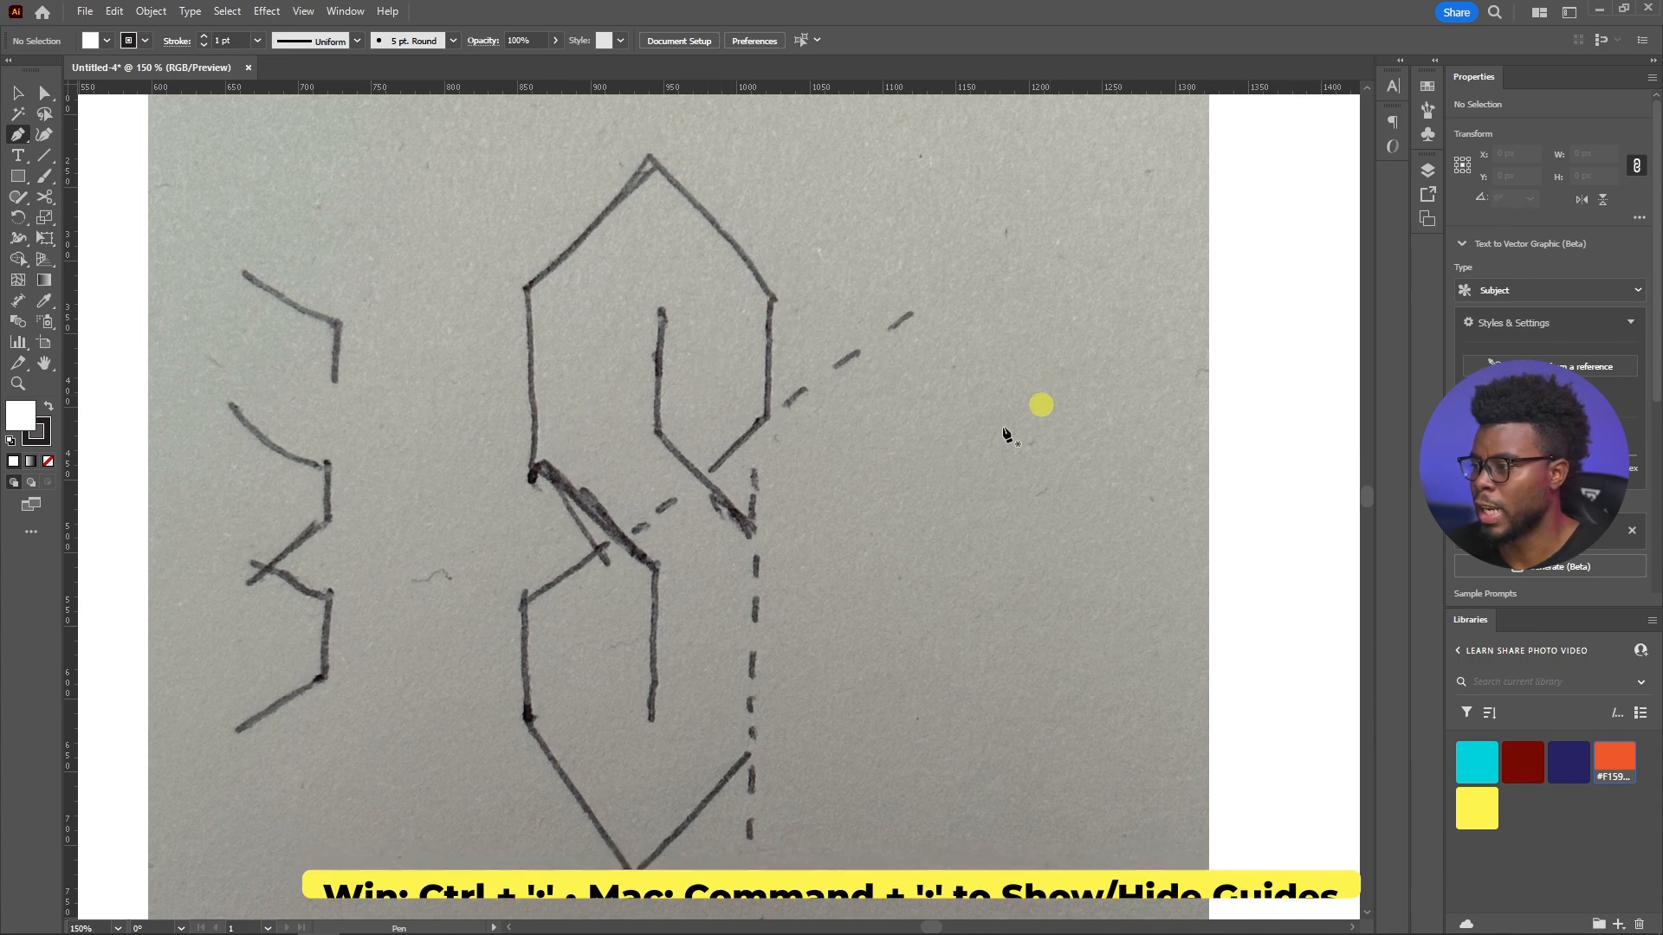
# Expand Layer 1 and lock the linked sketch image, keeping it visible
pyautogui.click(1427, 170)
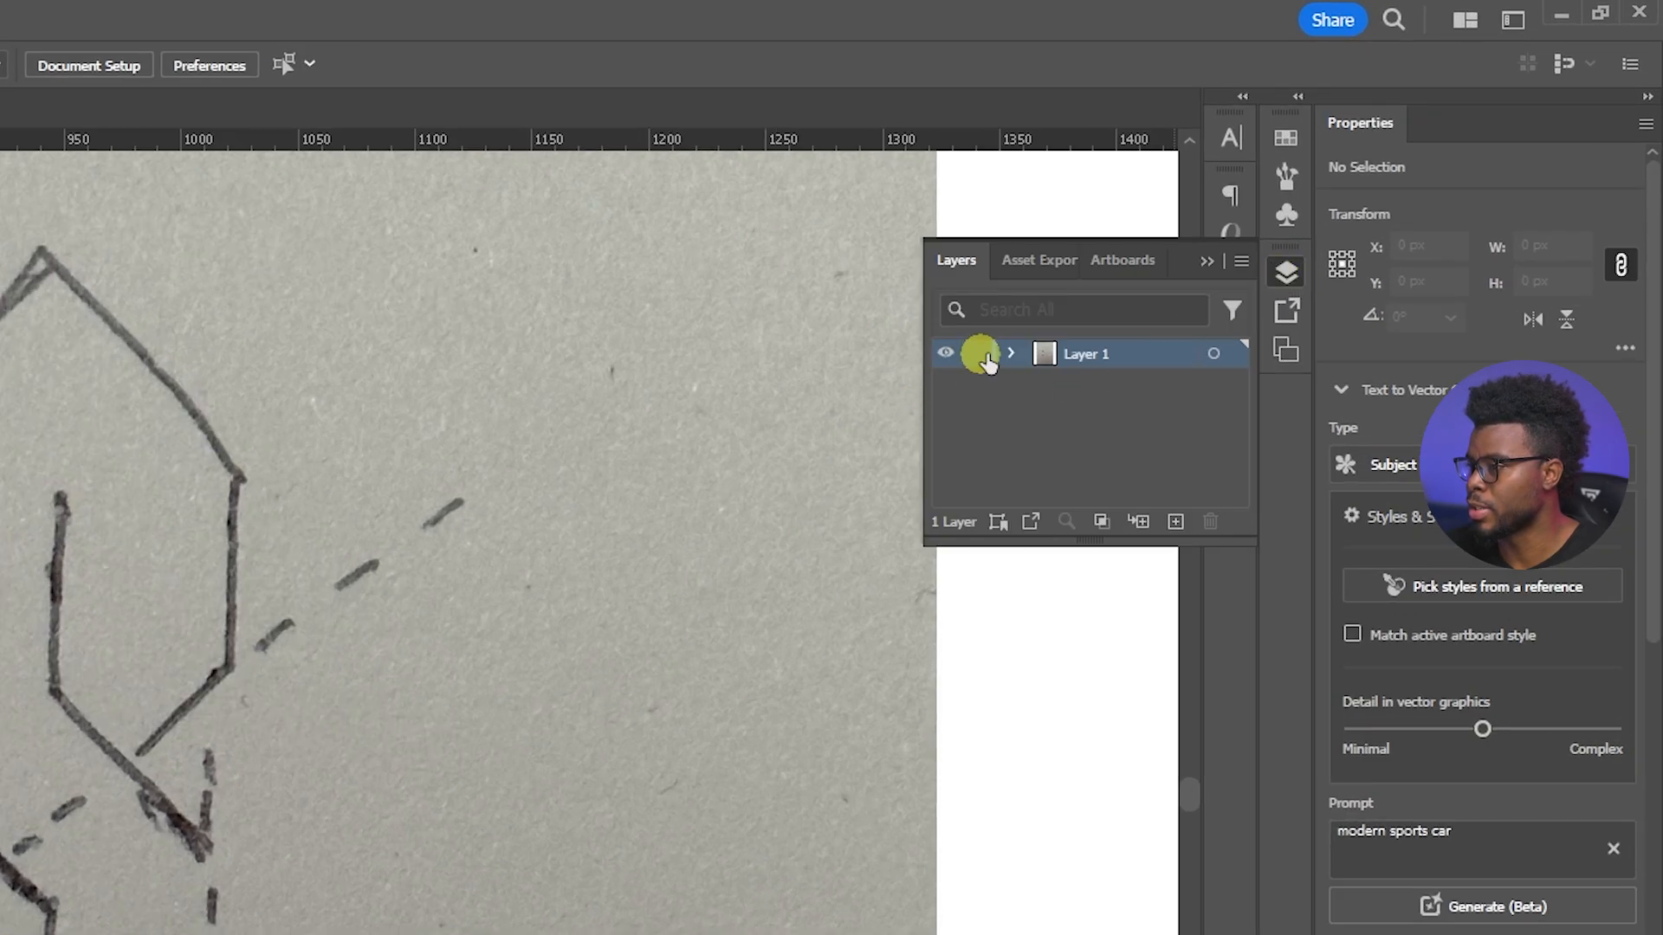
pyautogui.click(1258, 221)
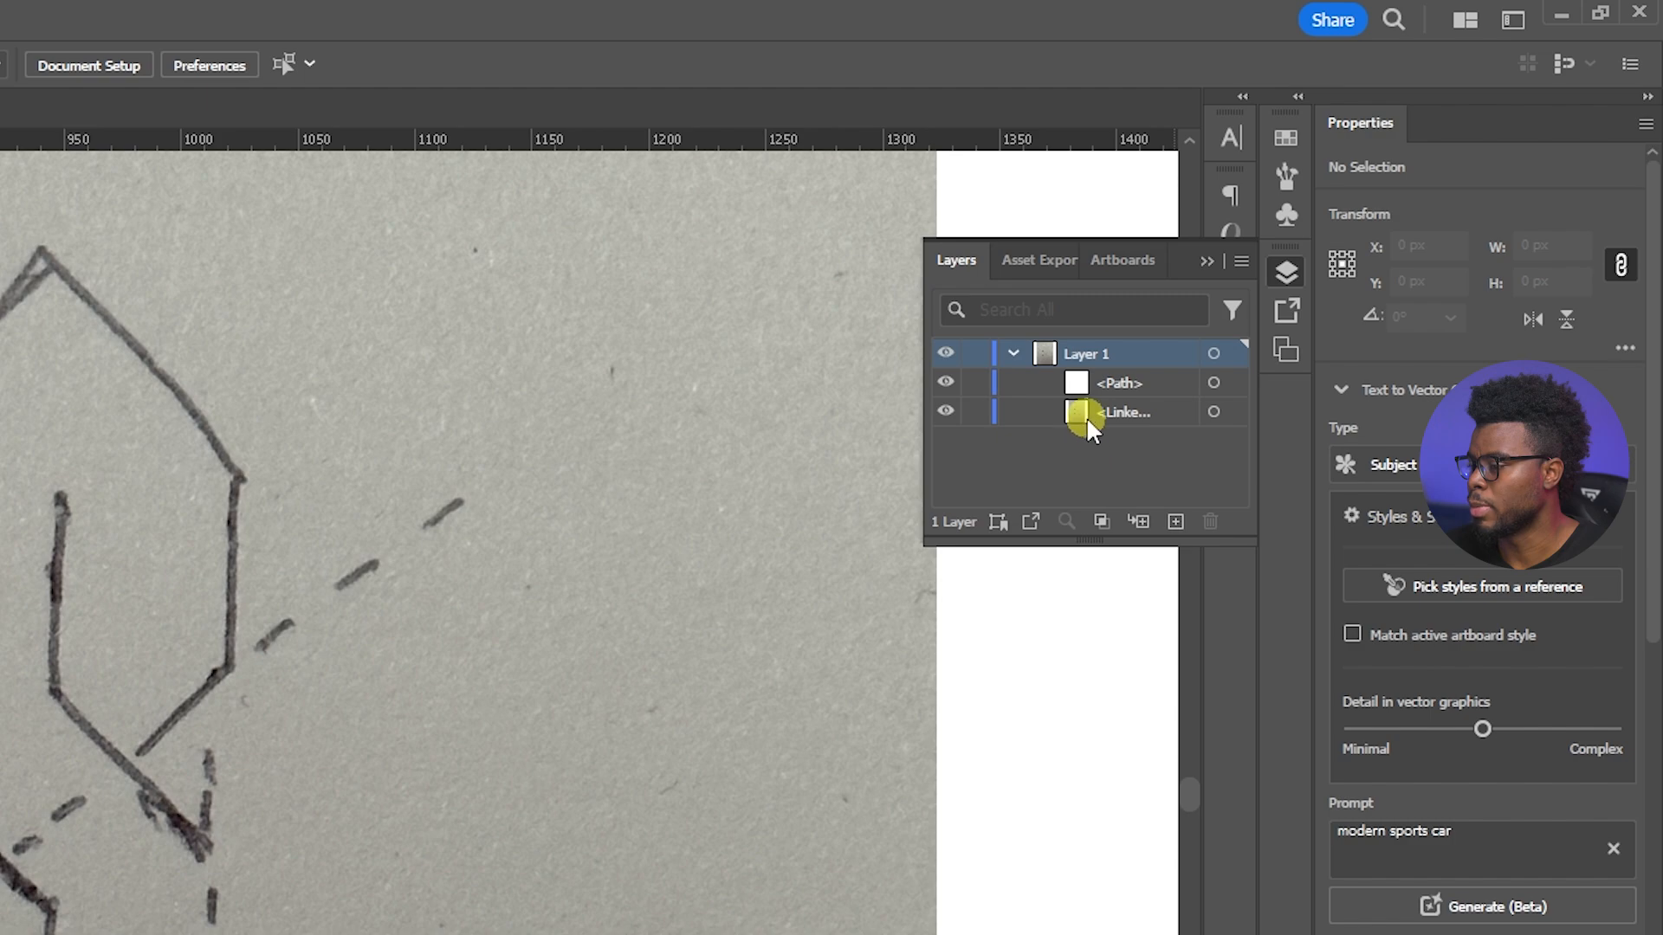
pyautogui.click(947, 412)
pyautogui.click(947, 412)
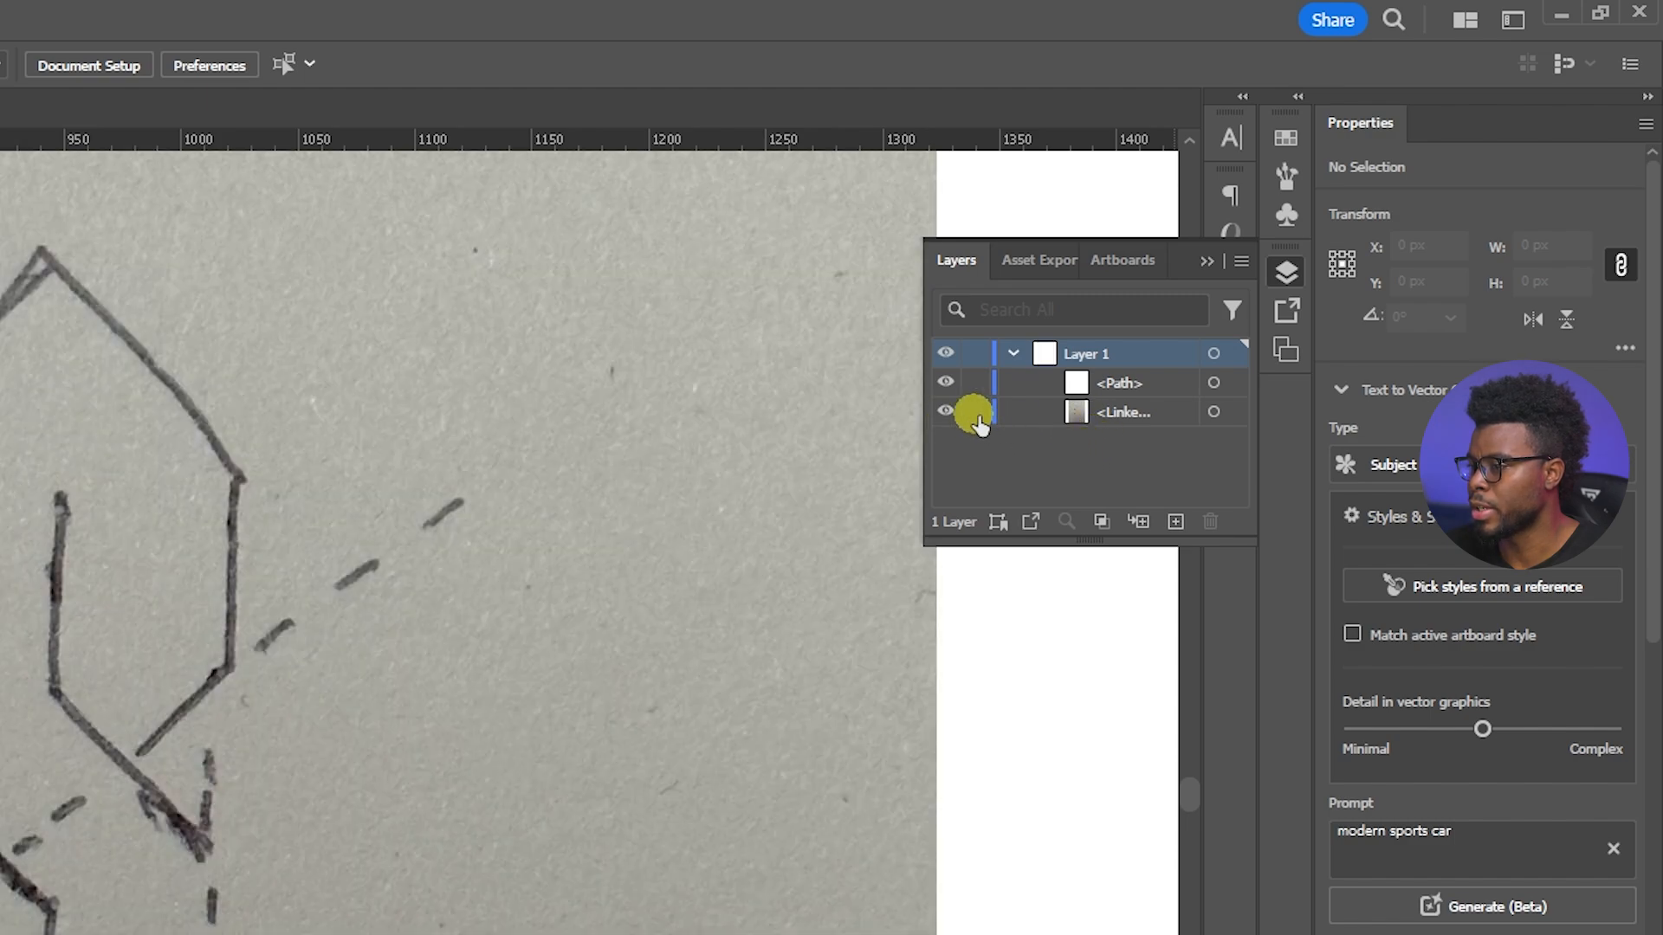
pyautogui.click(975, 412)
pyautogui.click(944, 413)
pyautogui.click(945, 413)
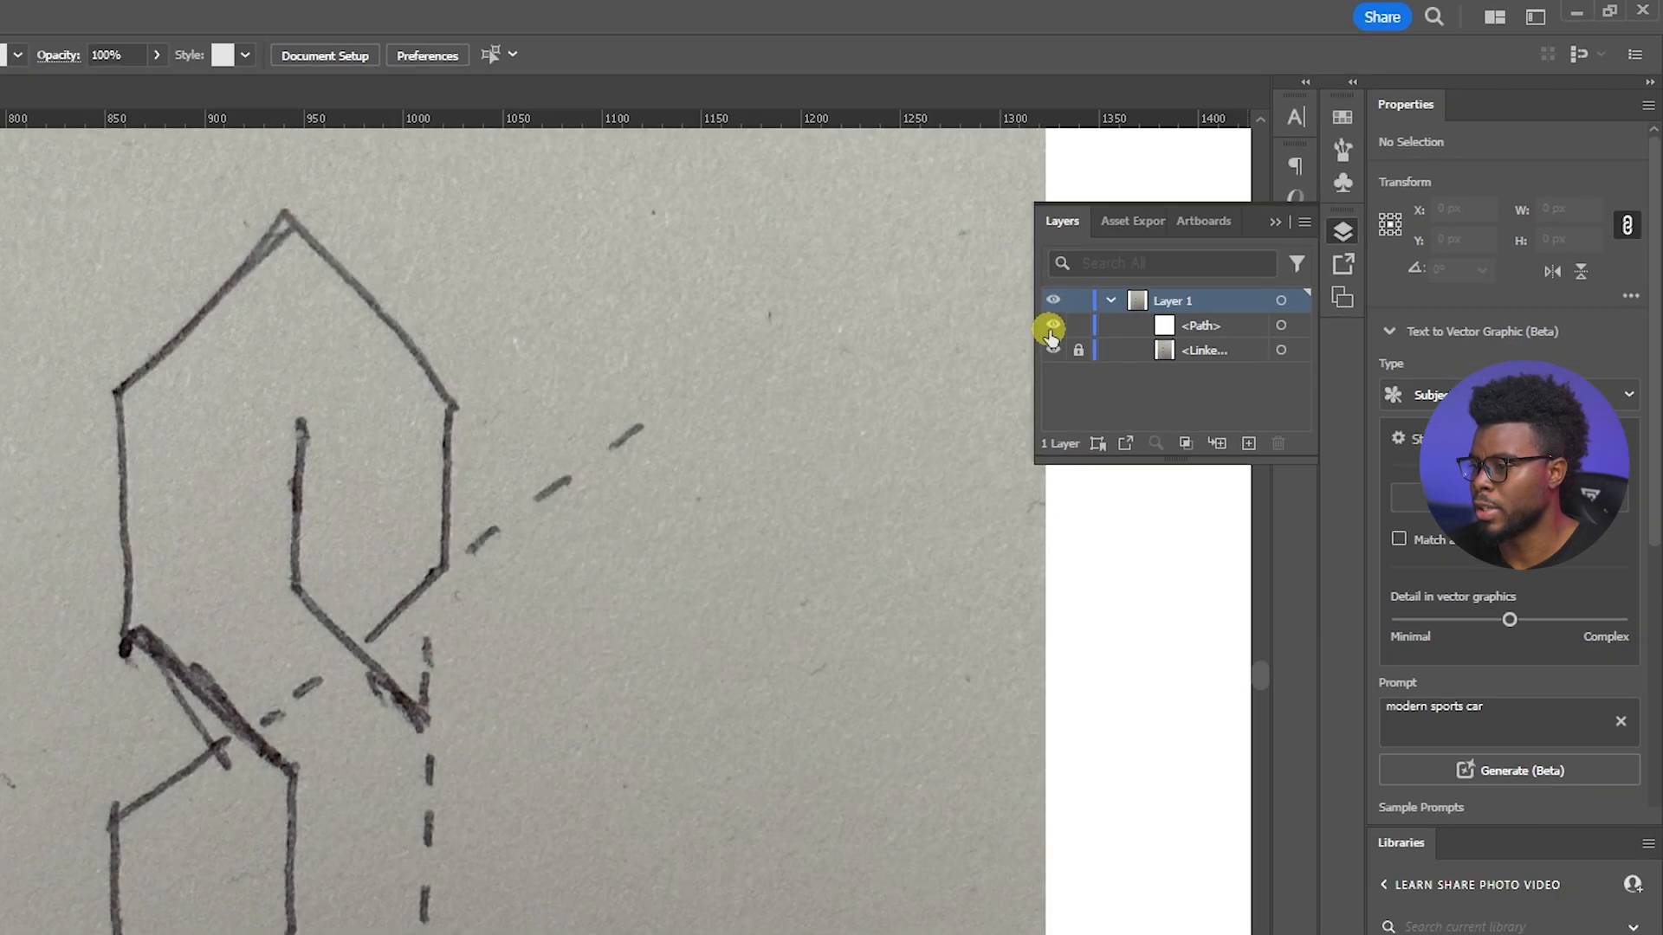
# Try drawing a test path with the Pen tool over the locked sketch, and undo the whole path
pyautogui.moveTo(367, 430); pyautogui.dragTo(444, 735)
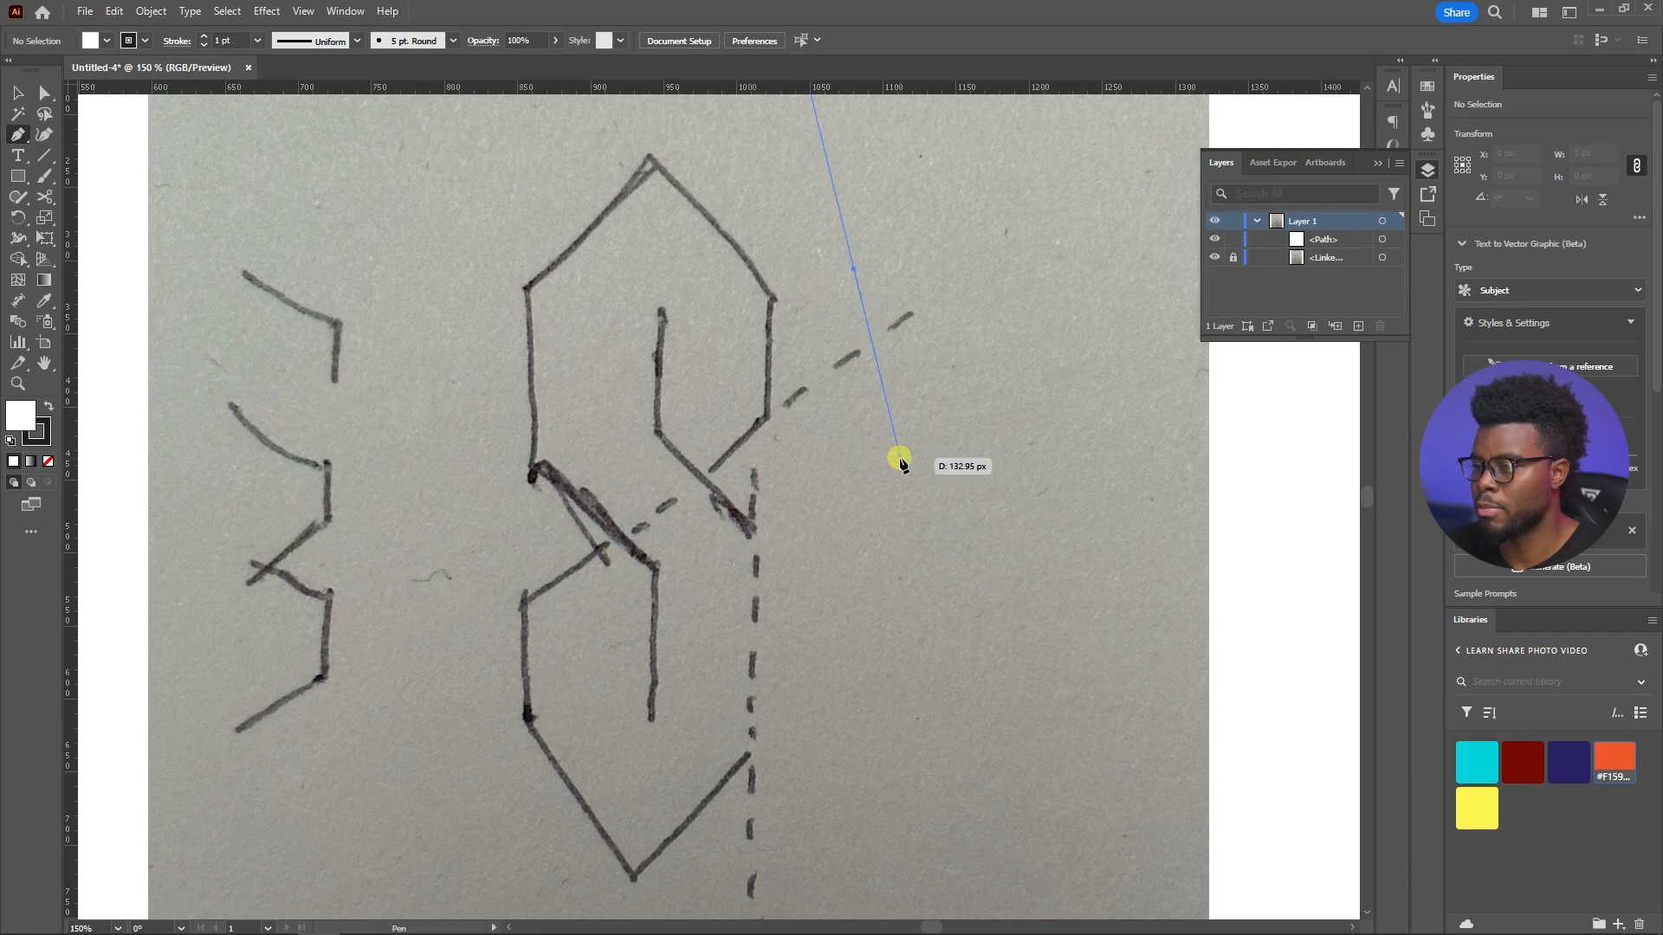
pyautogui.click(1045, 367)
pyautogui.click(942, 630)
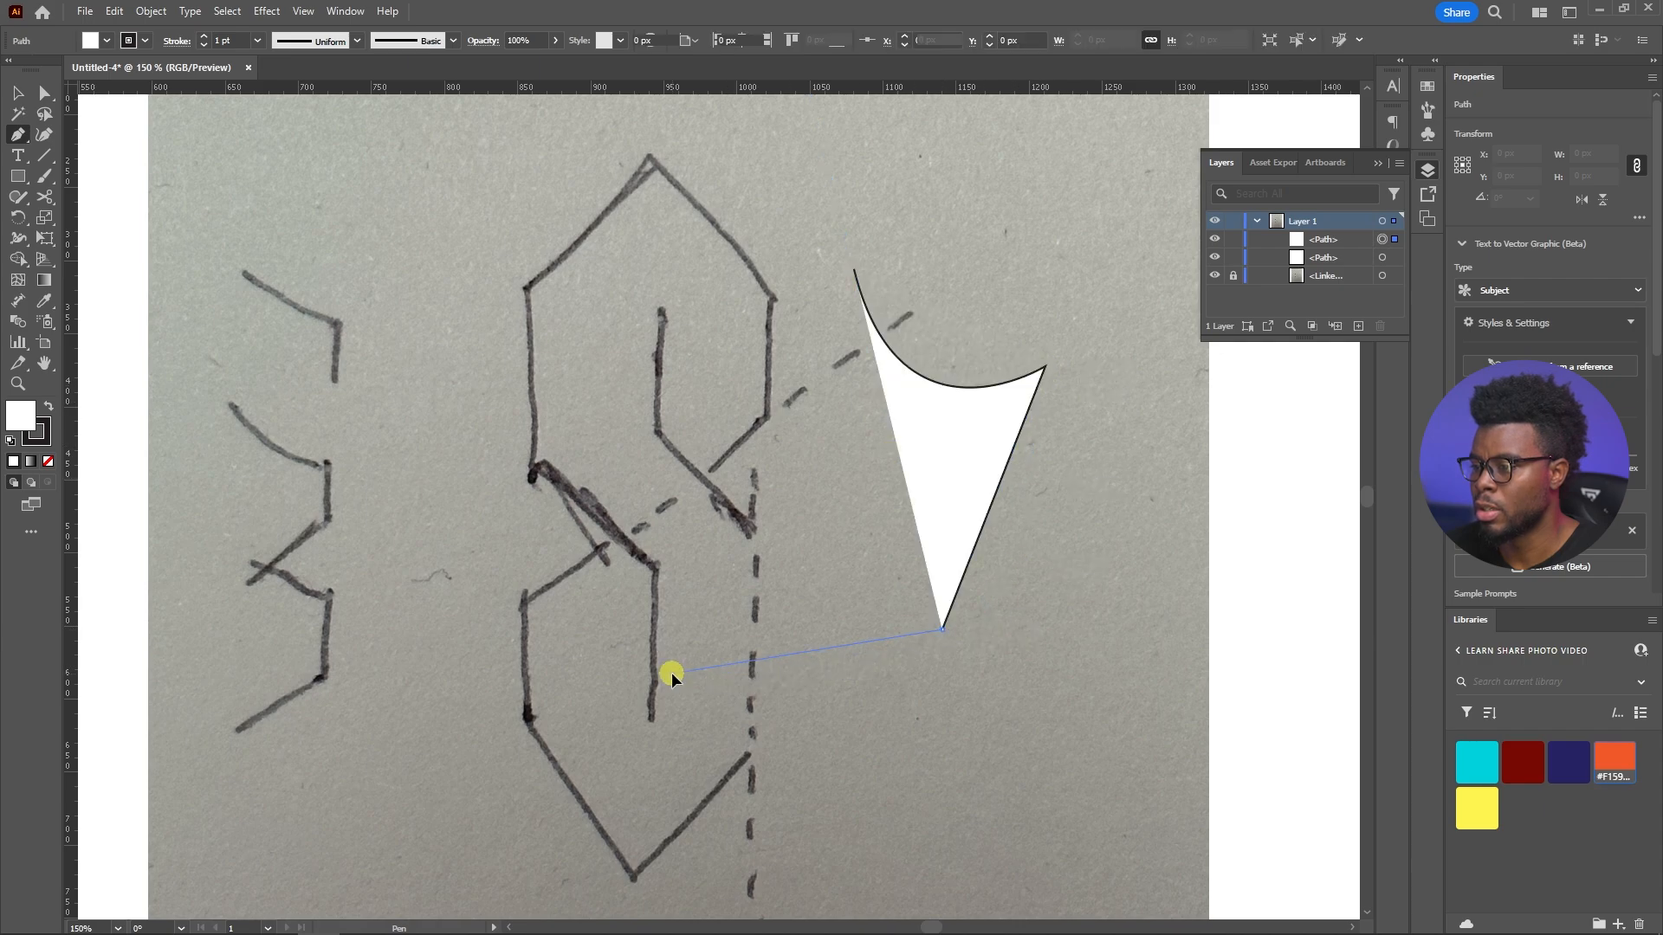
pyautogui.click(672, 672)
pyautogui.click(508, 537)
pyautogui.hotkey('ctrl', 'z')
pyautogui.hotkey('ctrl', 'z')
pyautogui.hotkey('ctrl', 'z')
pyautogui.hotkey('ctrl', 'z')
pyautogui.hotkey('ctrl', 'z')
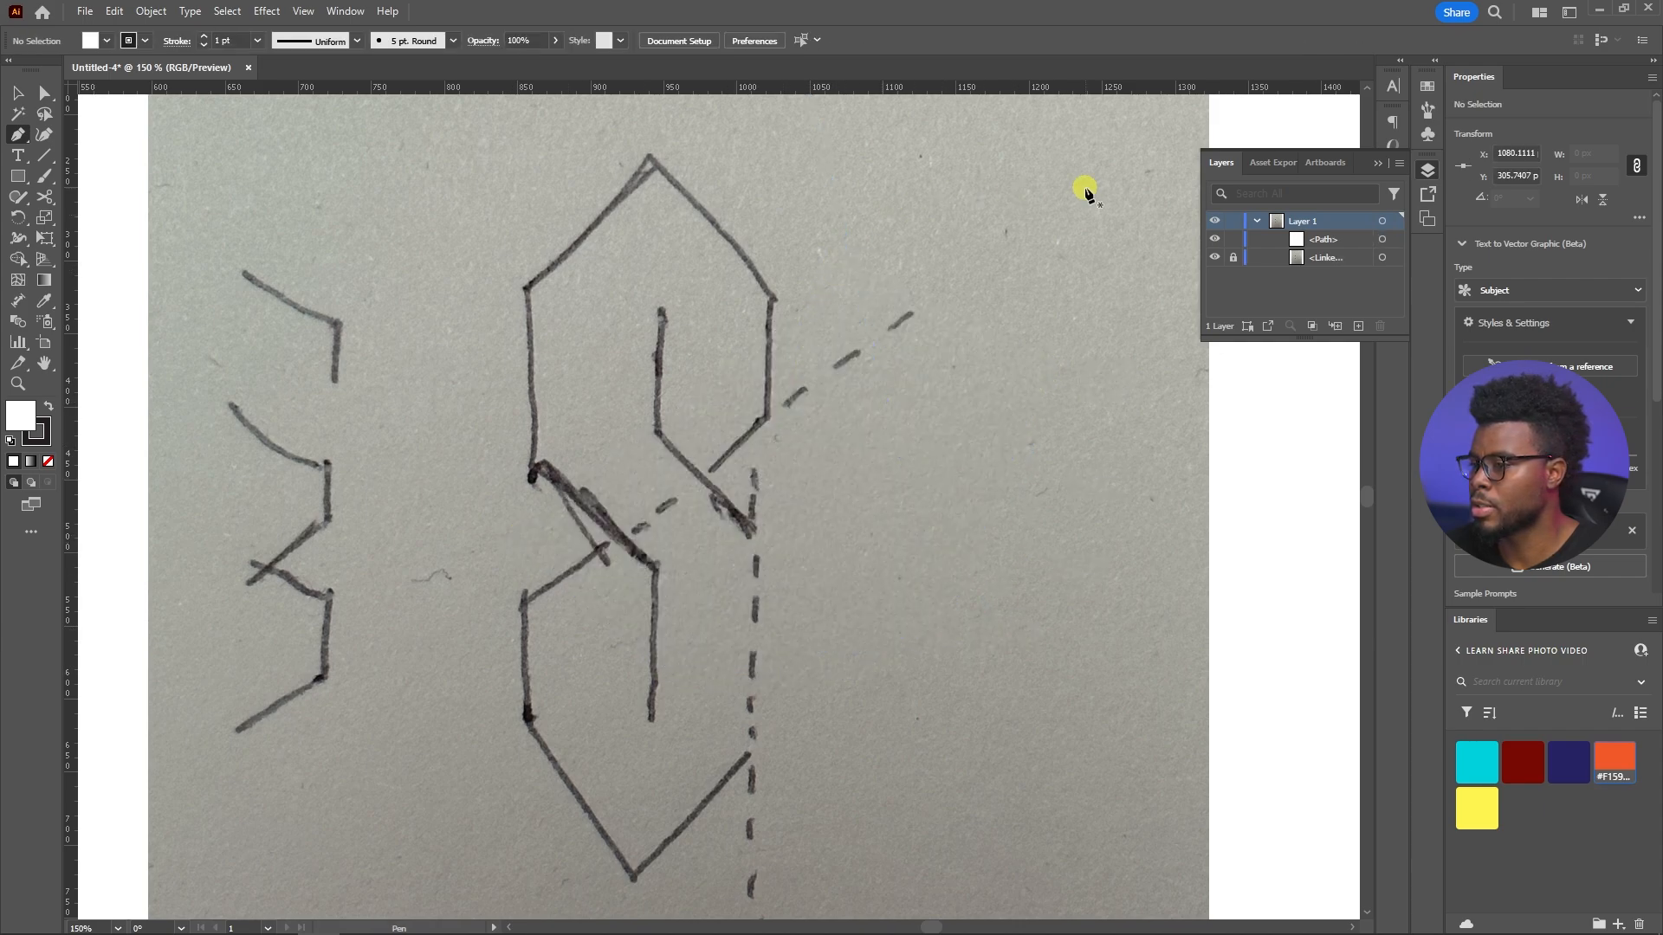
# Set the Pen tool to draw with no fill and a 7 pt stroke
pyautogui.press('v')
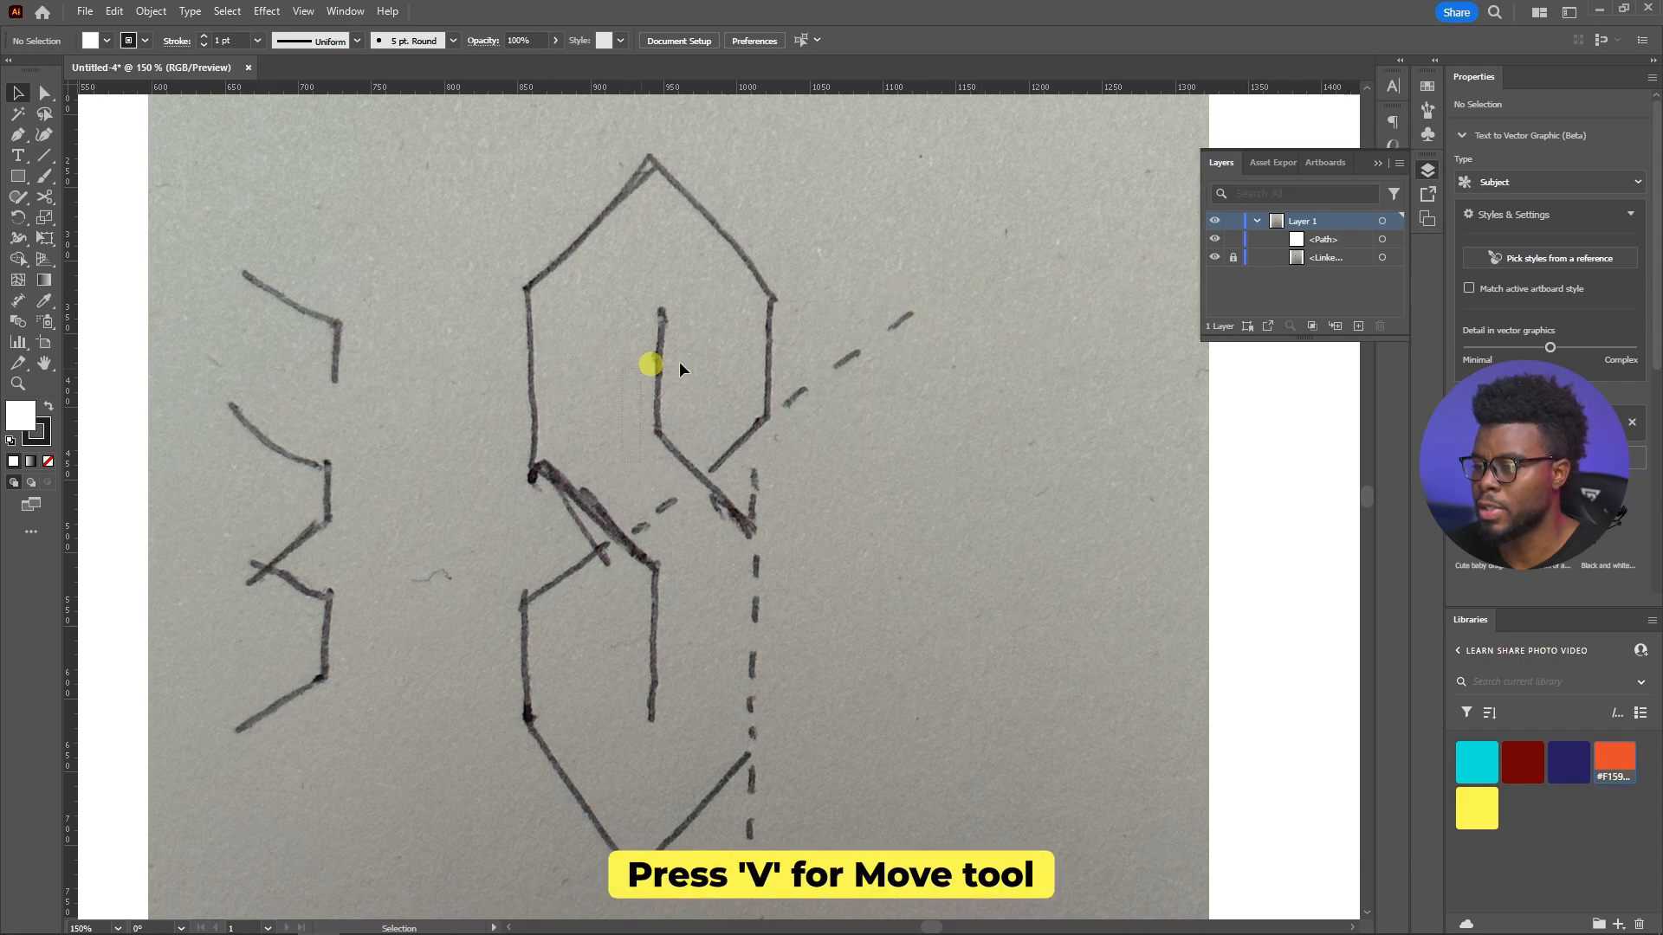
pyautogui.scroll(-4, 672, 433)
pyautogui.scroll(4, 663, 455)
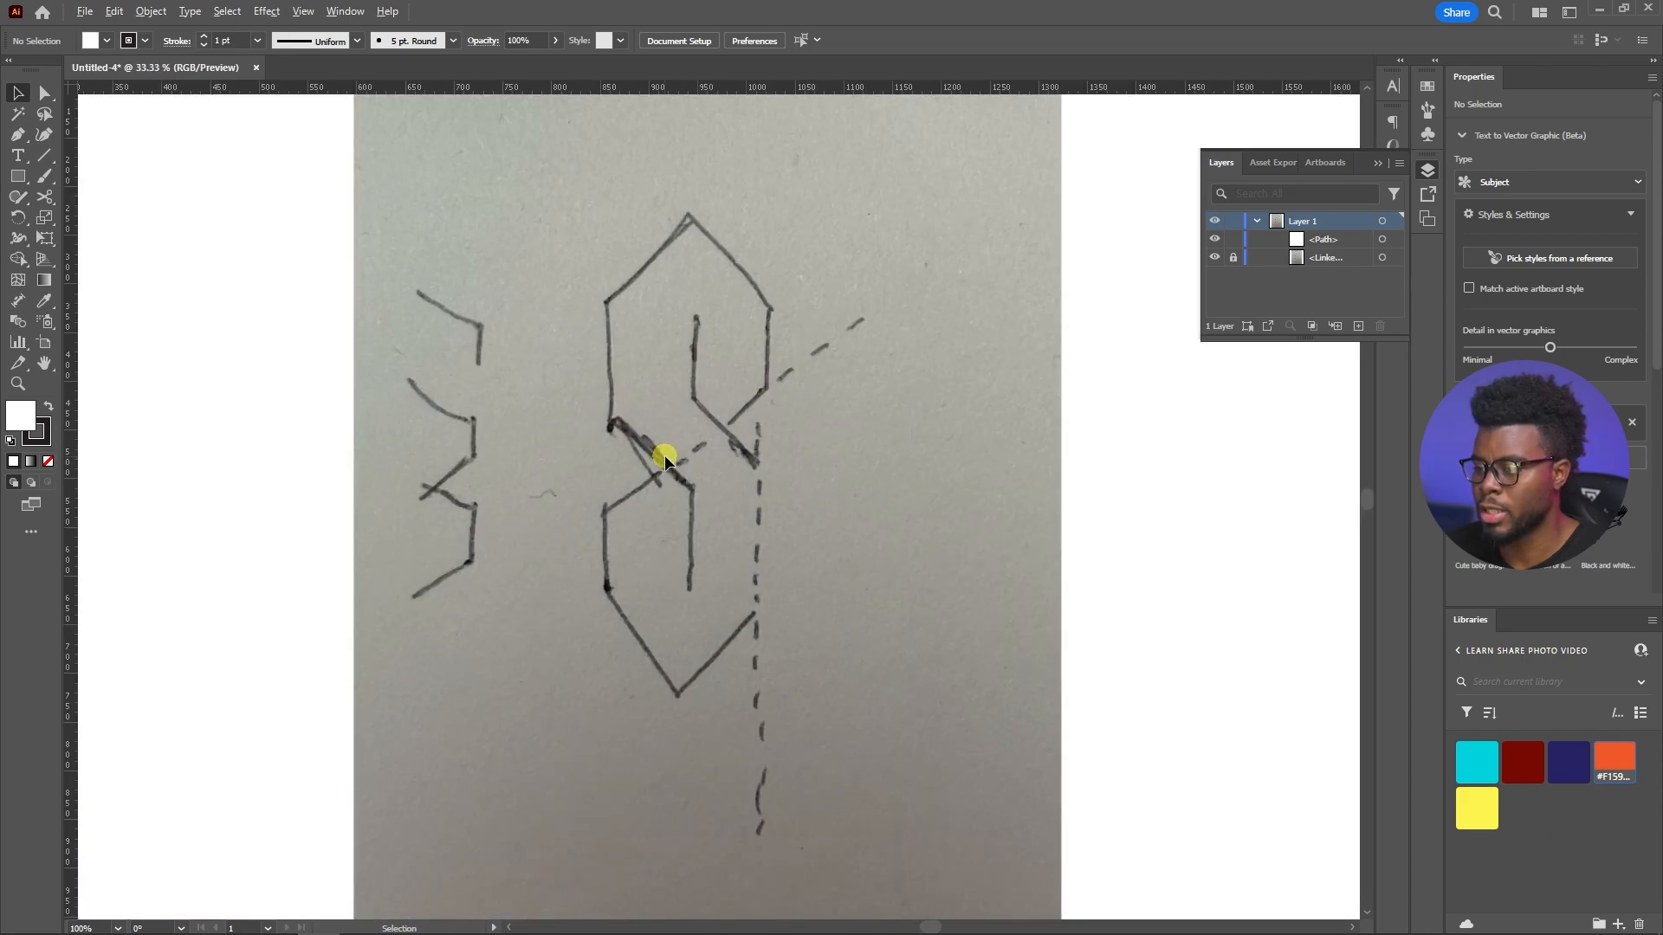
pyautogui.hscroll(2, 737, 419)
pyautogui.scroll(1, 740, 413)
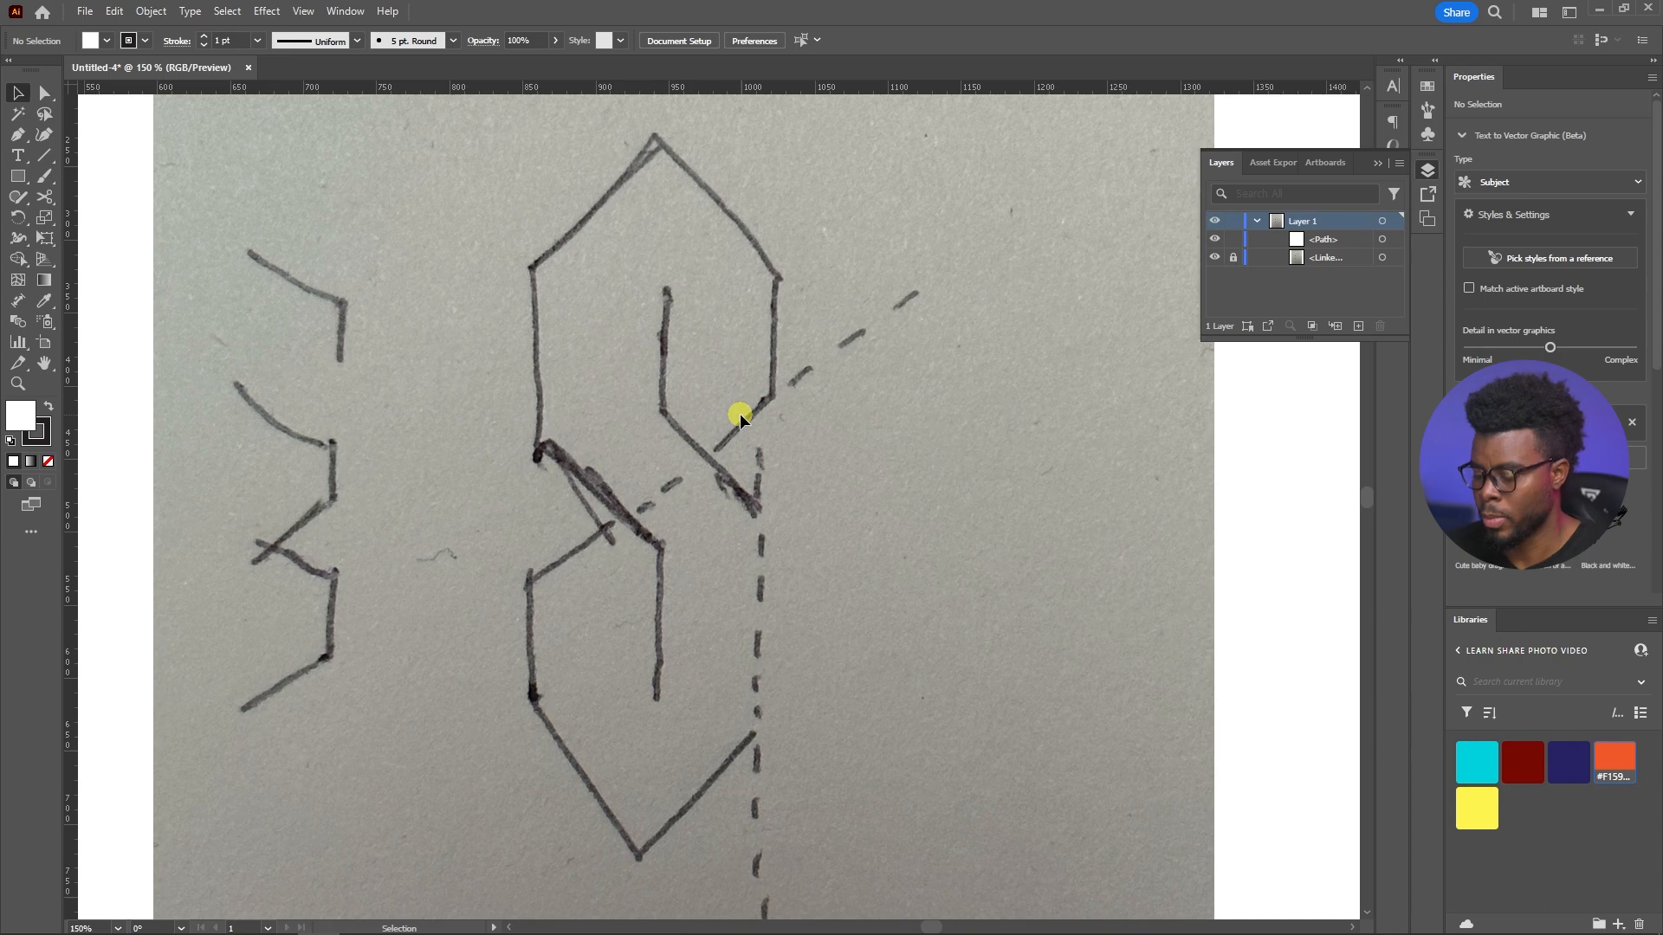
pyautogui.press('p')
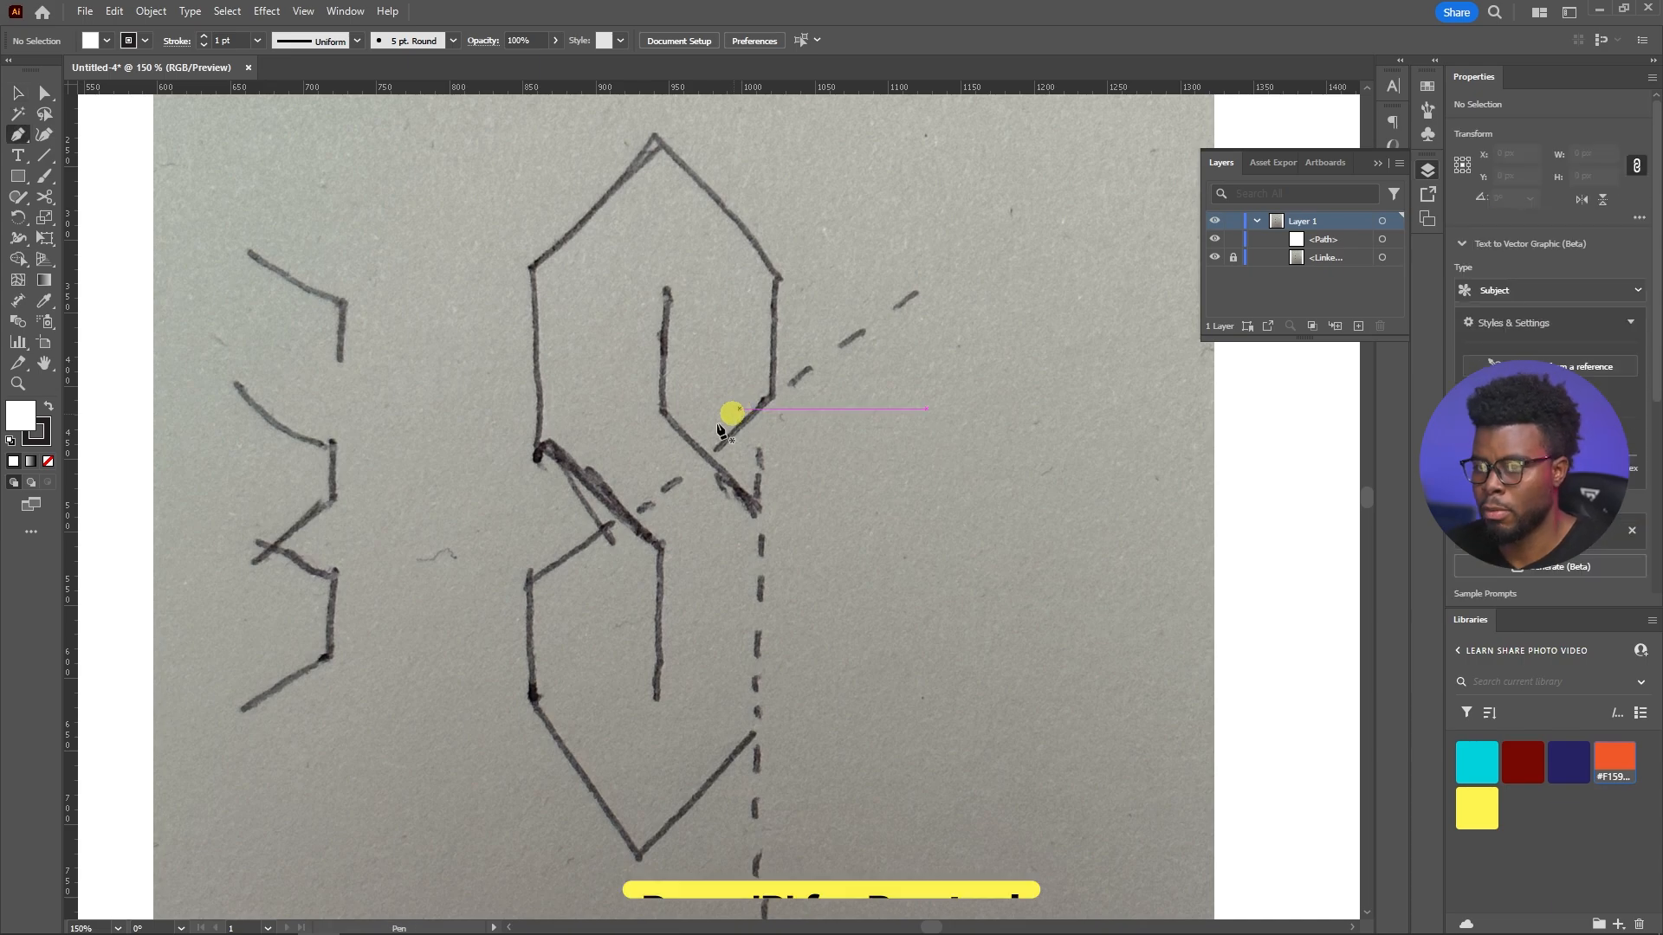
pyautogui.click(106, 41)
pyautogui.click(26, 73)
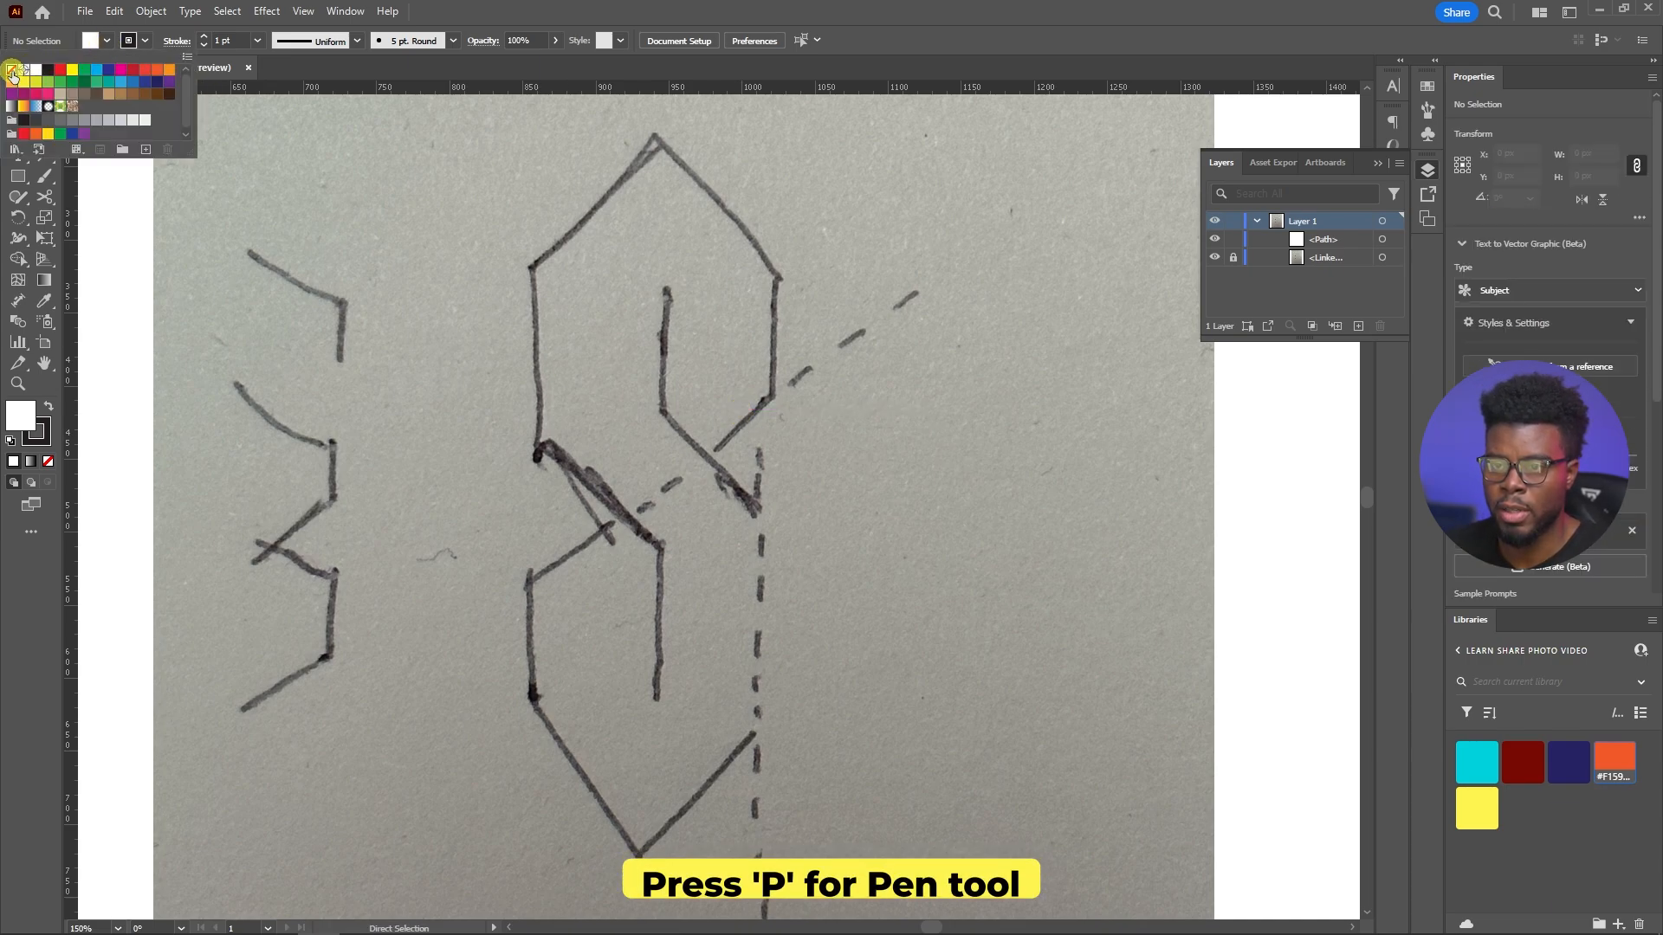
pyautogui.click(224, 36)
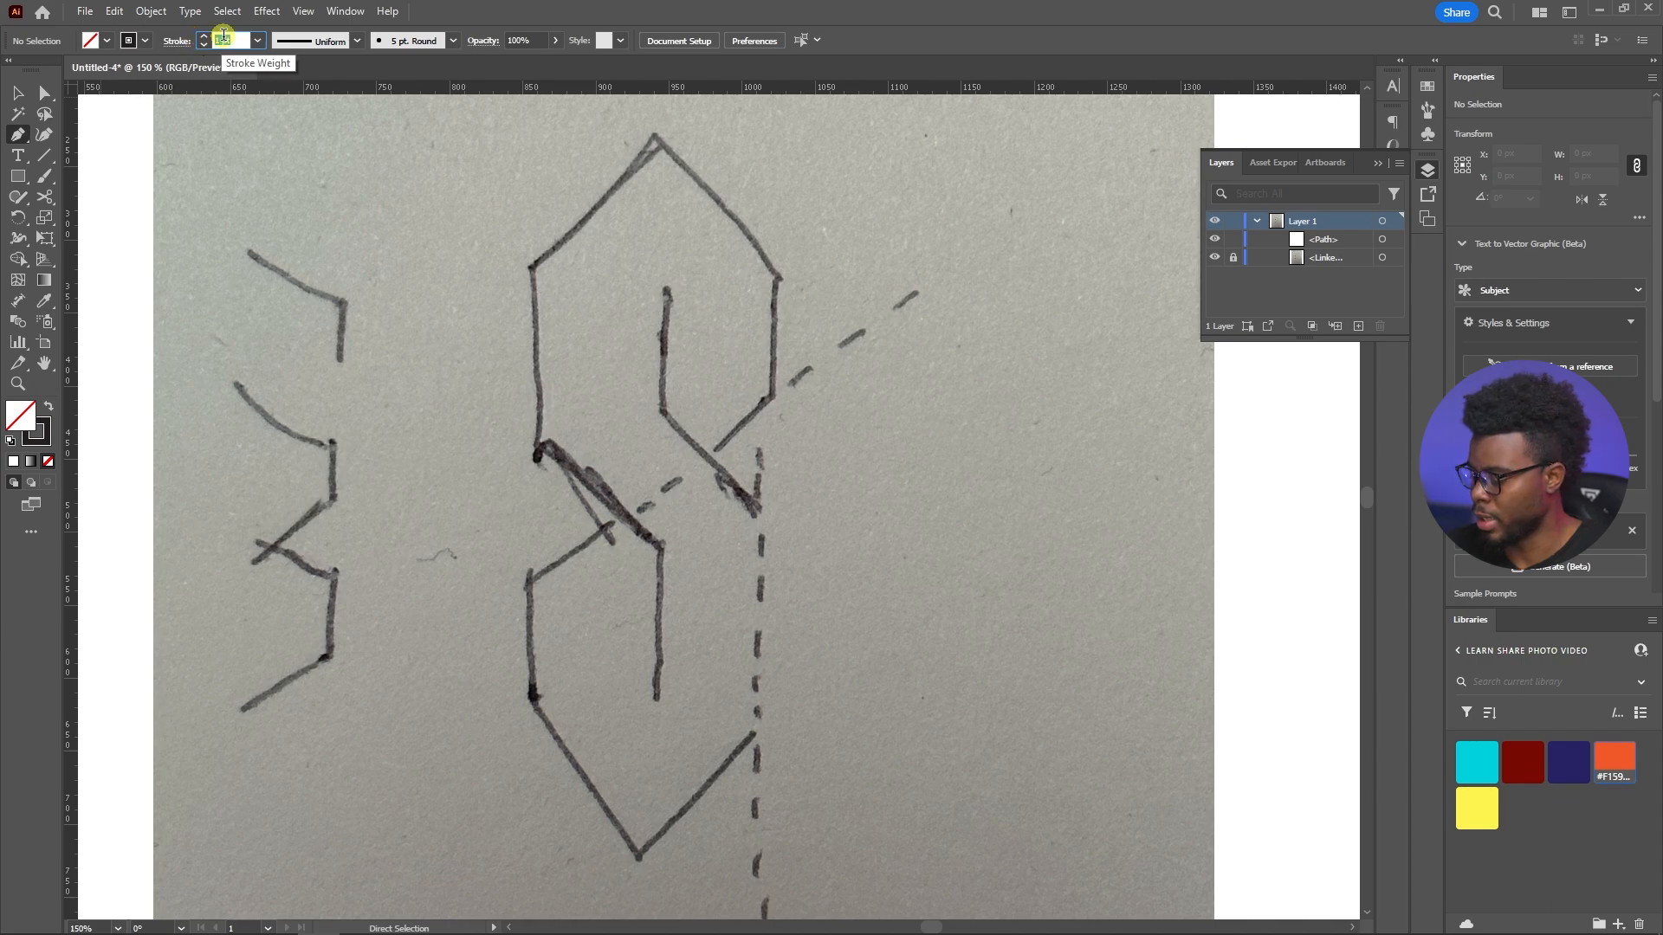
pyautogui.write('7')
pyautogui.press('Return')
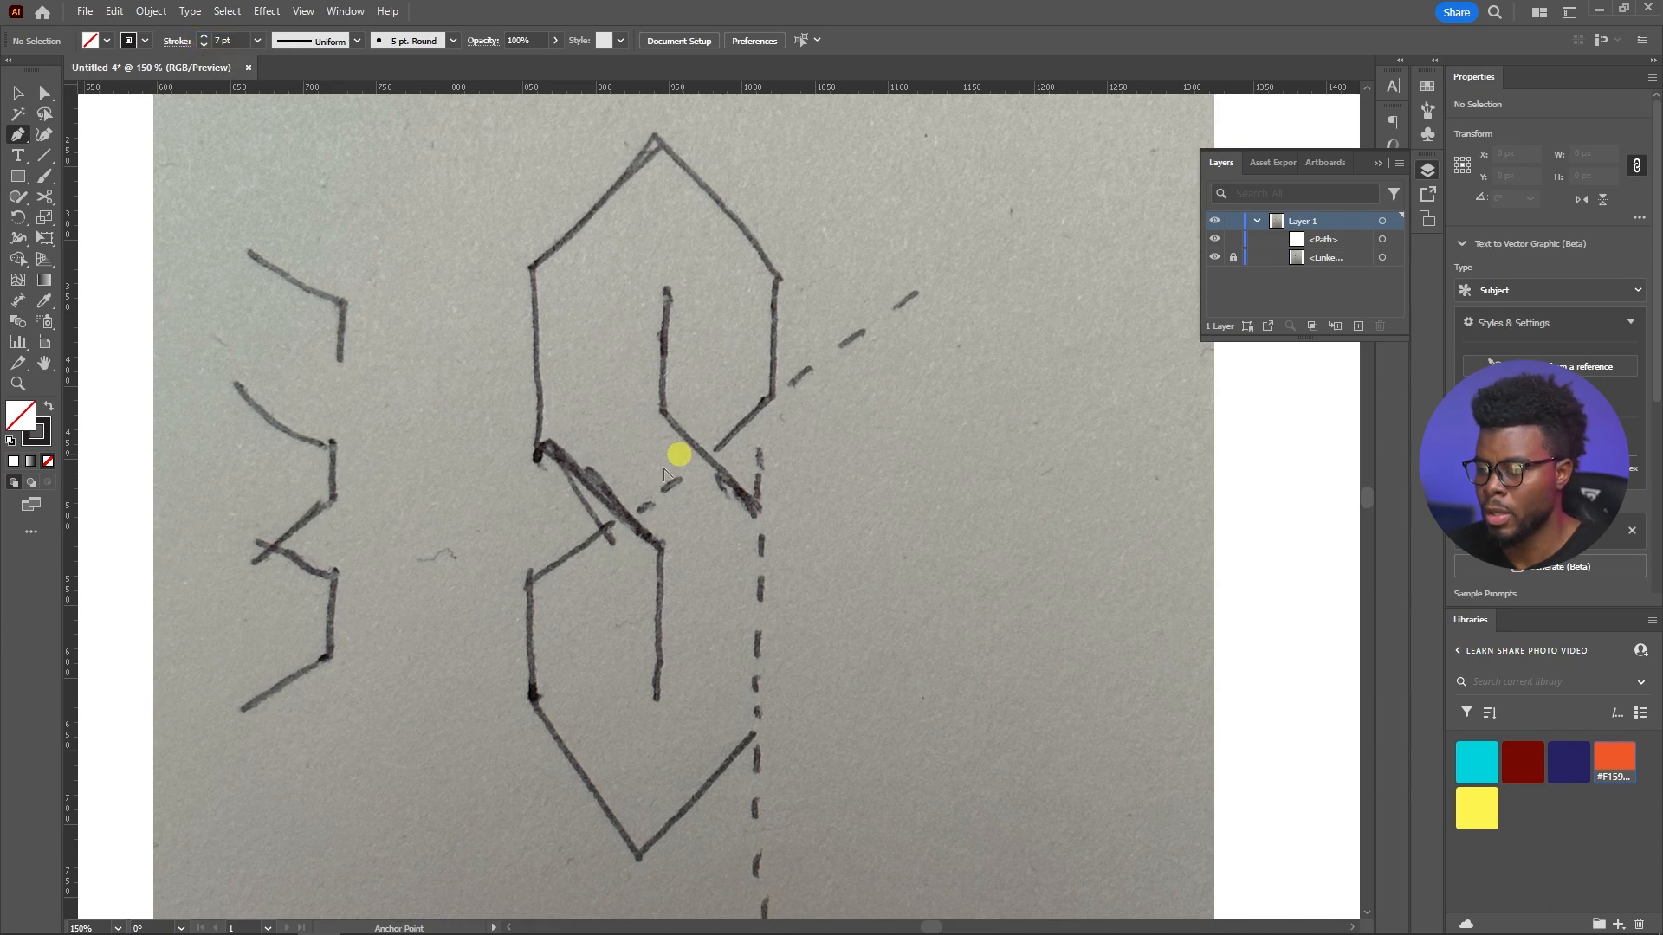
# Trace an open path from the lower inner stroke up the left side to the apex, with segments about 104, 110, 112 and 119 px
pyautogui.click(655, 699)
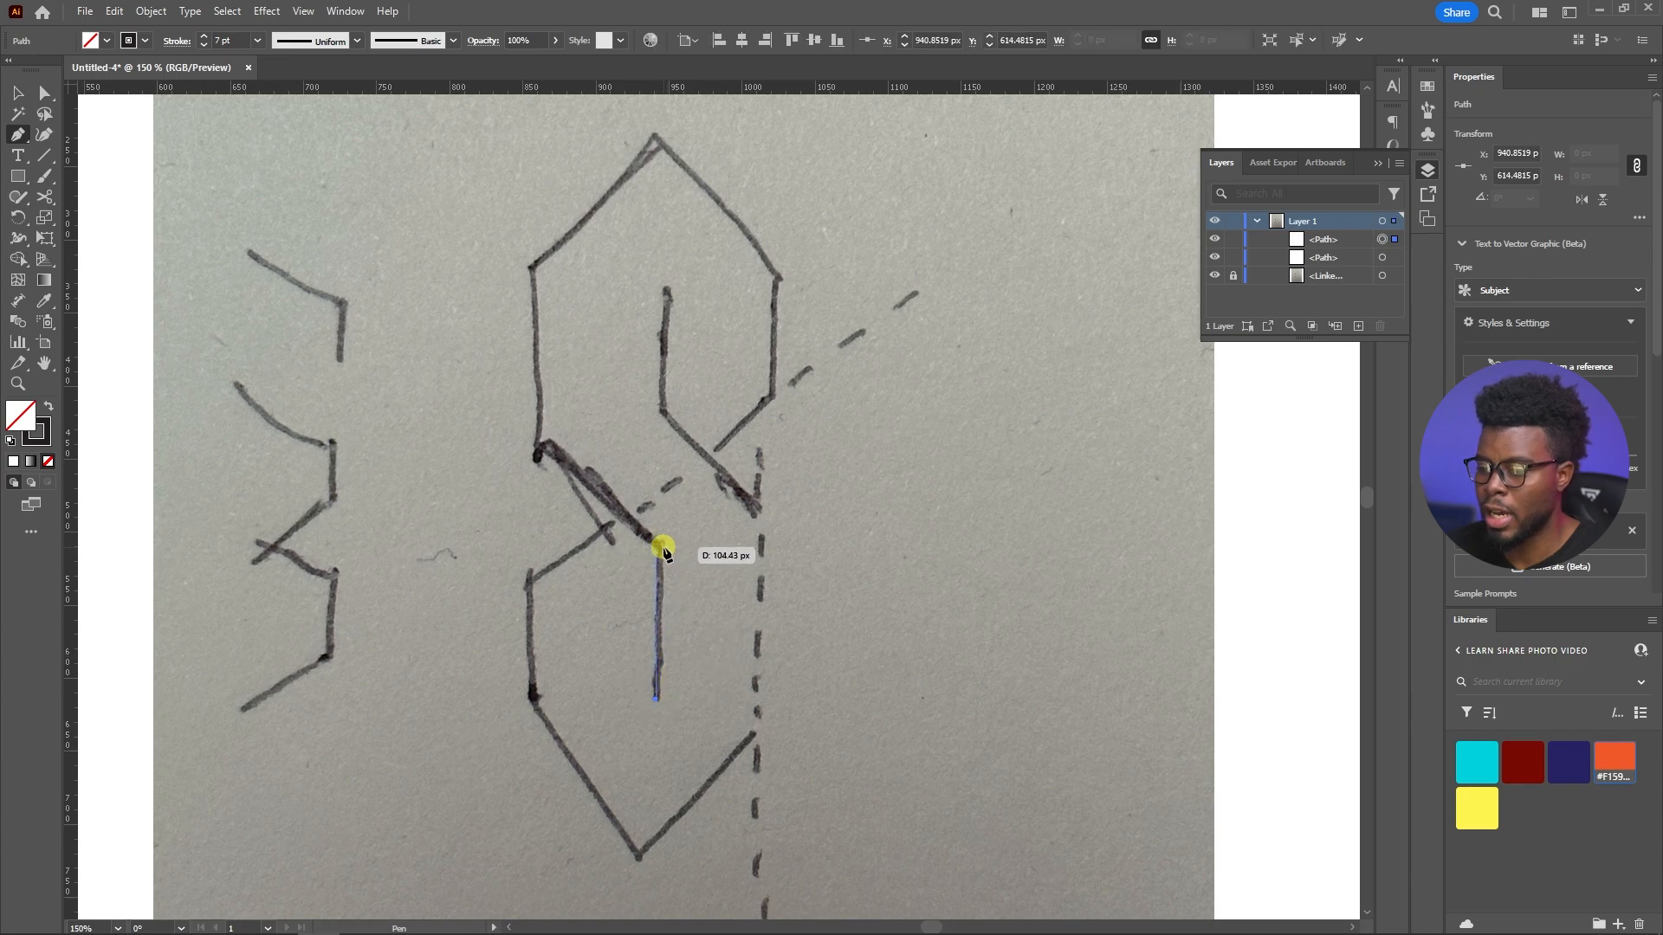
pyautogui.keyDown('shift'); pyautogui.click(659, 546); pyautogui.keyUp('shift')
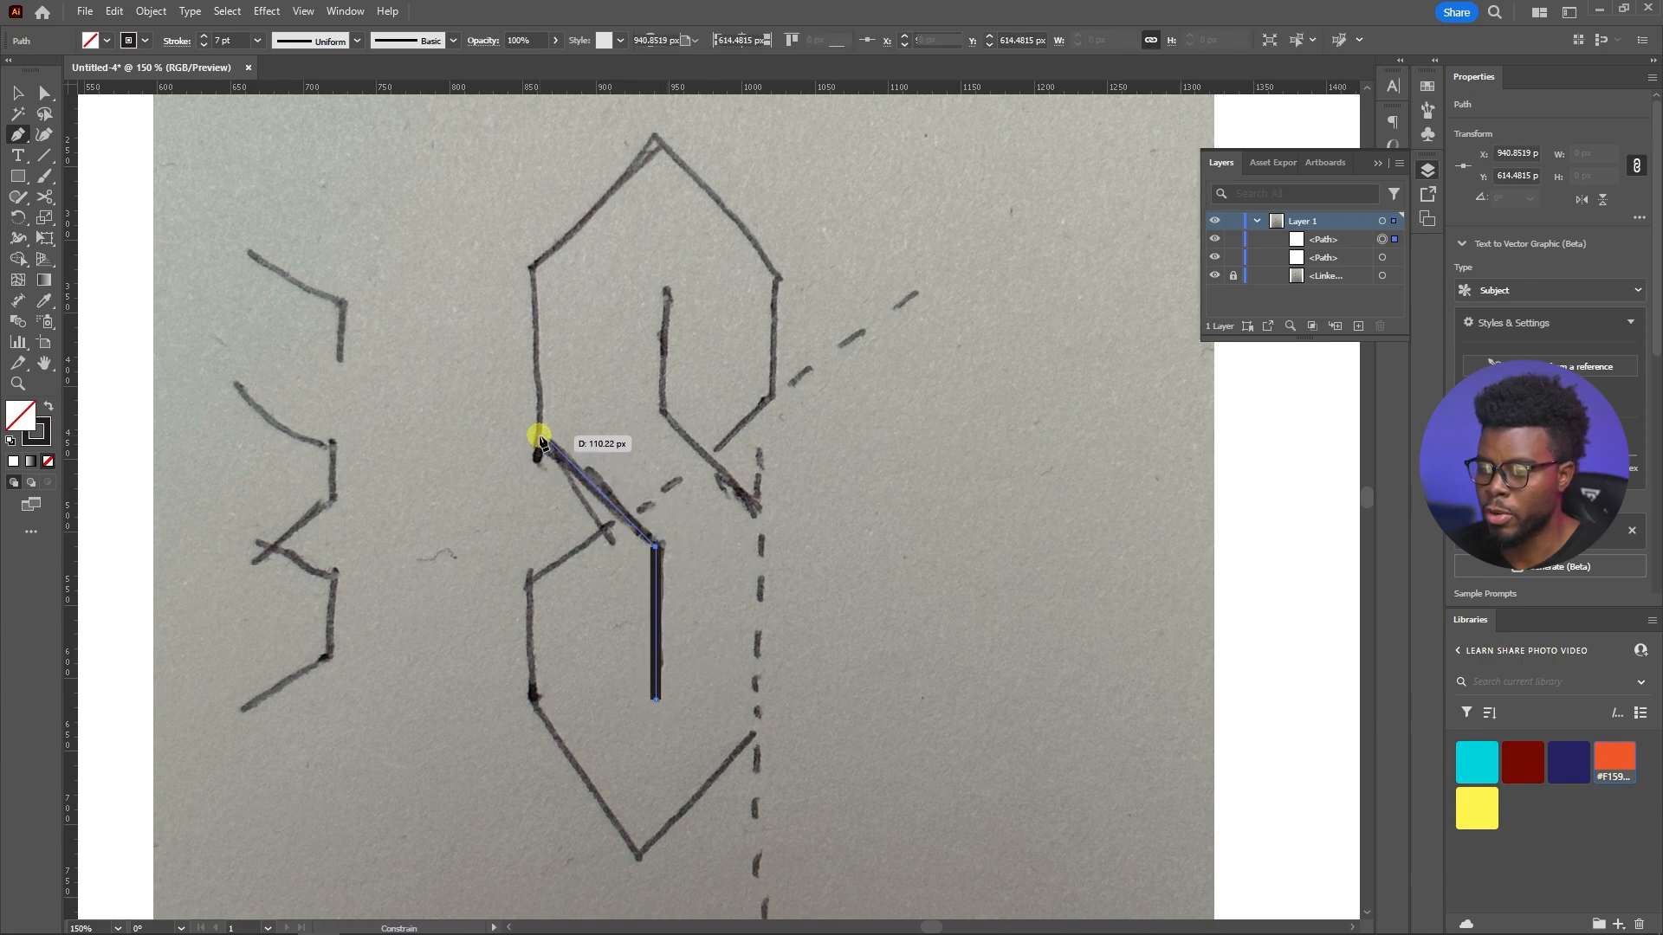
pyautogui.keyDown('shift'); pyautogui.click(535, 431); pyautogui.keyUp('shift')
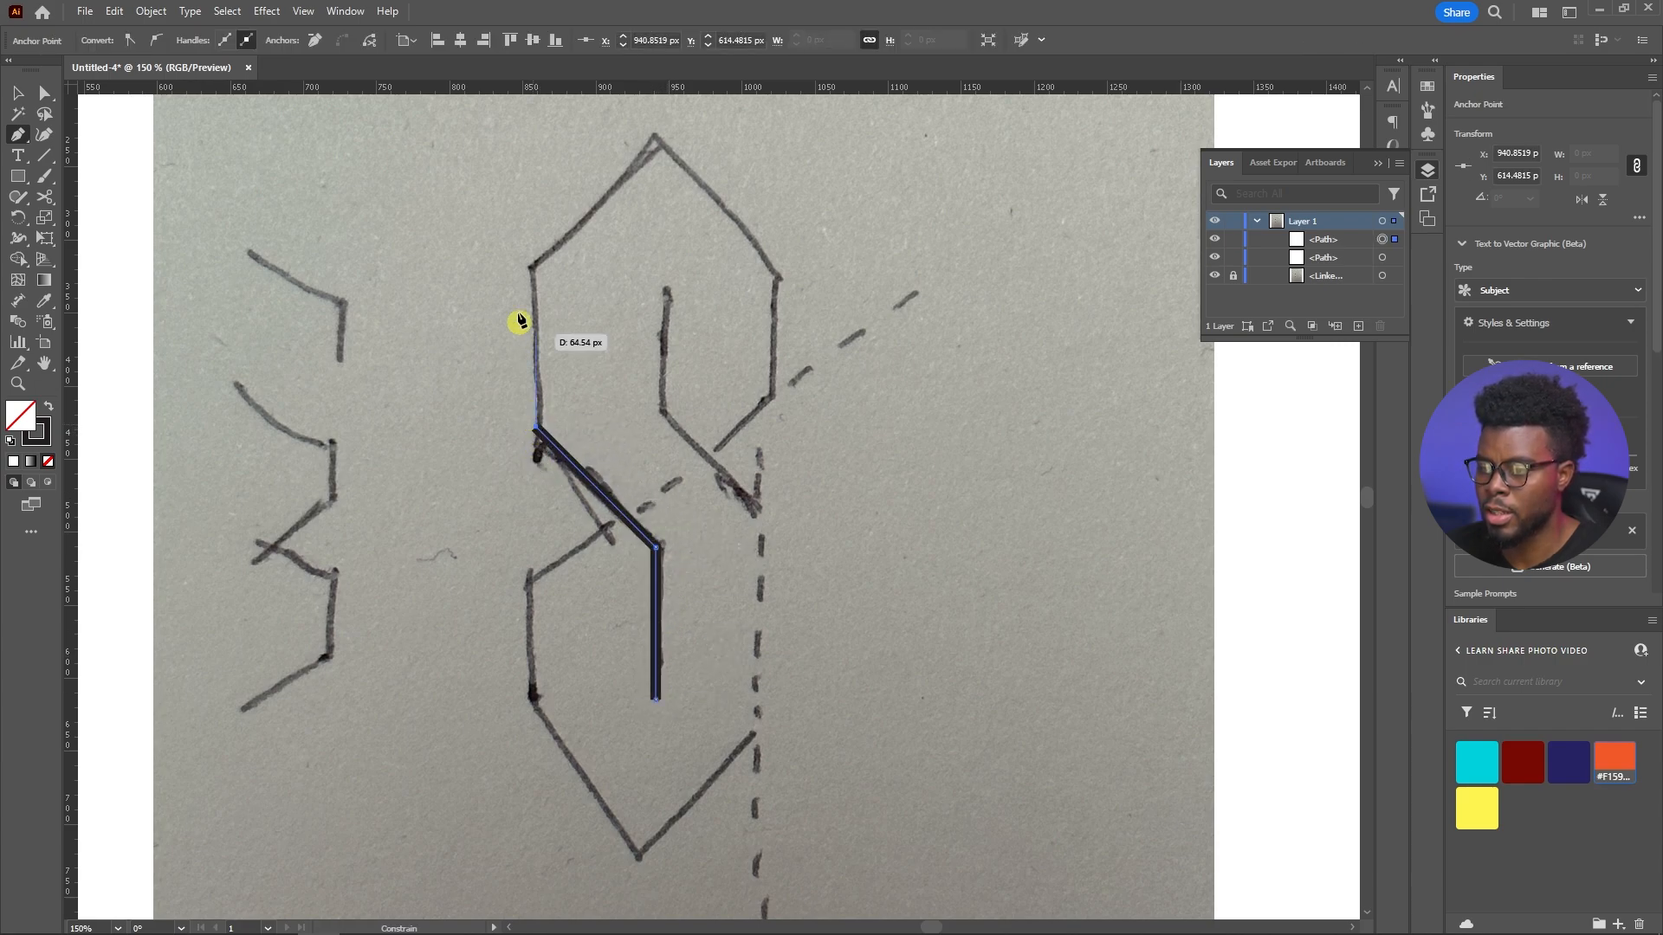
pyautogui.keyDown('shift'); pyautogui.click(533, 262); pyautogui.keyUp('shift')
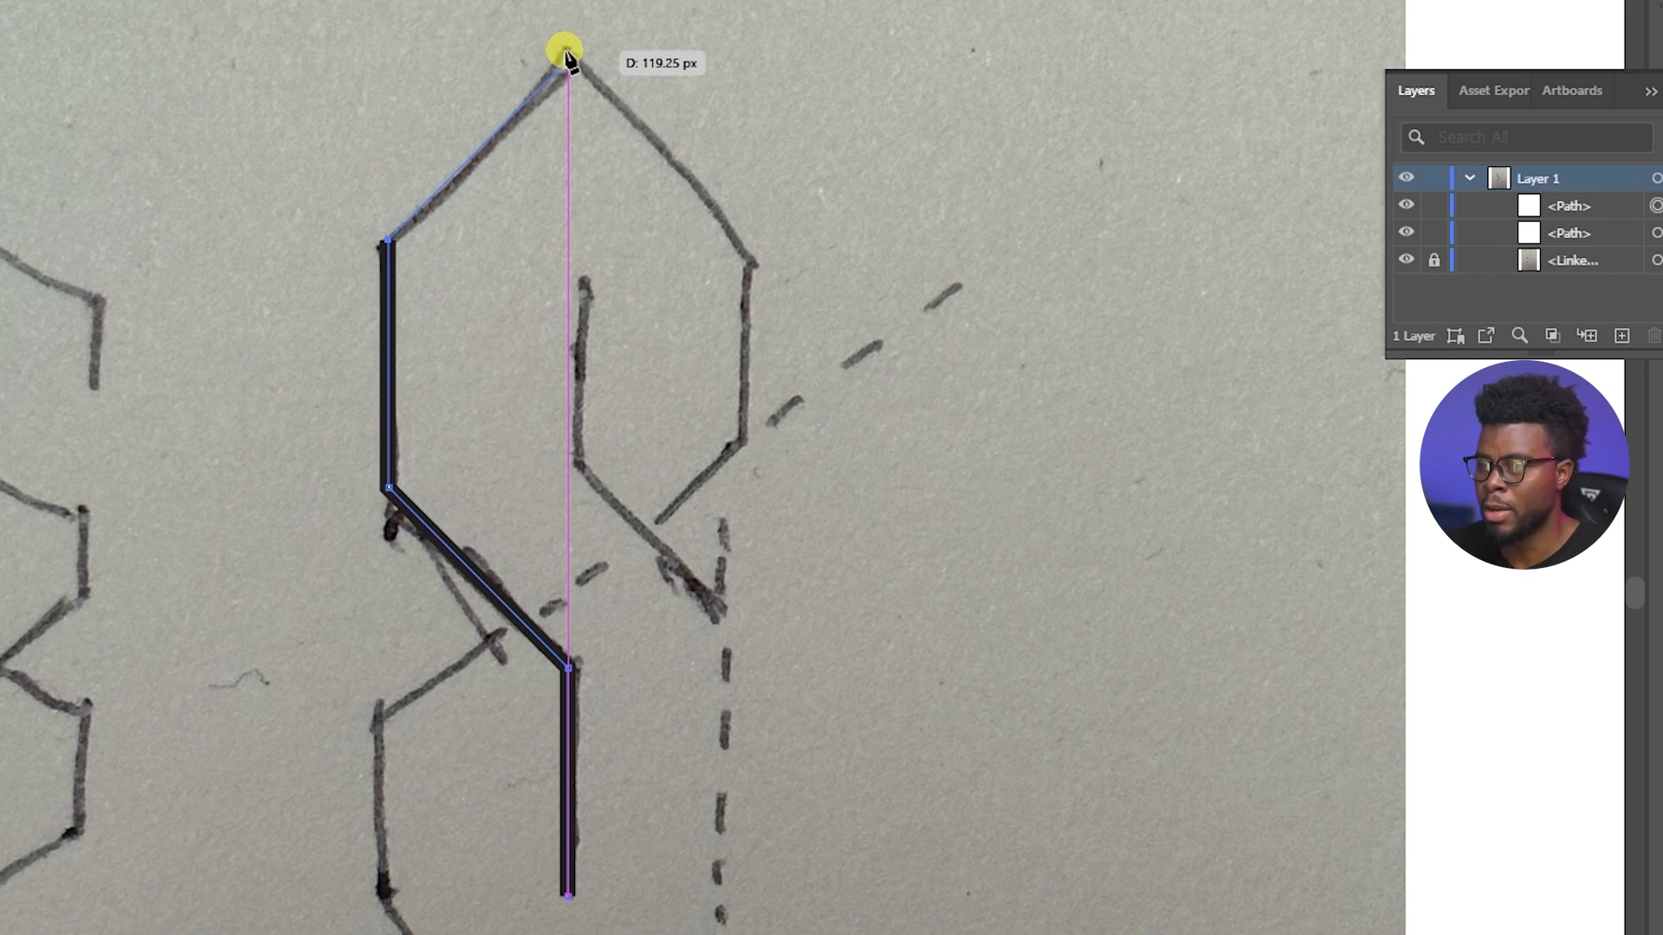
pyautogui.click(564, 53)
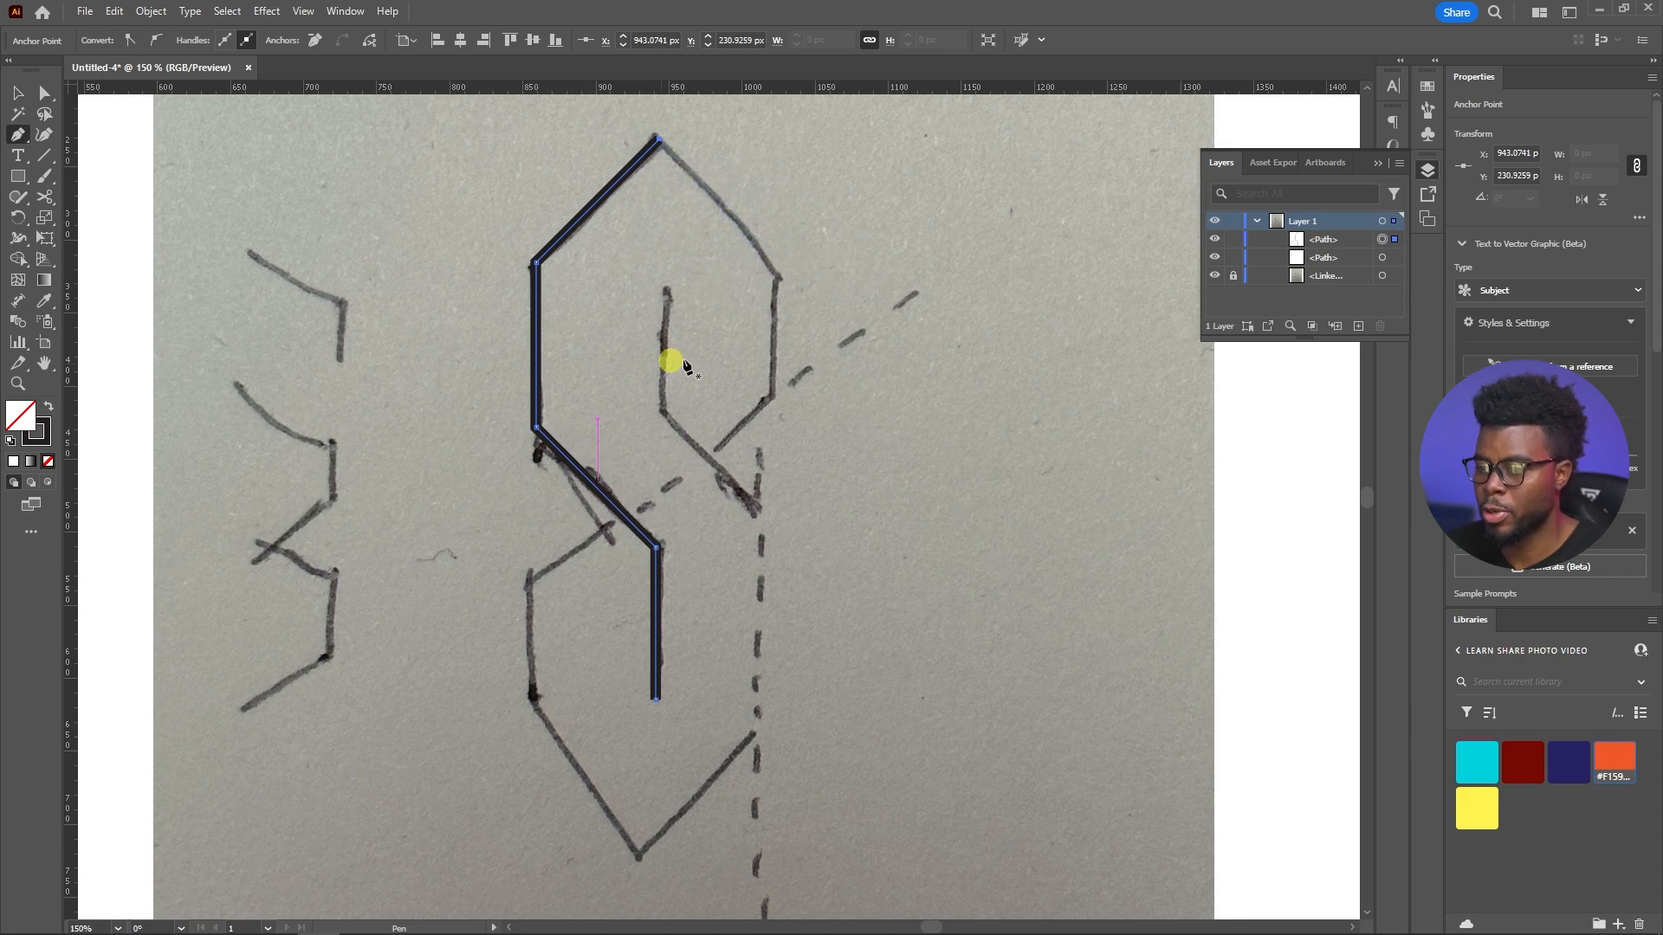
pyautogui.press('Escape')
# Draw a separate diagonal line across the sketch from about X 854, Y 534 px to X 1021, Y 368 px
pyautogui.click(530, 587)
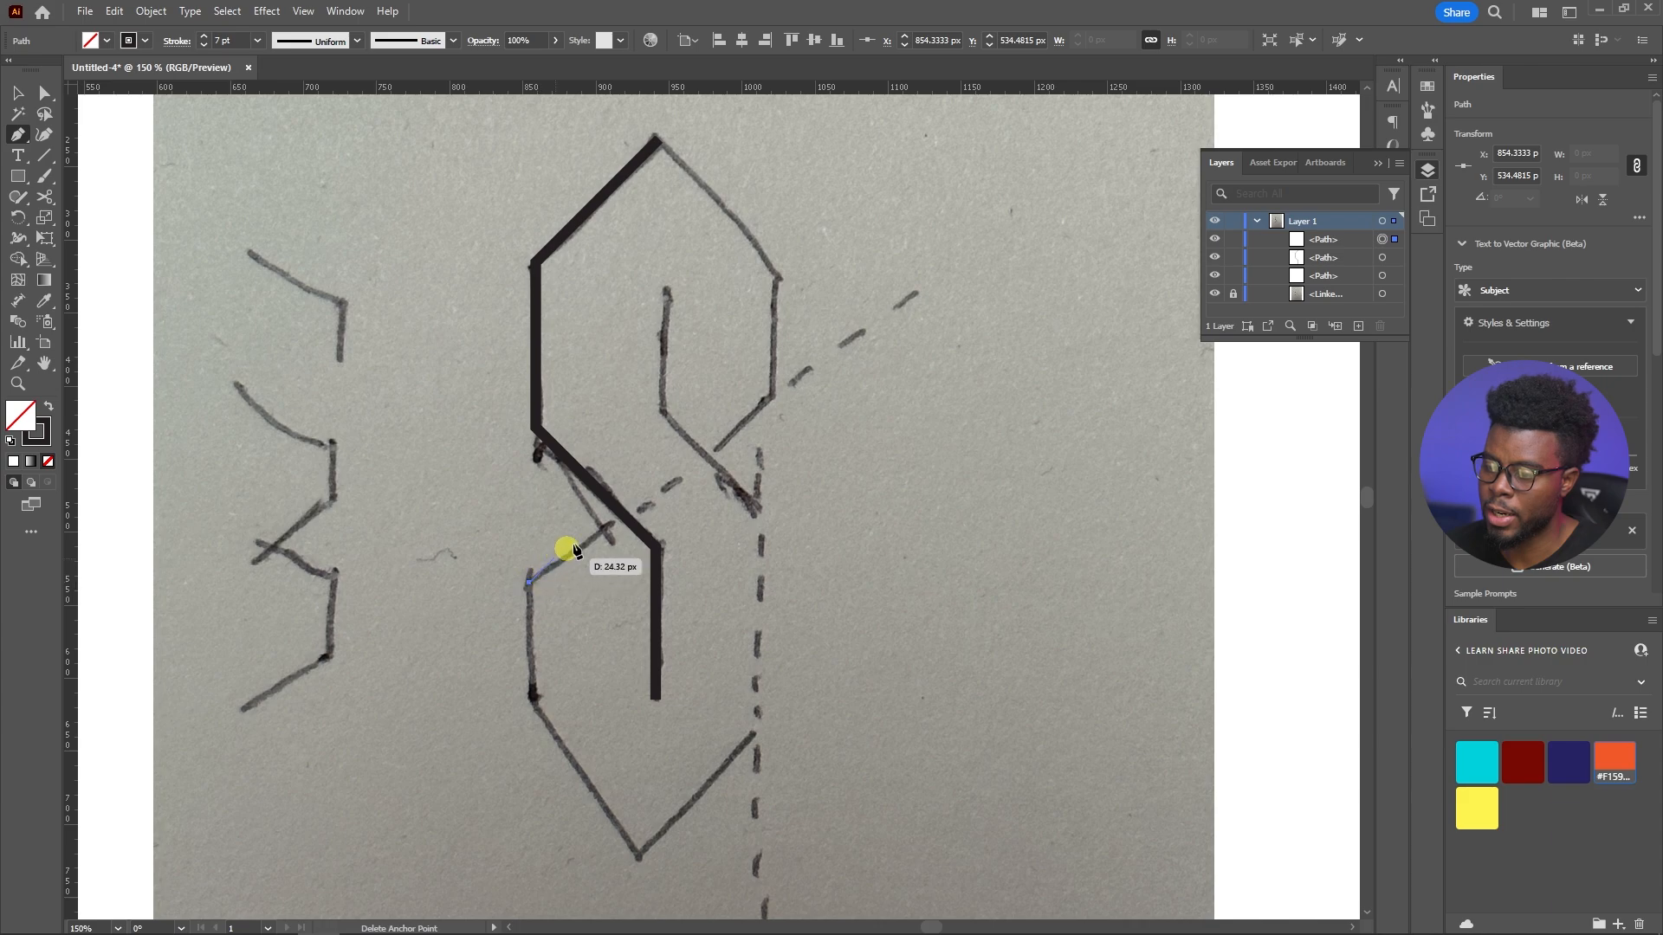
pyautogui.click(773, 343)
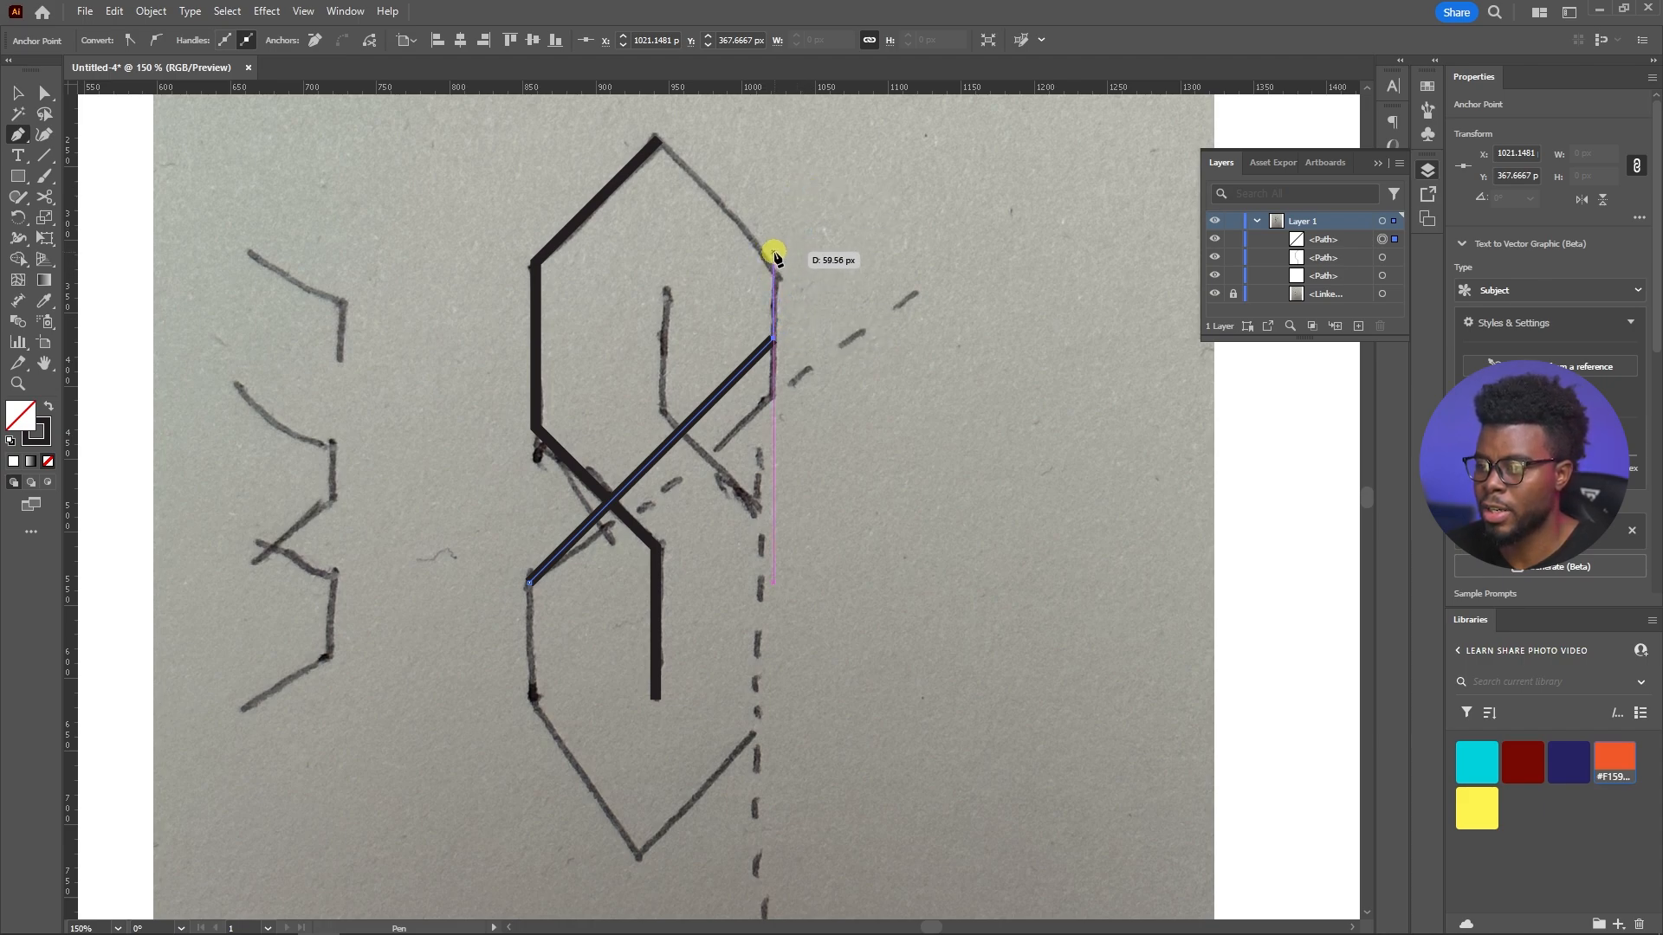
pyautogui.press('Escape')
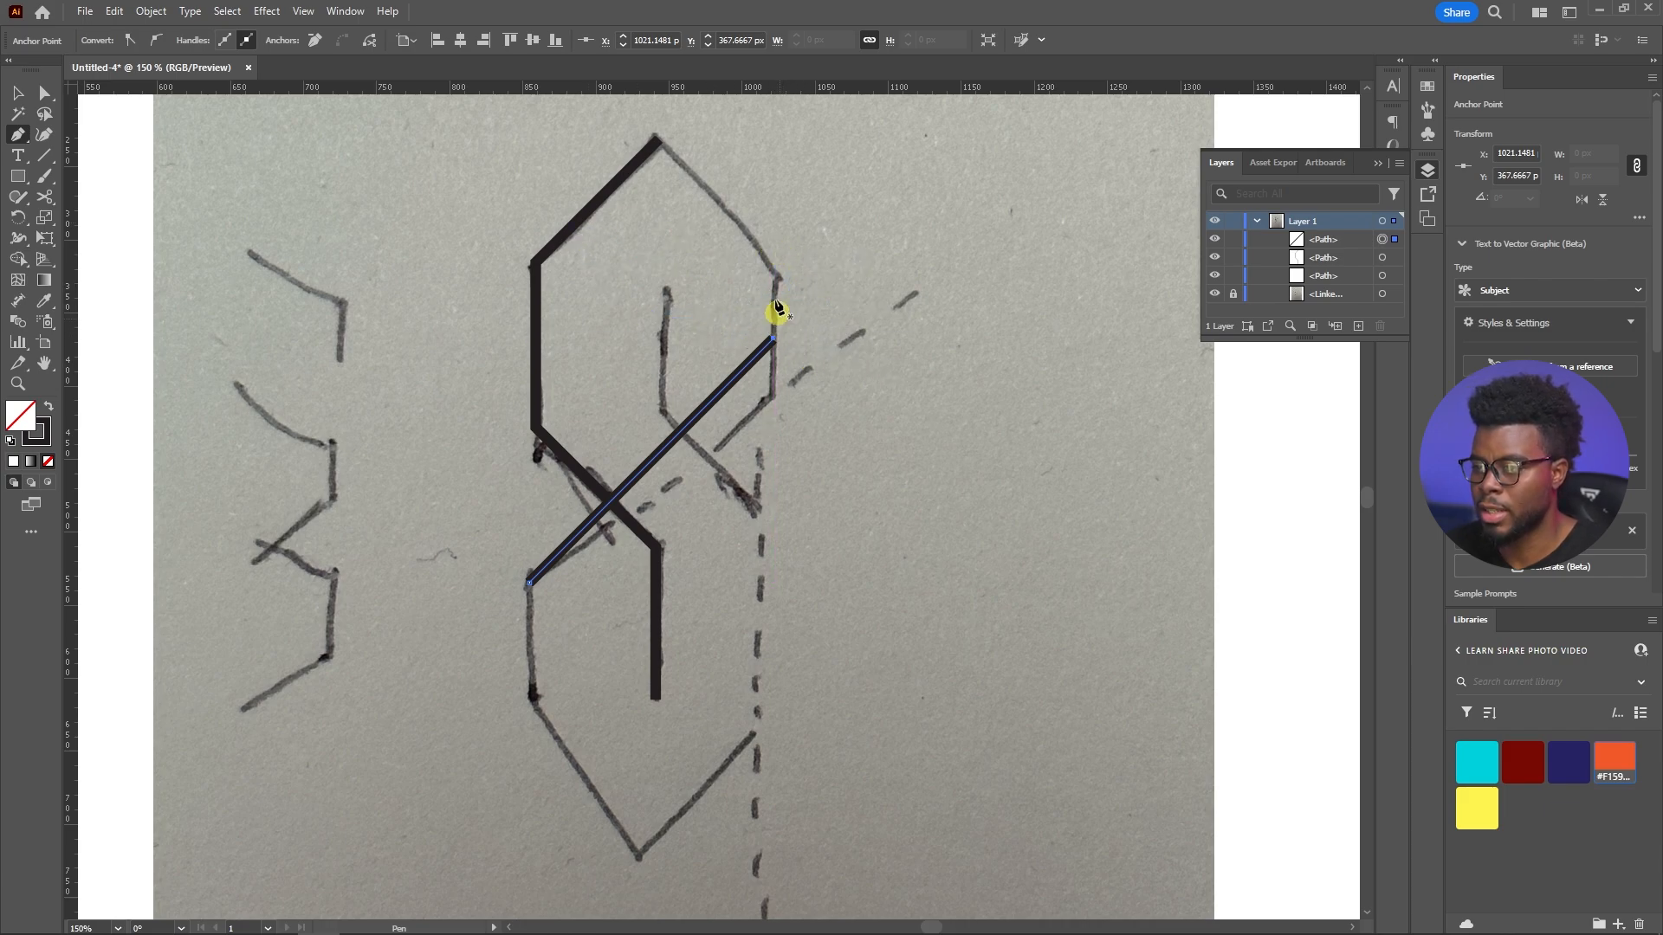
# Extend the traced path from its apex with segments about 109 px and 59 px, joining it to the diagonal's upper end
pyautogui.click(662, 144)
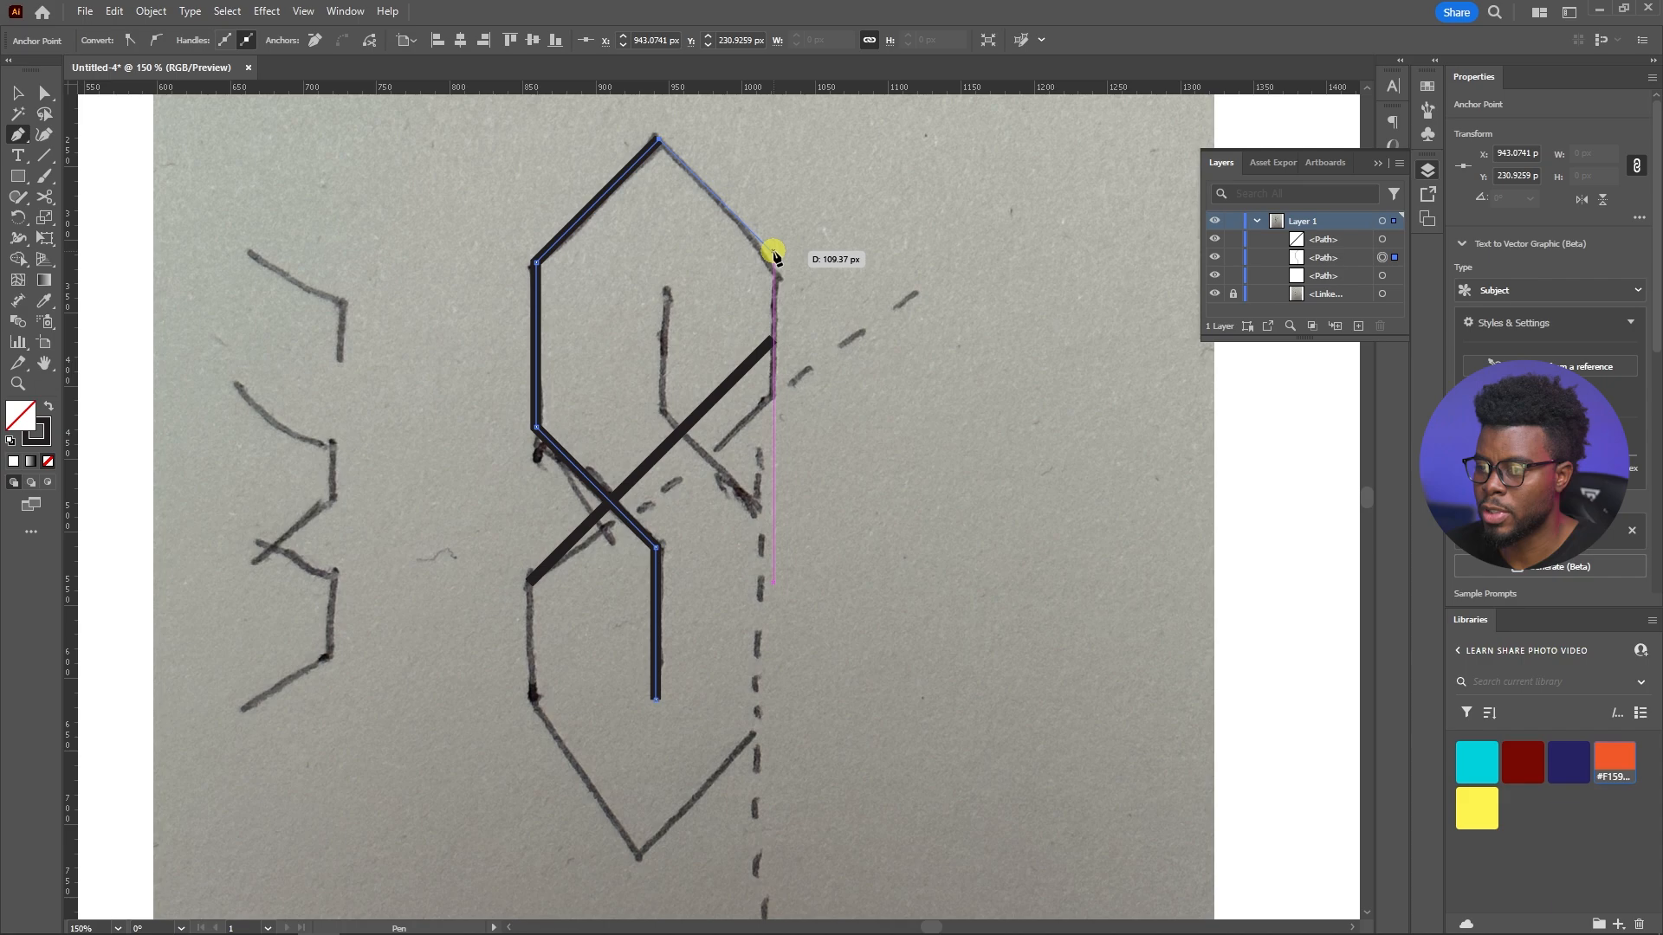
pyautogui.click(772, 253)
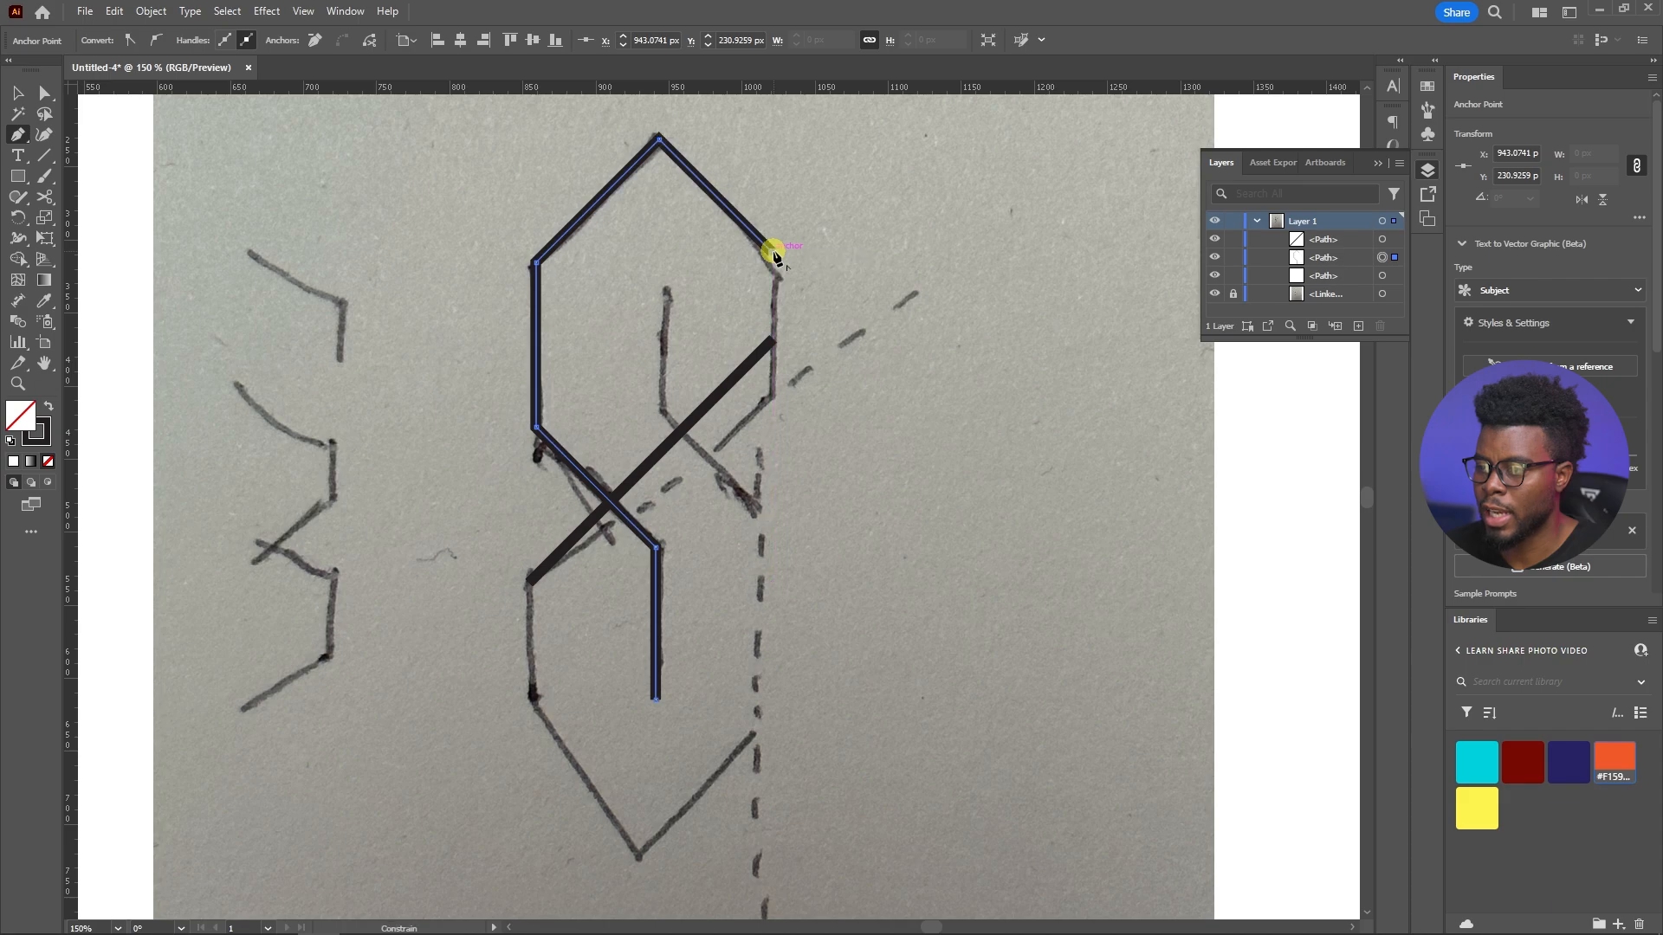
pyautogui.click(773, 344)
pyautogui.press('v')
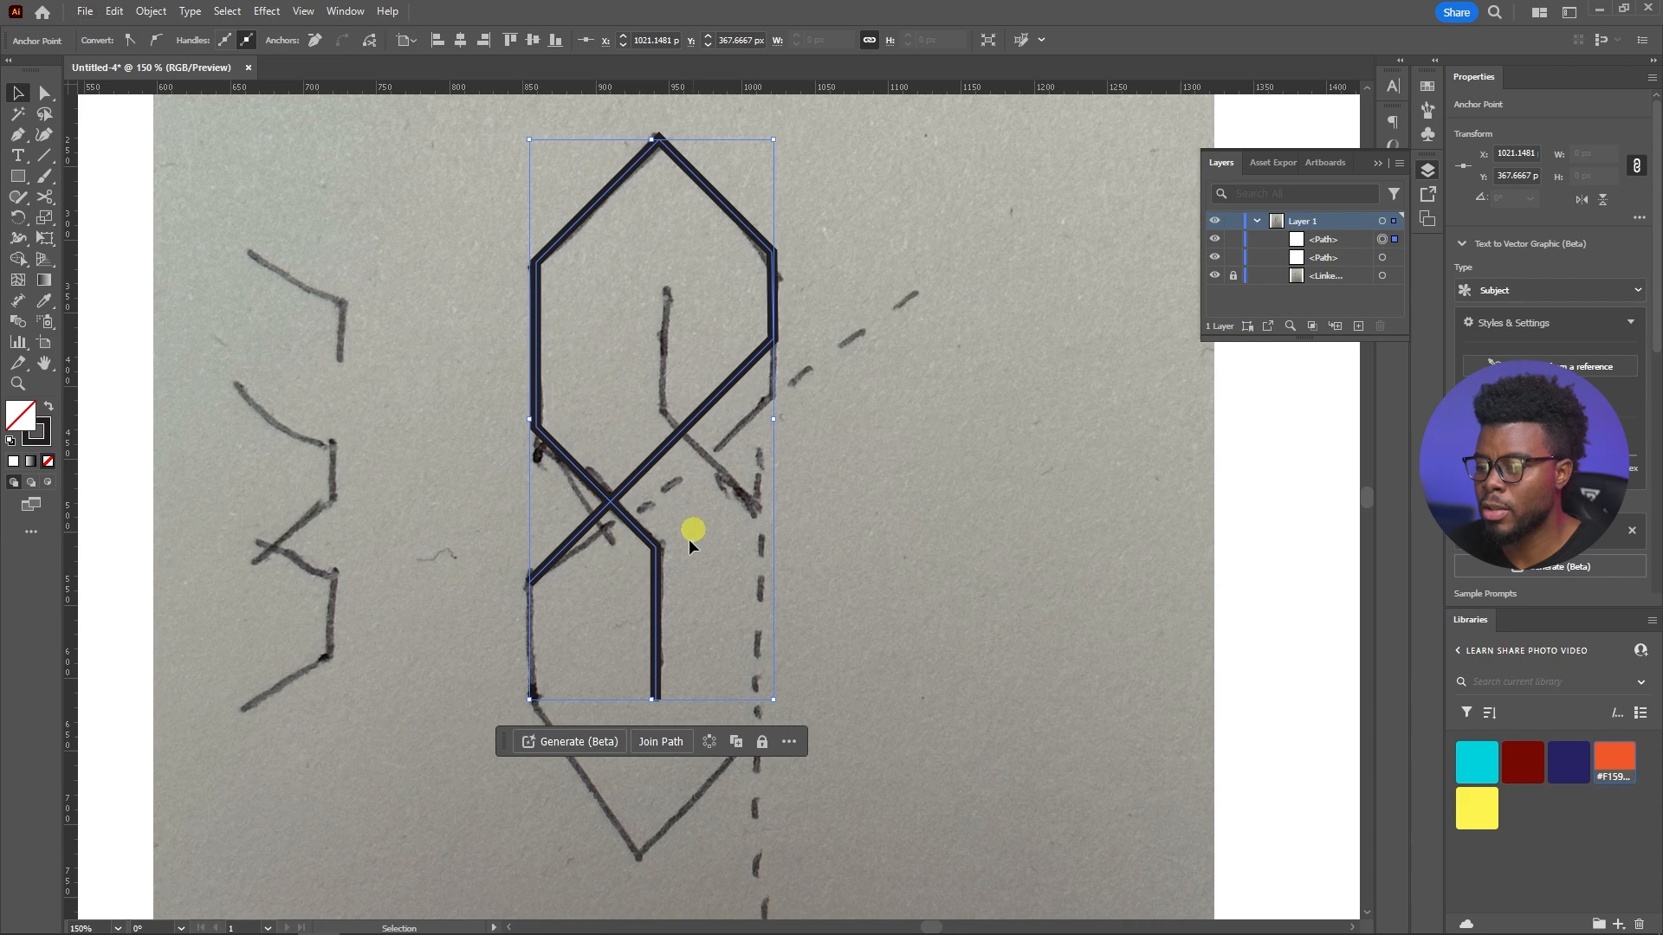
# Try to lower the traced path's upper right corner anchor to about Y 410 px, onto the sketched corner
pyautogui.scroll(-1, 693, 524)
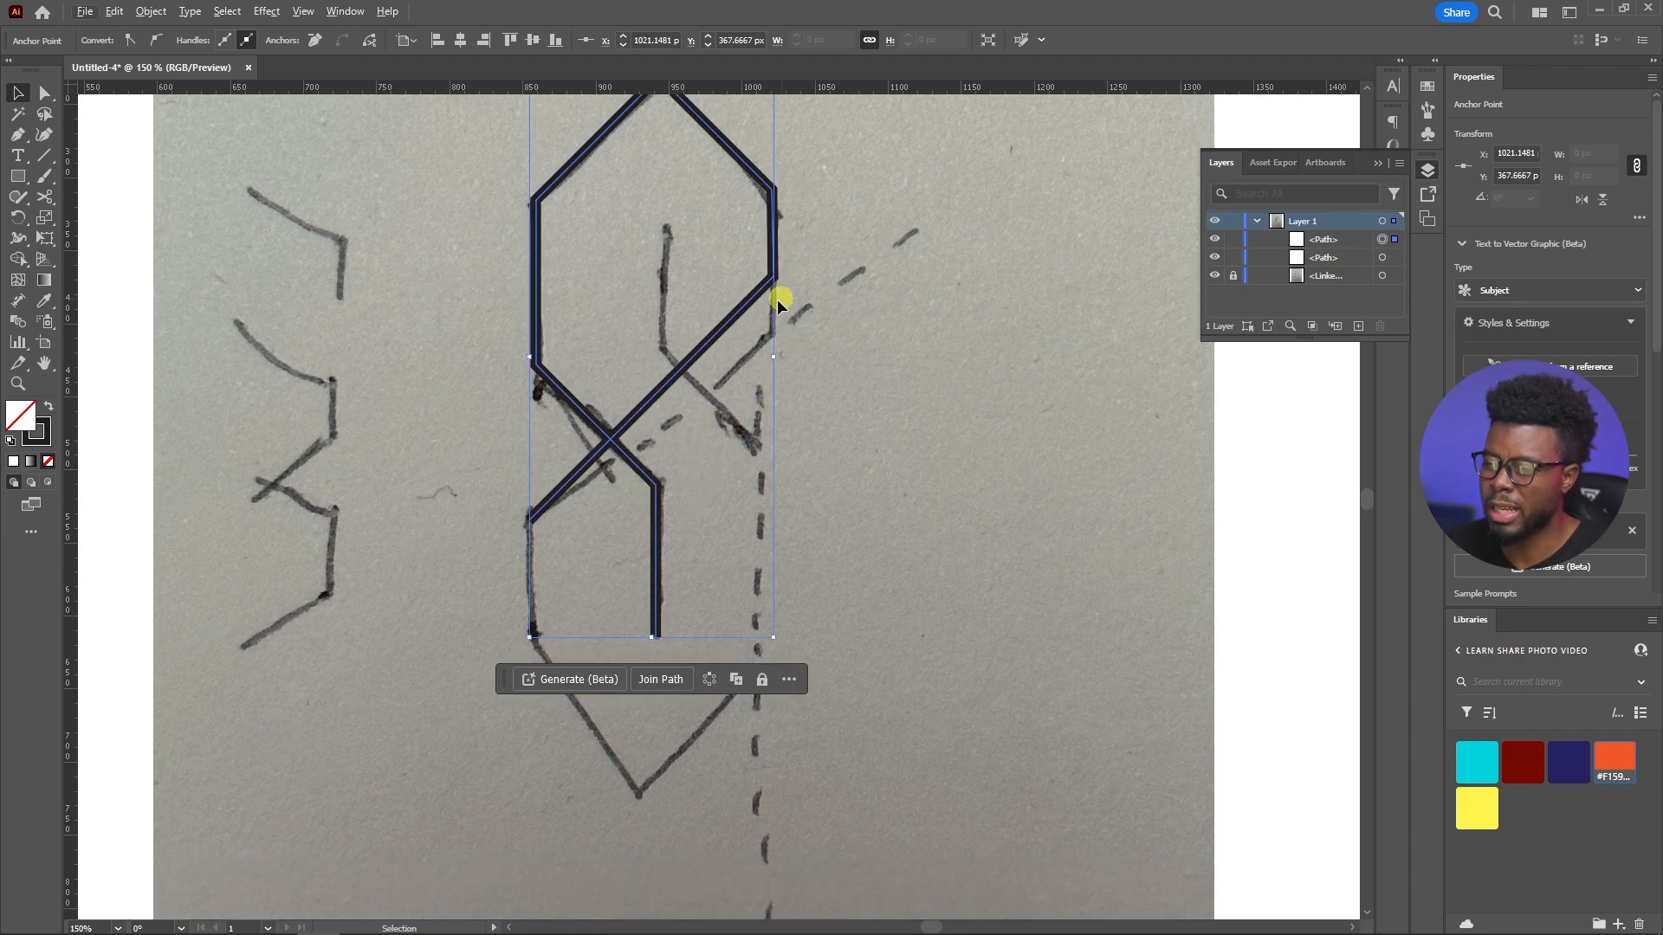
pyautogui.scroll(1, 773, 317)
pyautogui.scroll(1, 754, 345)
pyautogui.press('c')
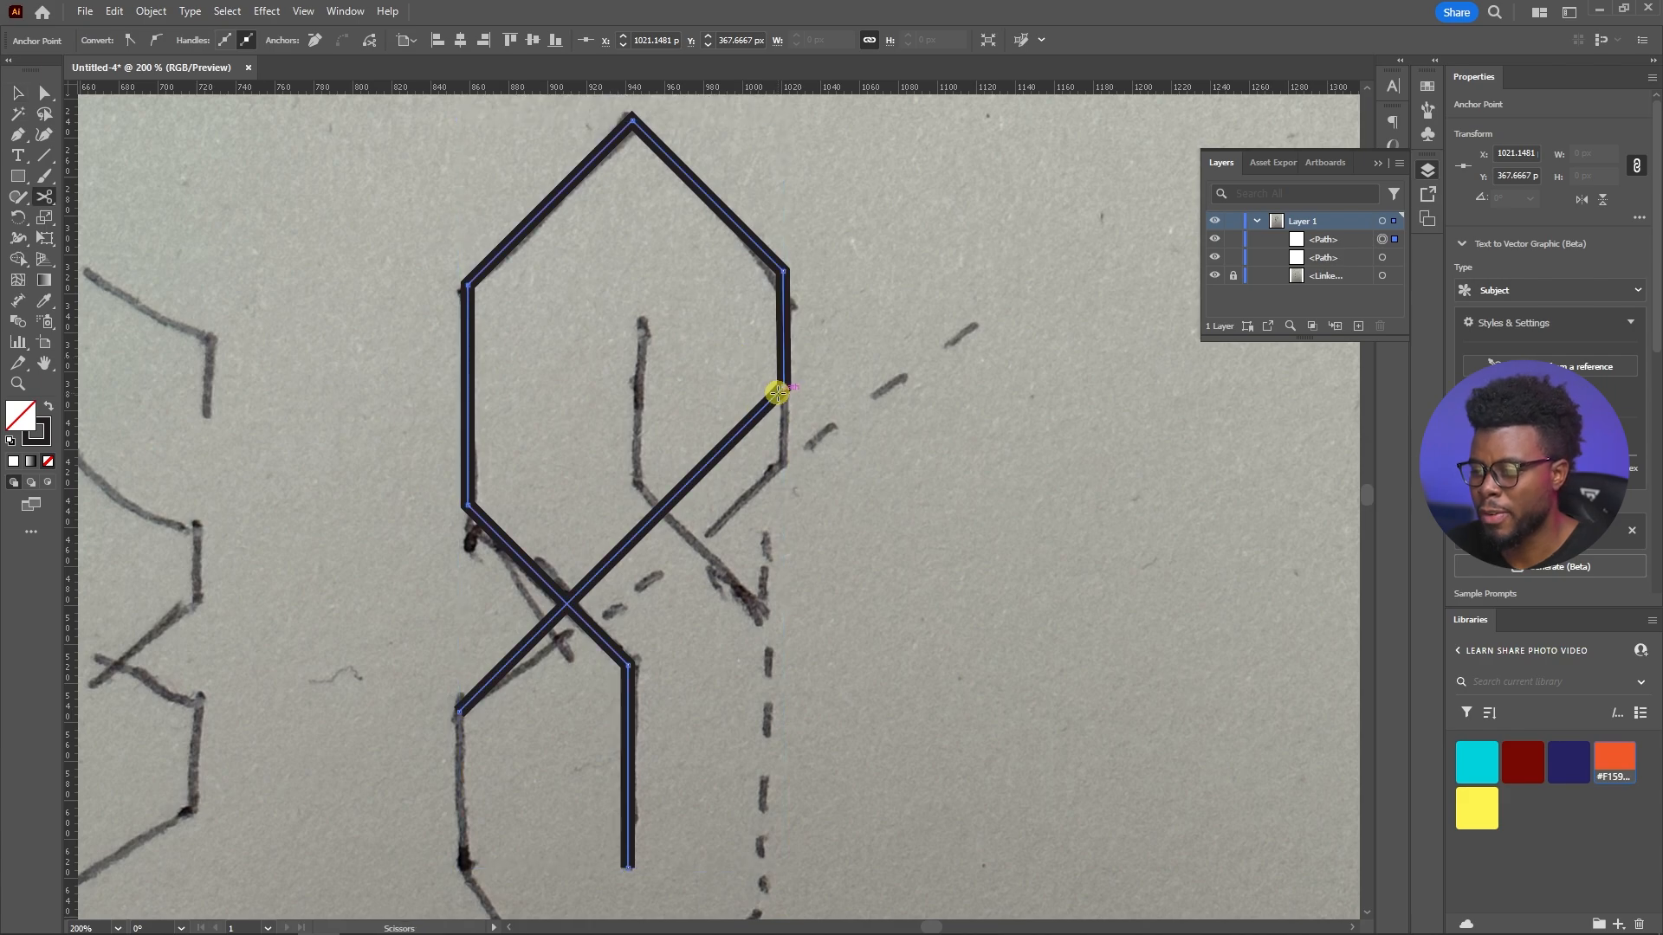
pyautogui.click(780, 390)
pyautogui.hotkey('shift', 'c')
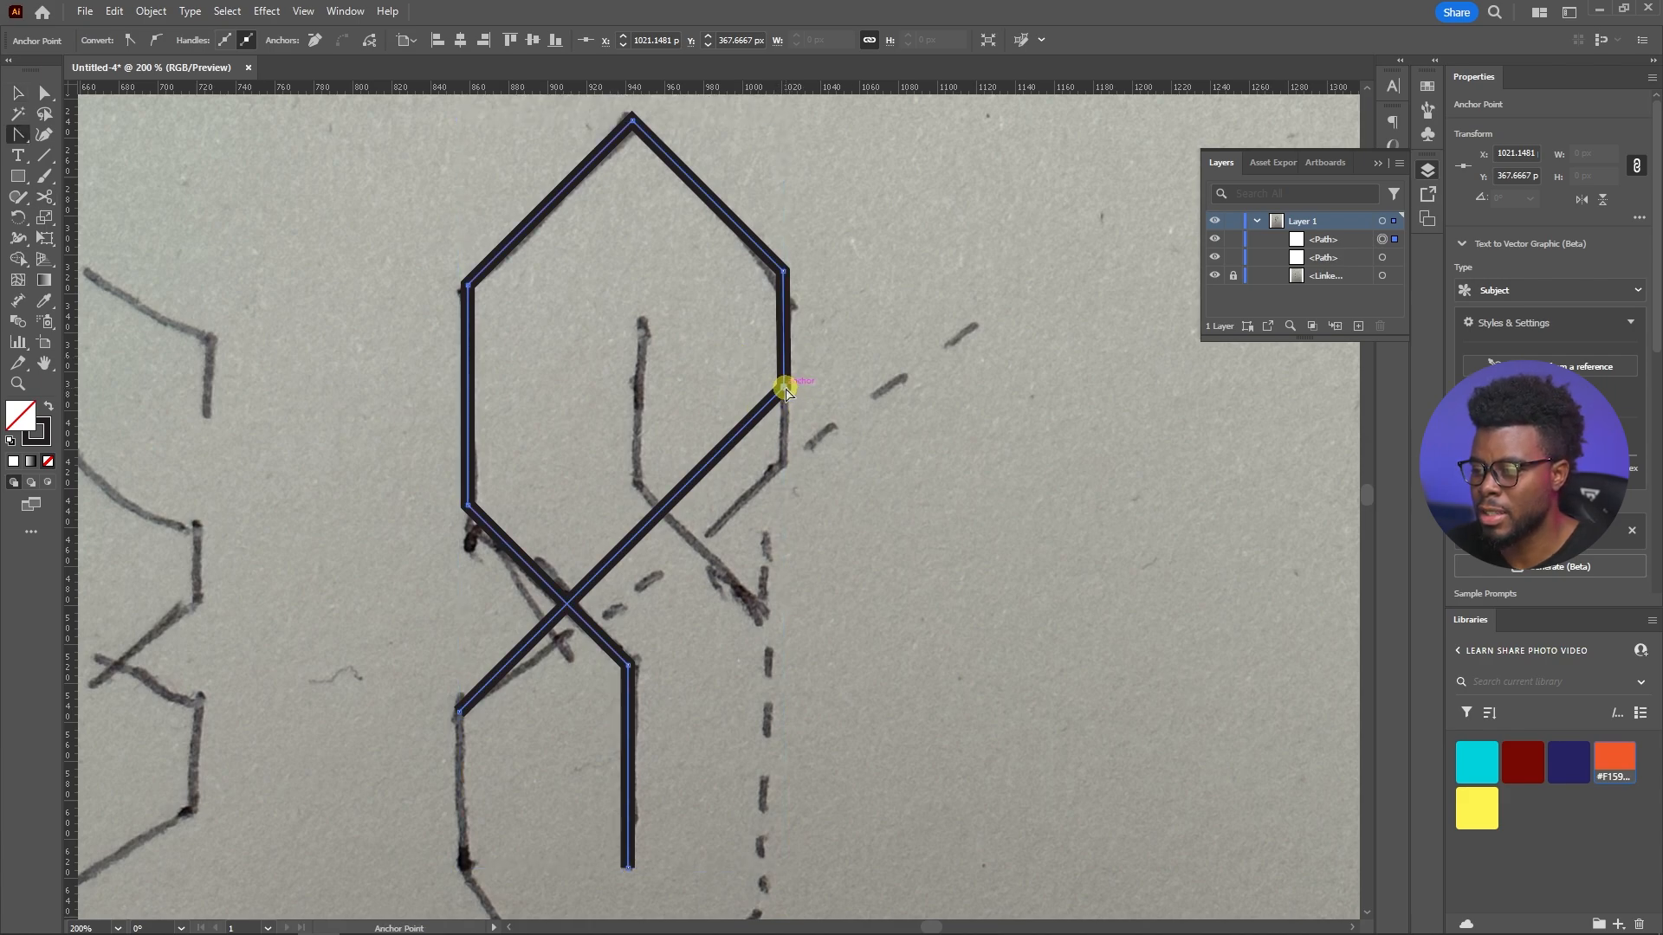
pyautogui.moveTo(783, 390); pyautogui.dragTo(783, 469)
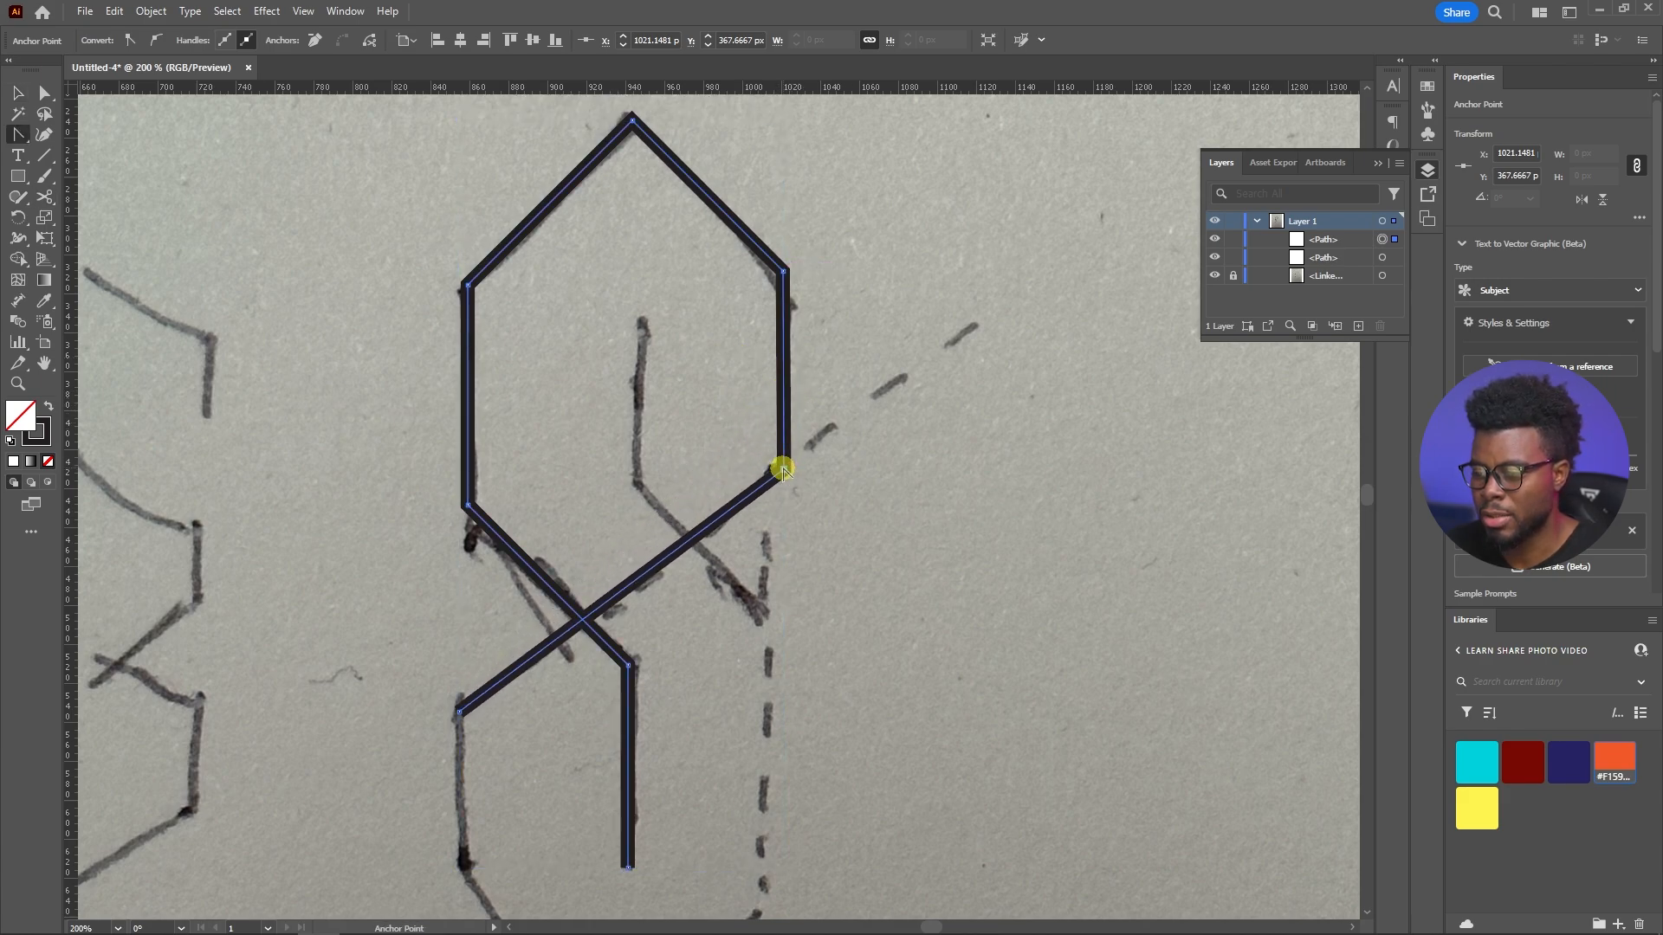
pyautogui.hotkey('ctrl', '-')
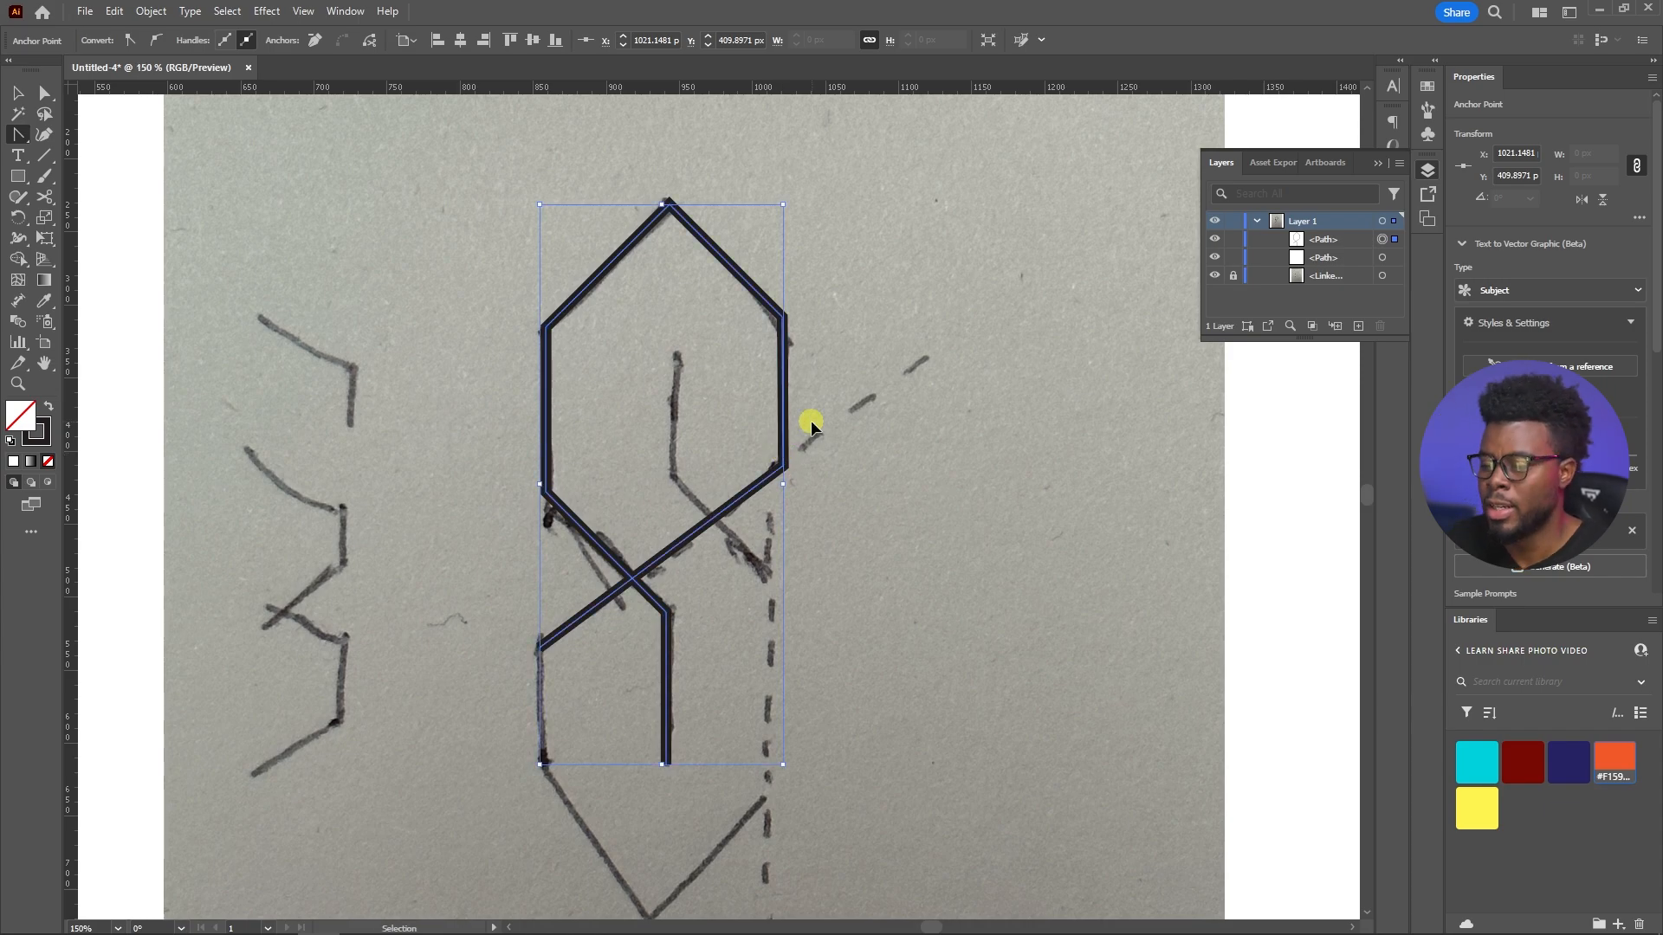
pyautogui.hotkey('ctrl', 'z')
# Extend the diagonal's lower end about 80 px straight down, and at 45° to a bottom vertex near X 939, Y 699 px
pyautogui.scroll(-3, 819, 403)
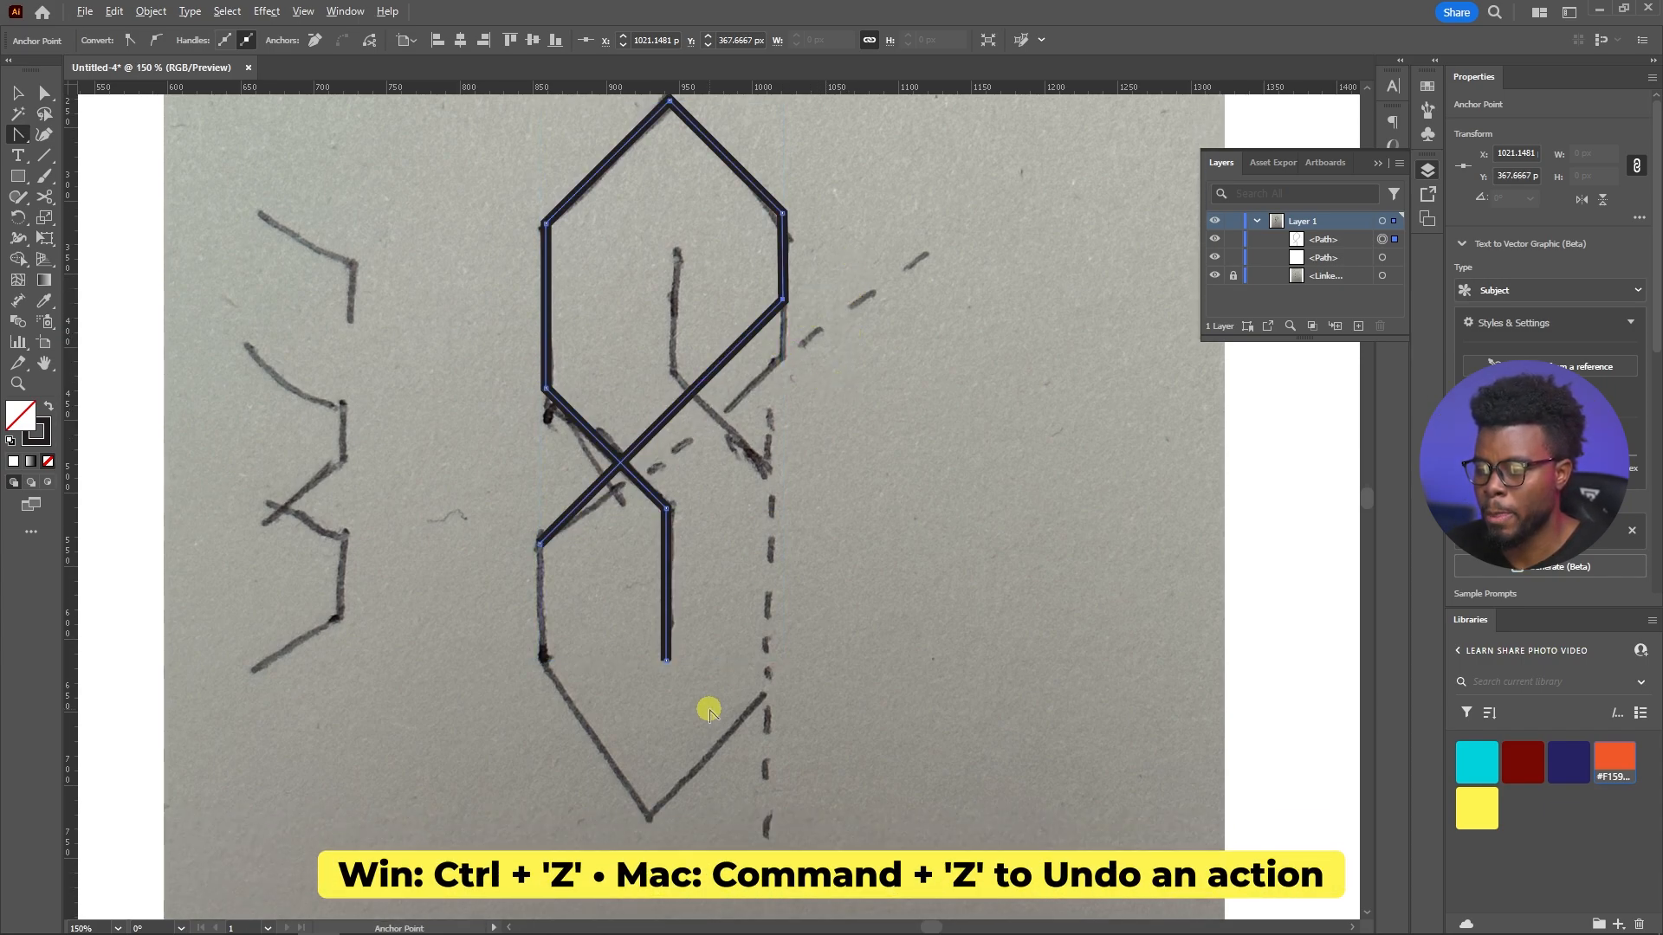
pyautogui.scroll(1, 709, 711)
pyautogui.scroll(1, 639, 657)
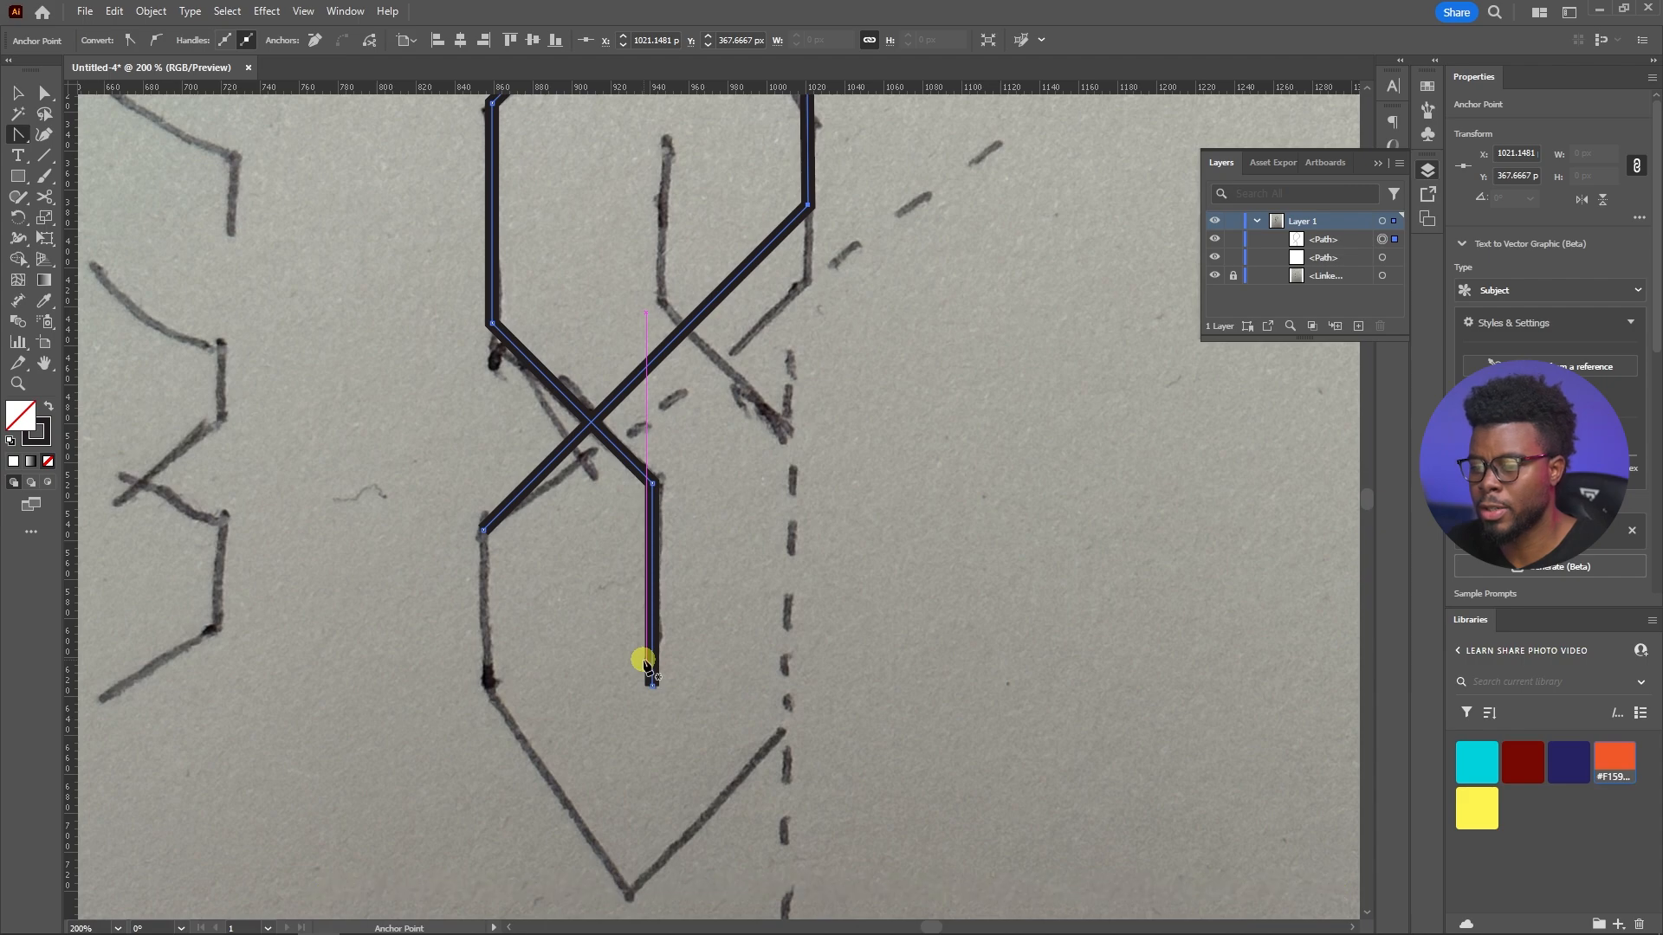
pyautogui.press('p')
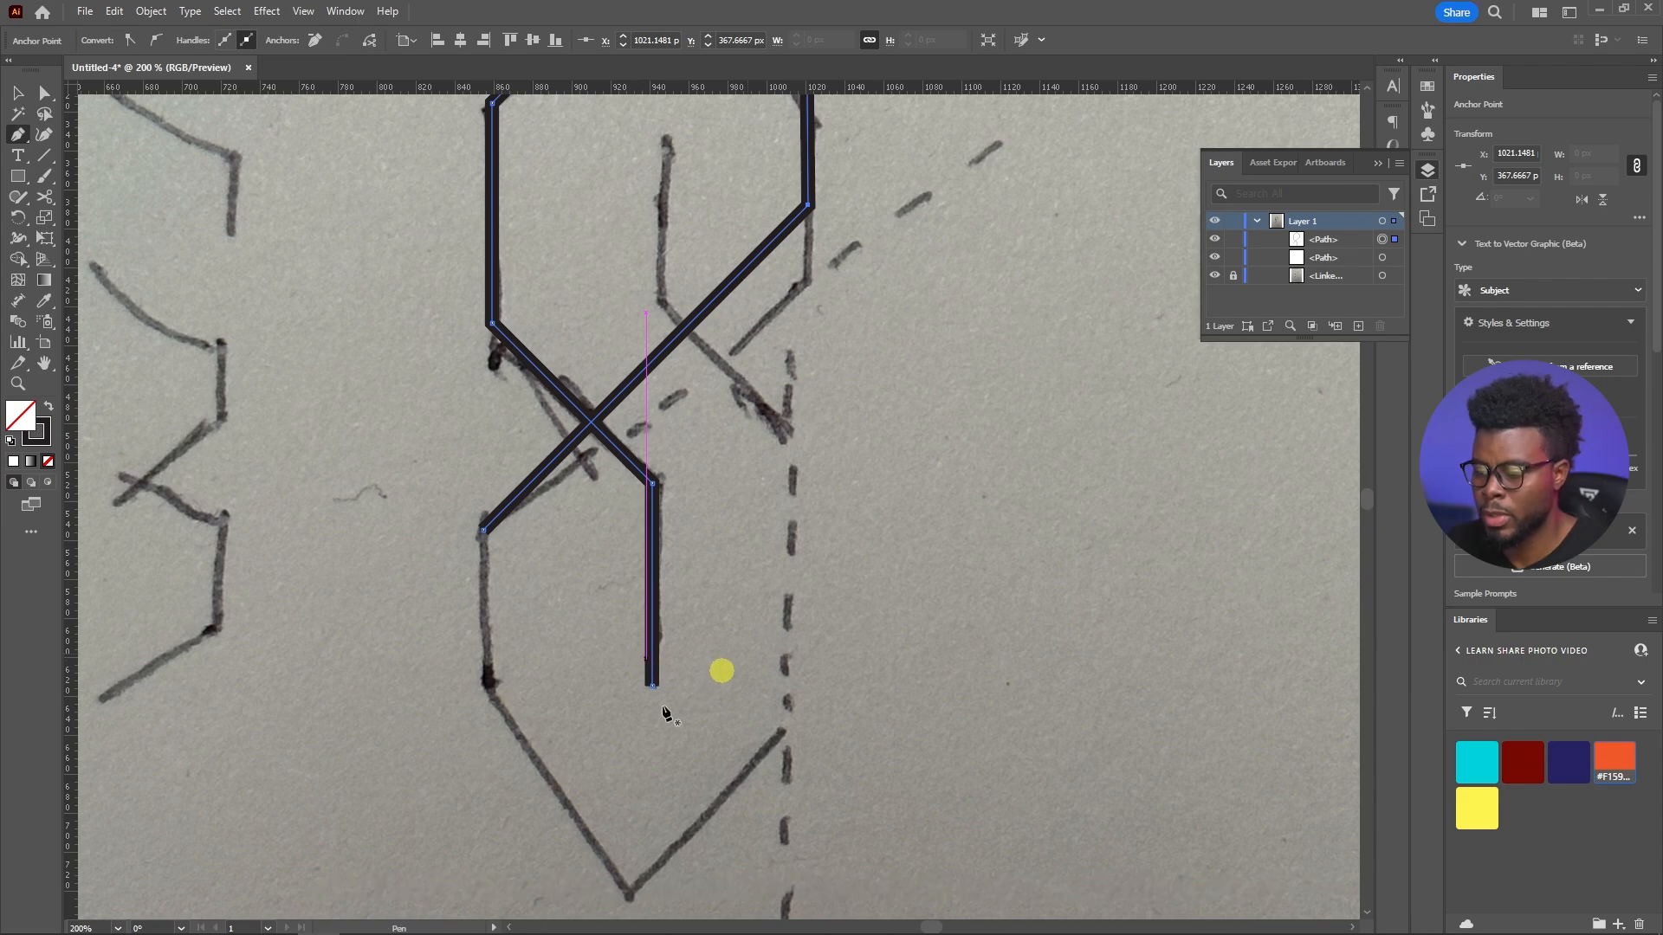
pyautogui.click(483, 530)
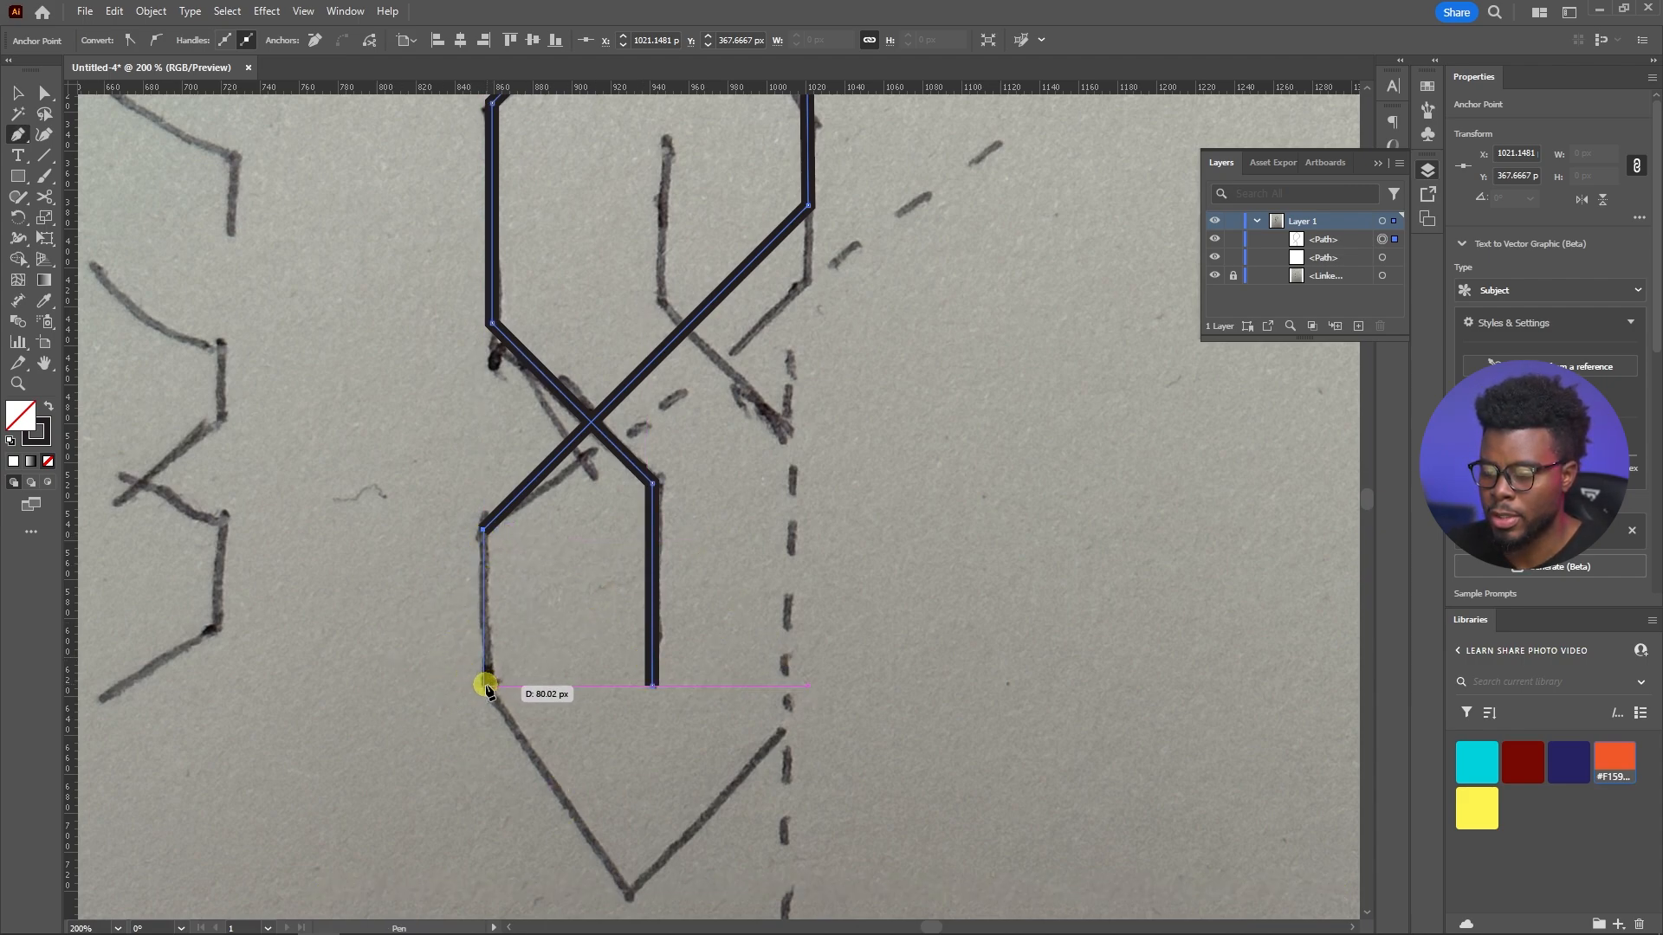
pyautogui.keyDown('shift'); pyautogui.click(486, 687); pyautogui.keyUp('shift')
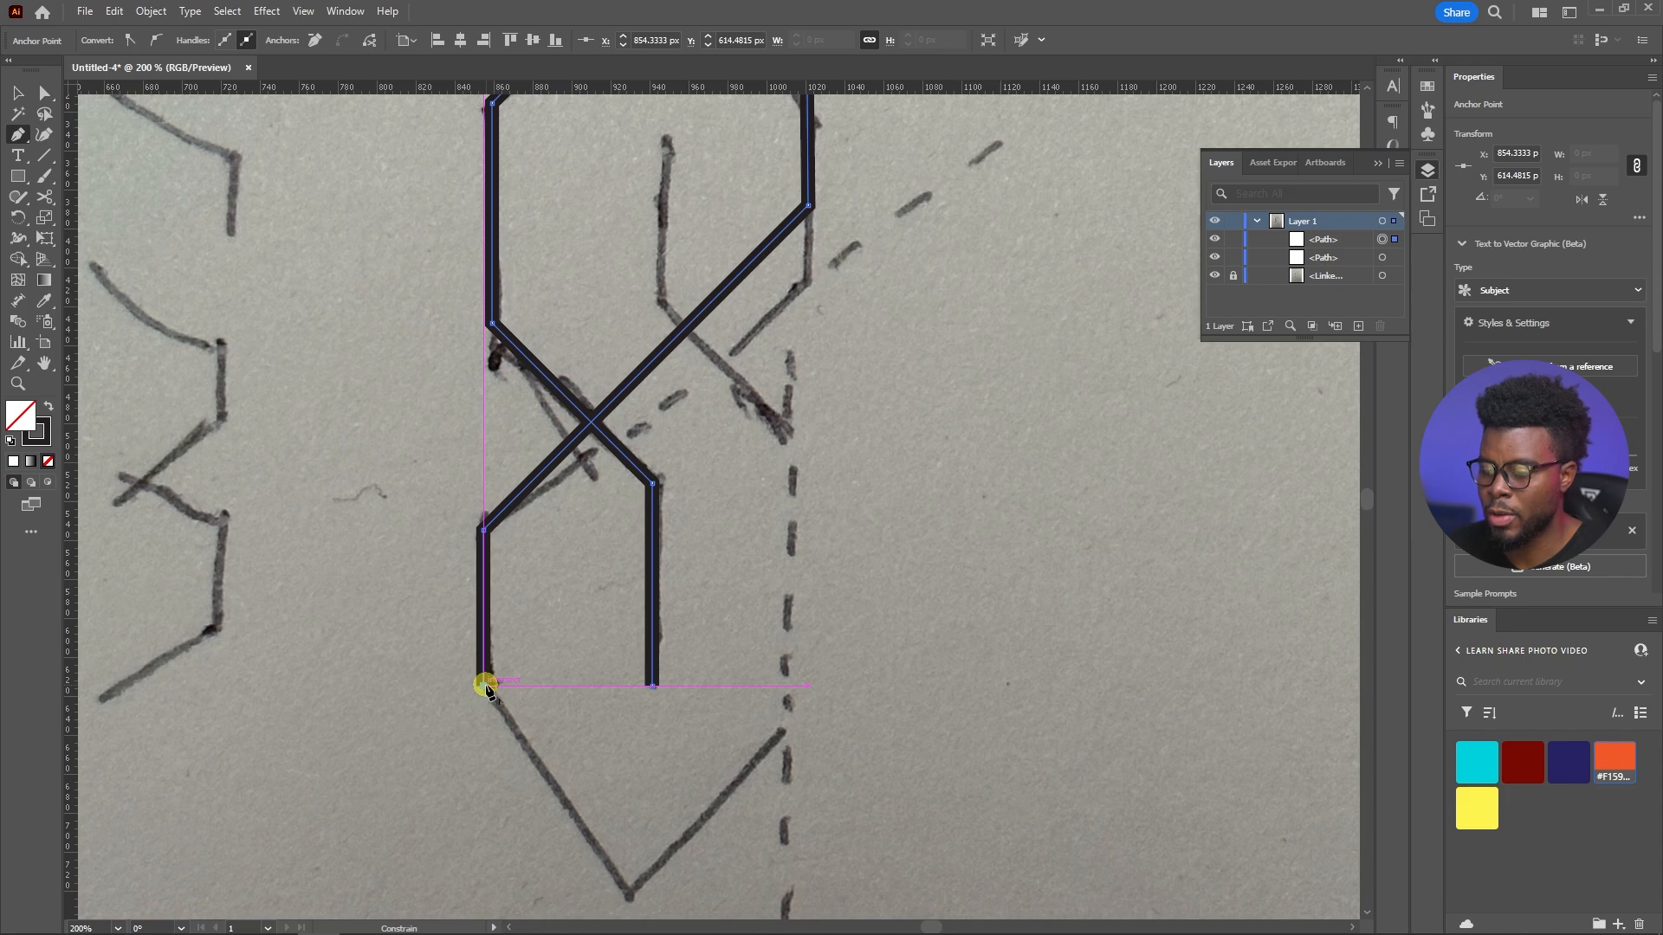
pyautogui.scroll(-1, 483, 687)
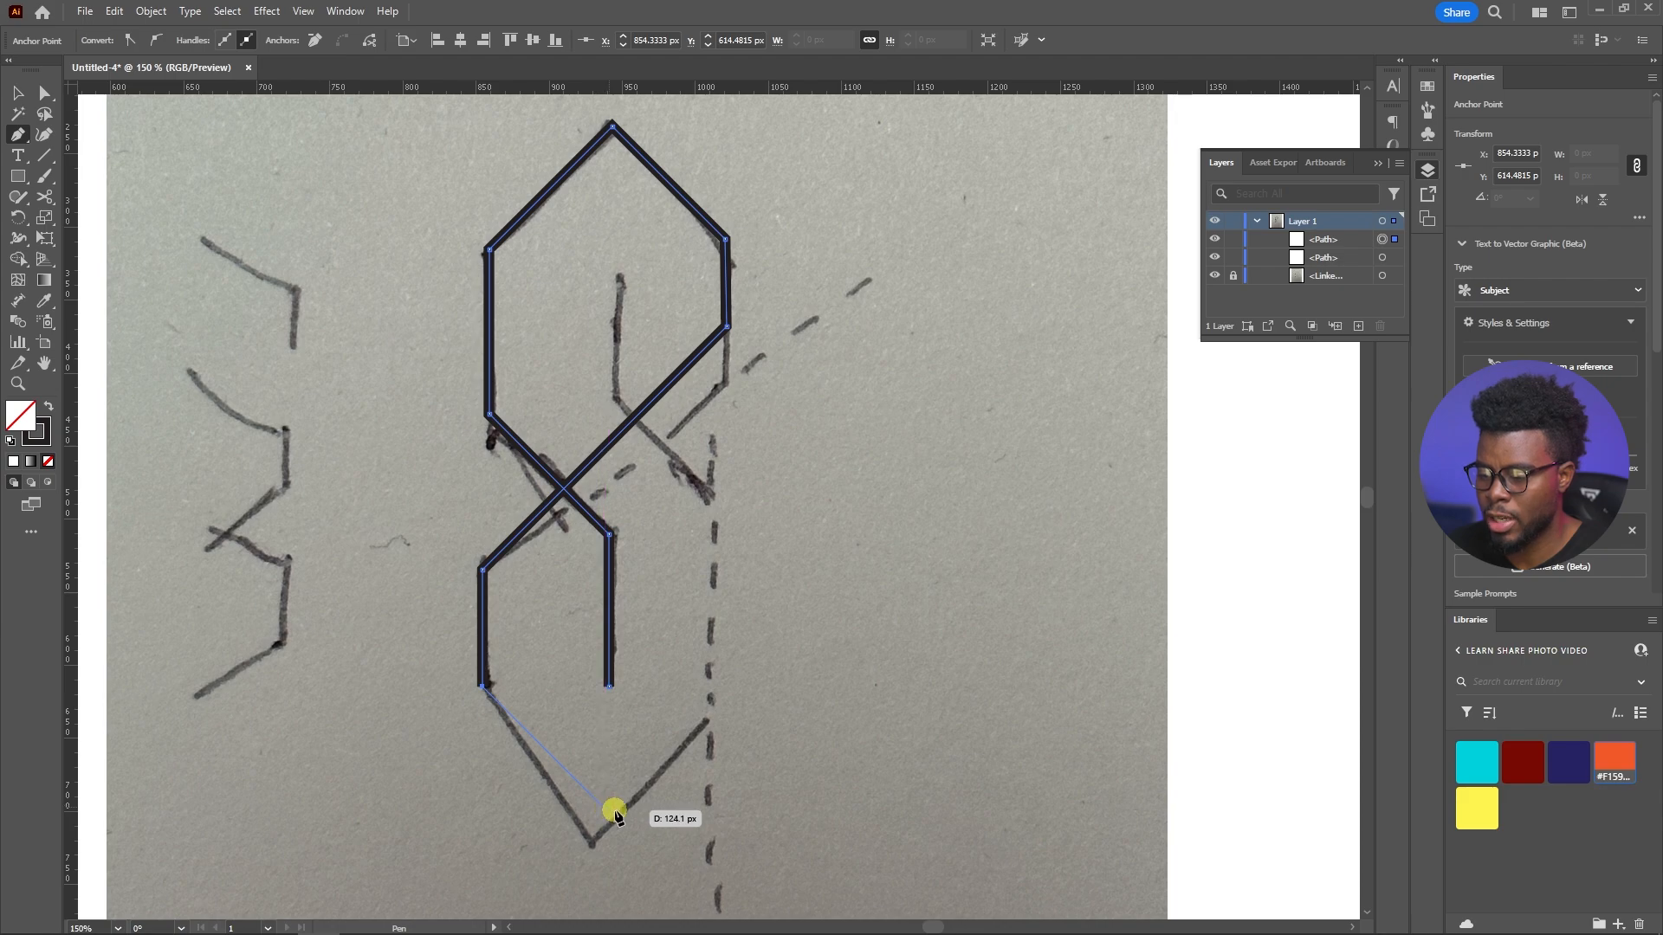
pyautogui.scroll(2, 605, 808)
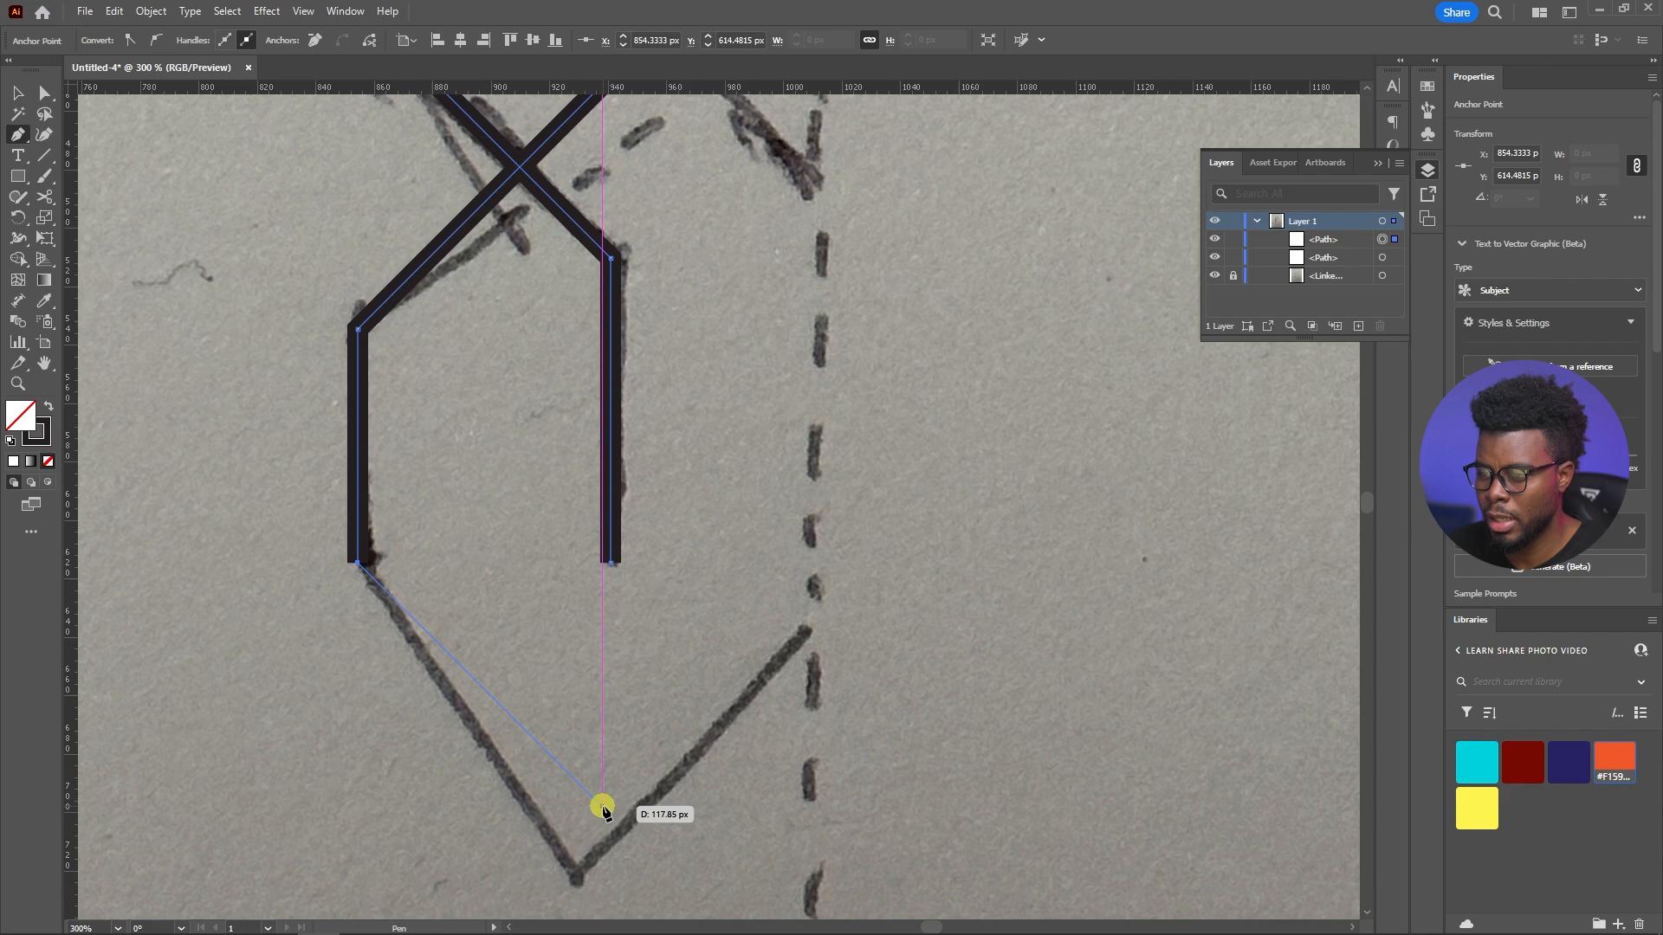
pyautogui.click(607, 810)
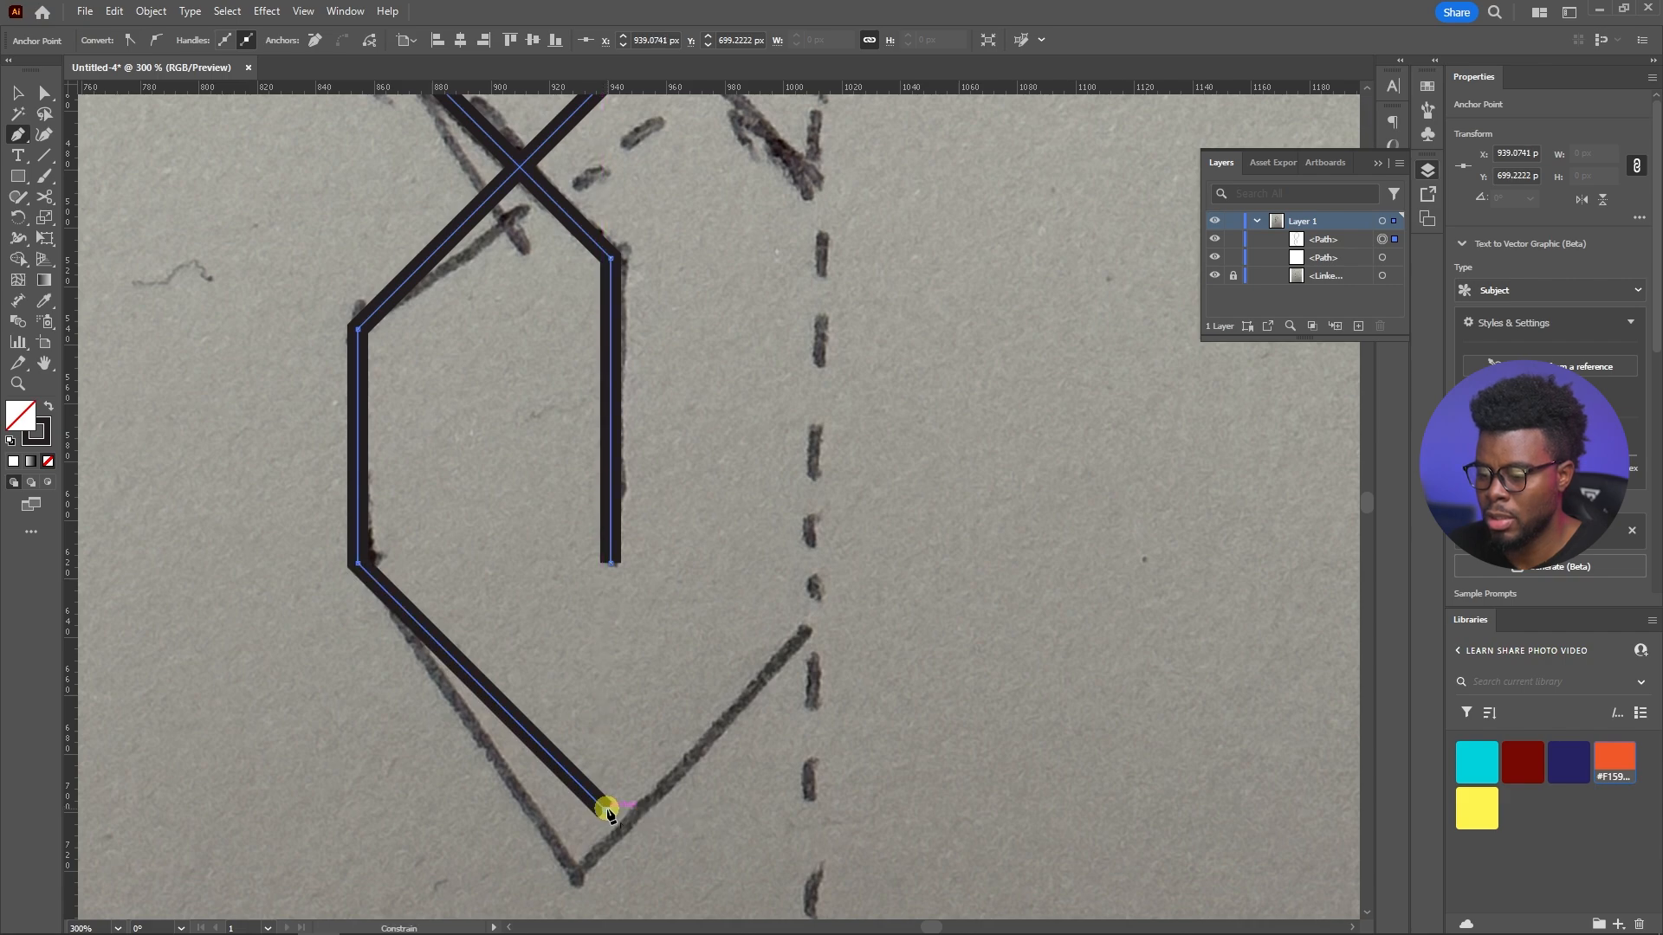
# Draw a separate vertical line at about X 1021 px, from Y 531 px down to Y 597 px
pyautogui.scroll(-2, 607, 809)
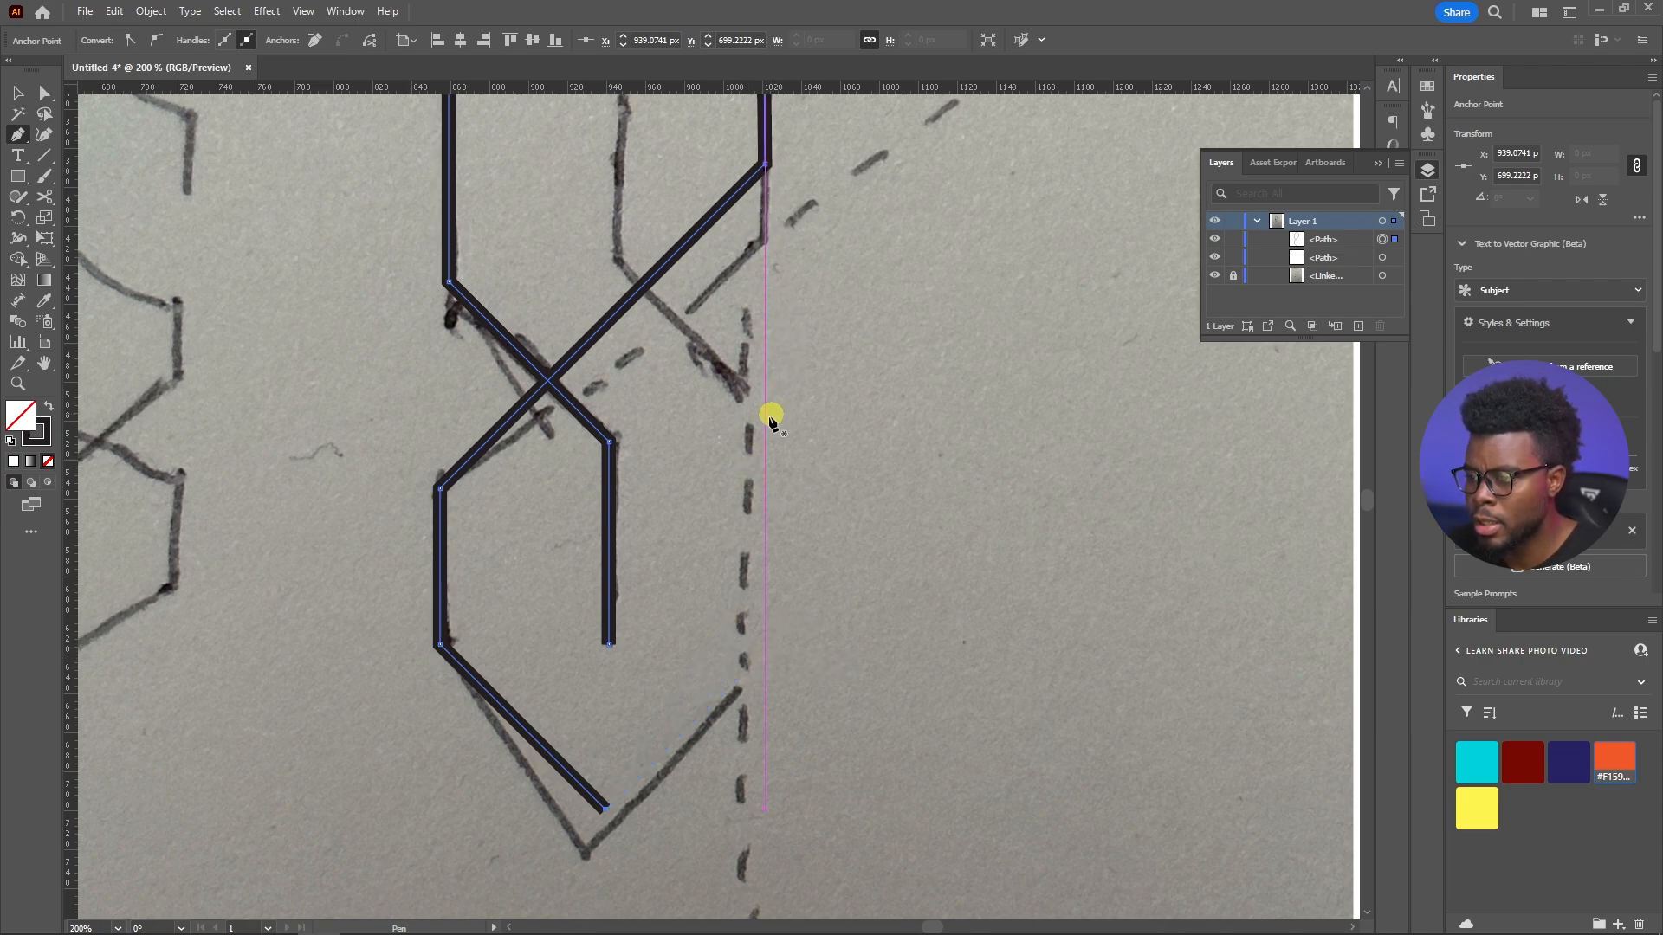
pyautogui.press('Escape')
pyautogui.click(764, 482)
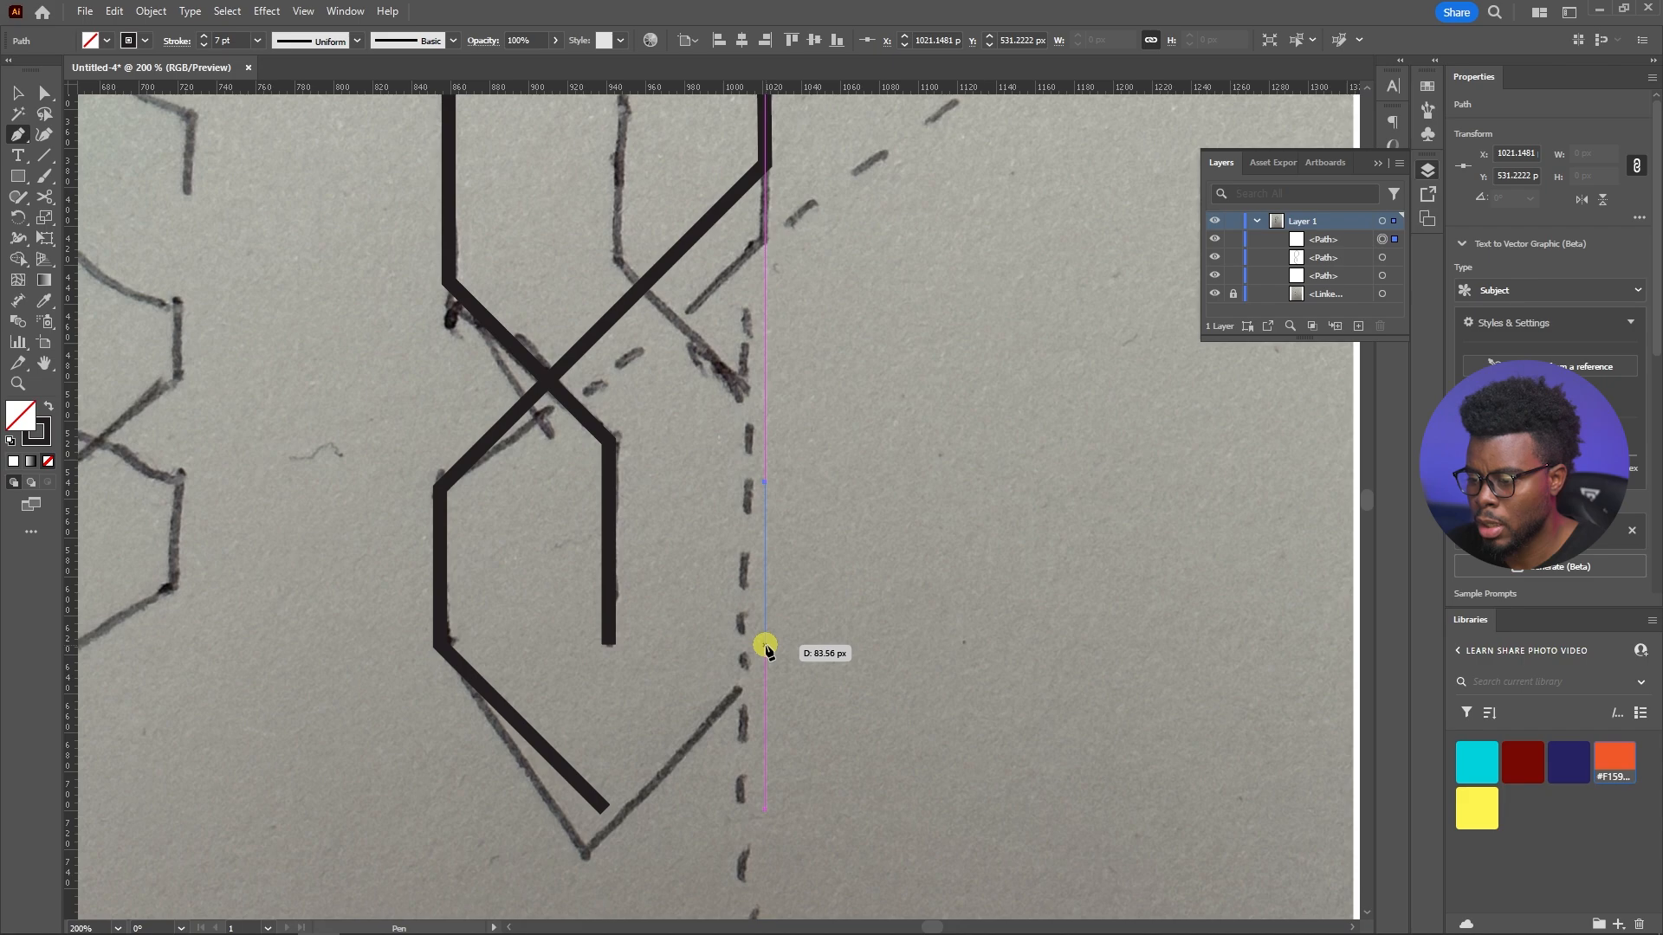
pyautogui.click(764, 610)
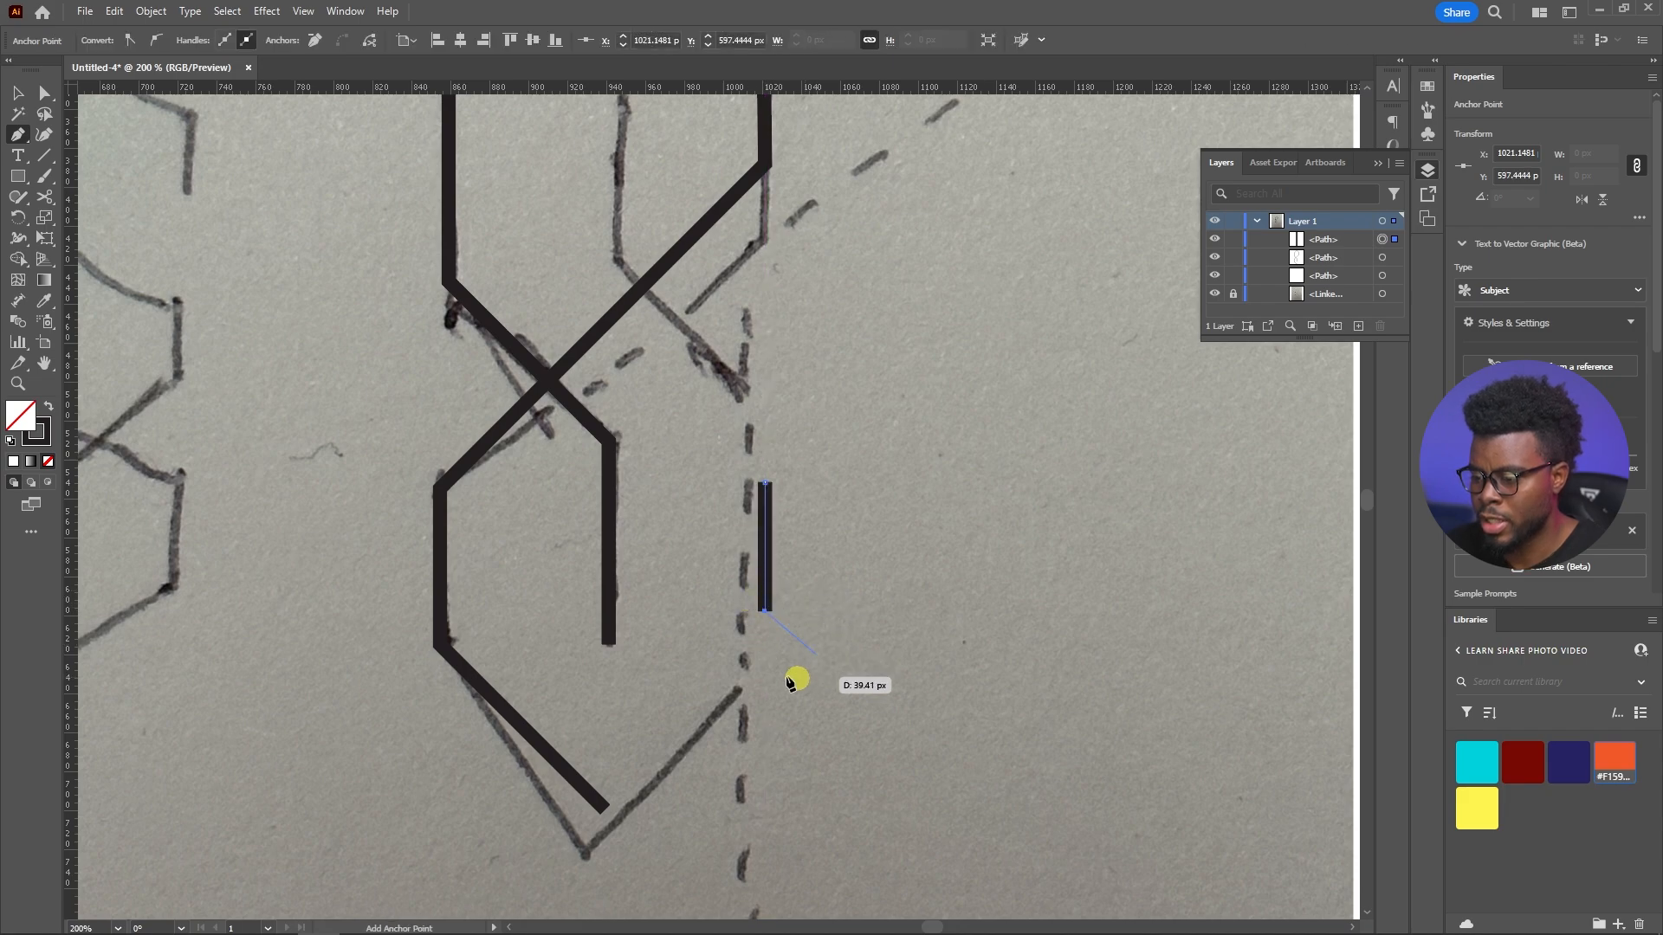
pyautogui.press('Escape')
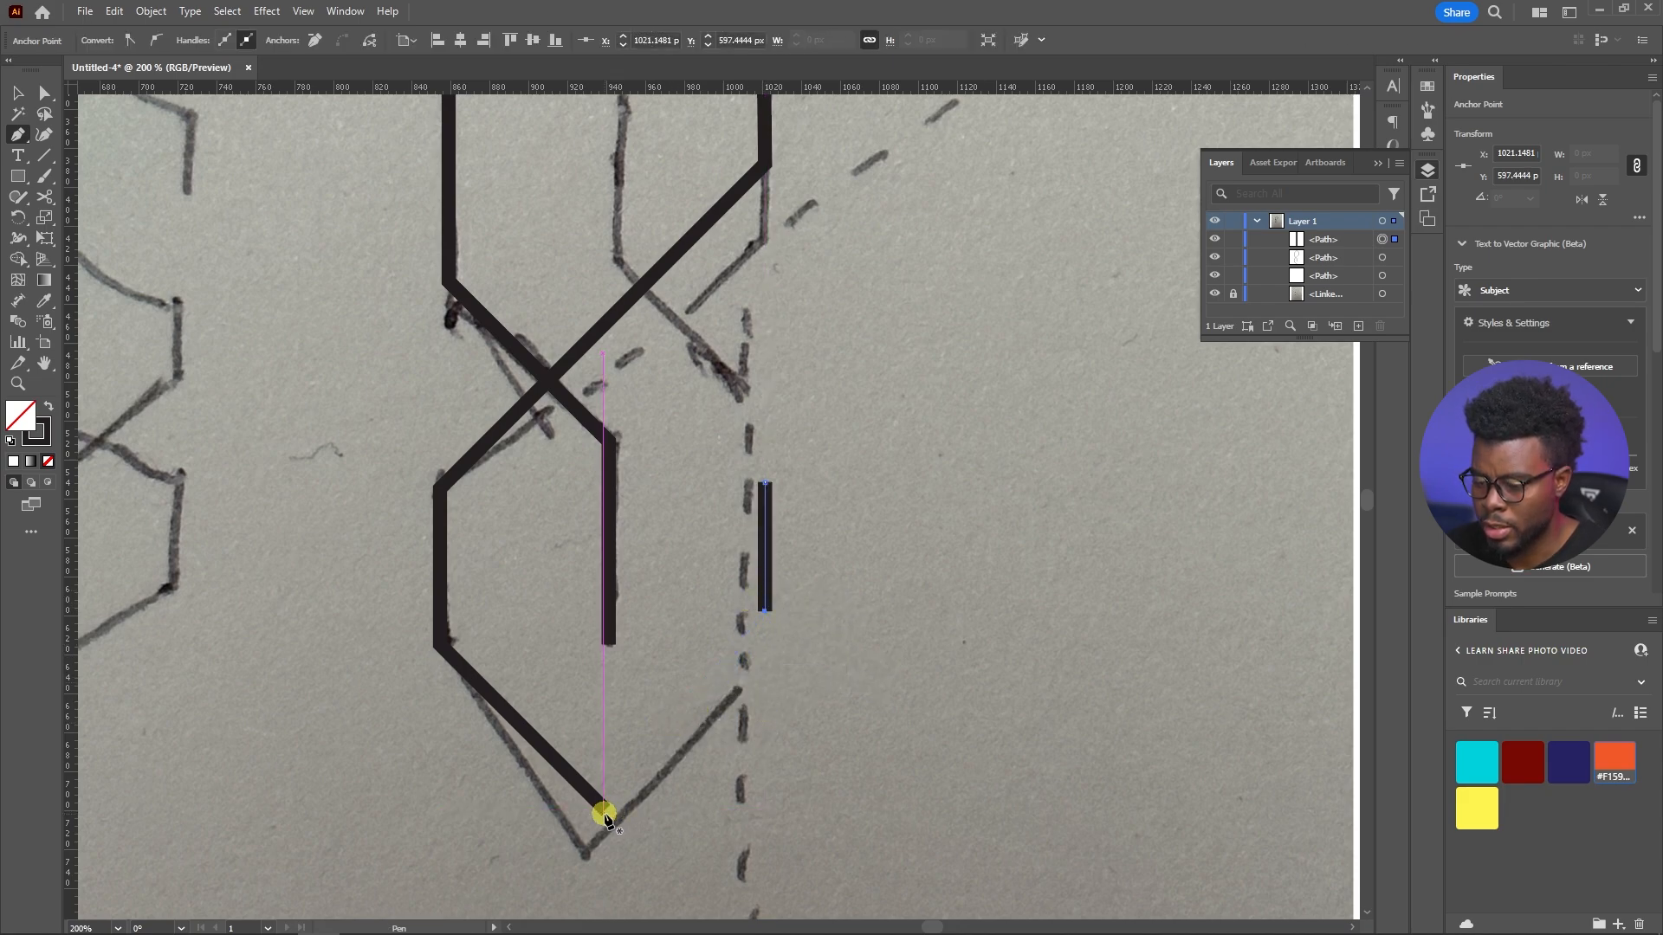
# Extend the traced path from its bottom vertex diagonally up to about X 1022, Y 617 px, beneath the short vertical line
pyautogui.scroll(2, 633, 824)
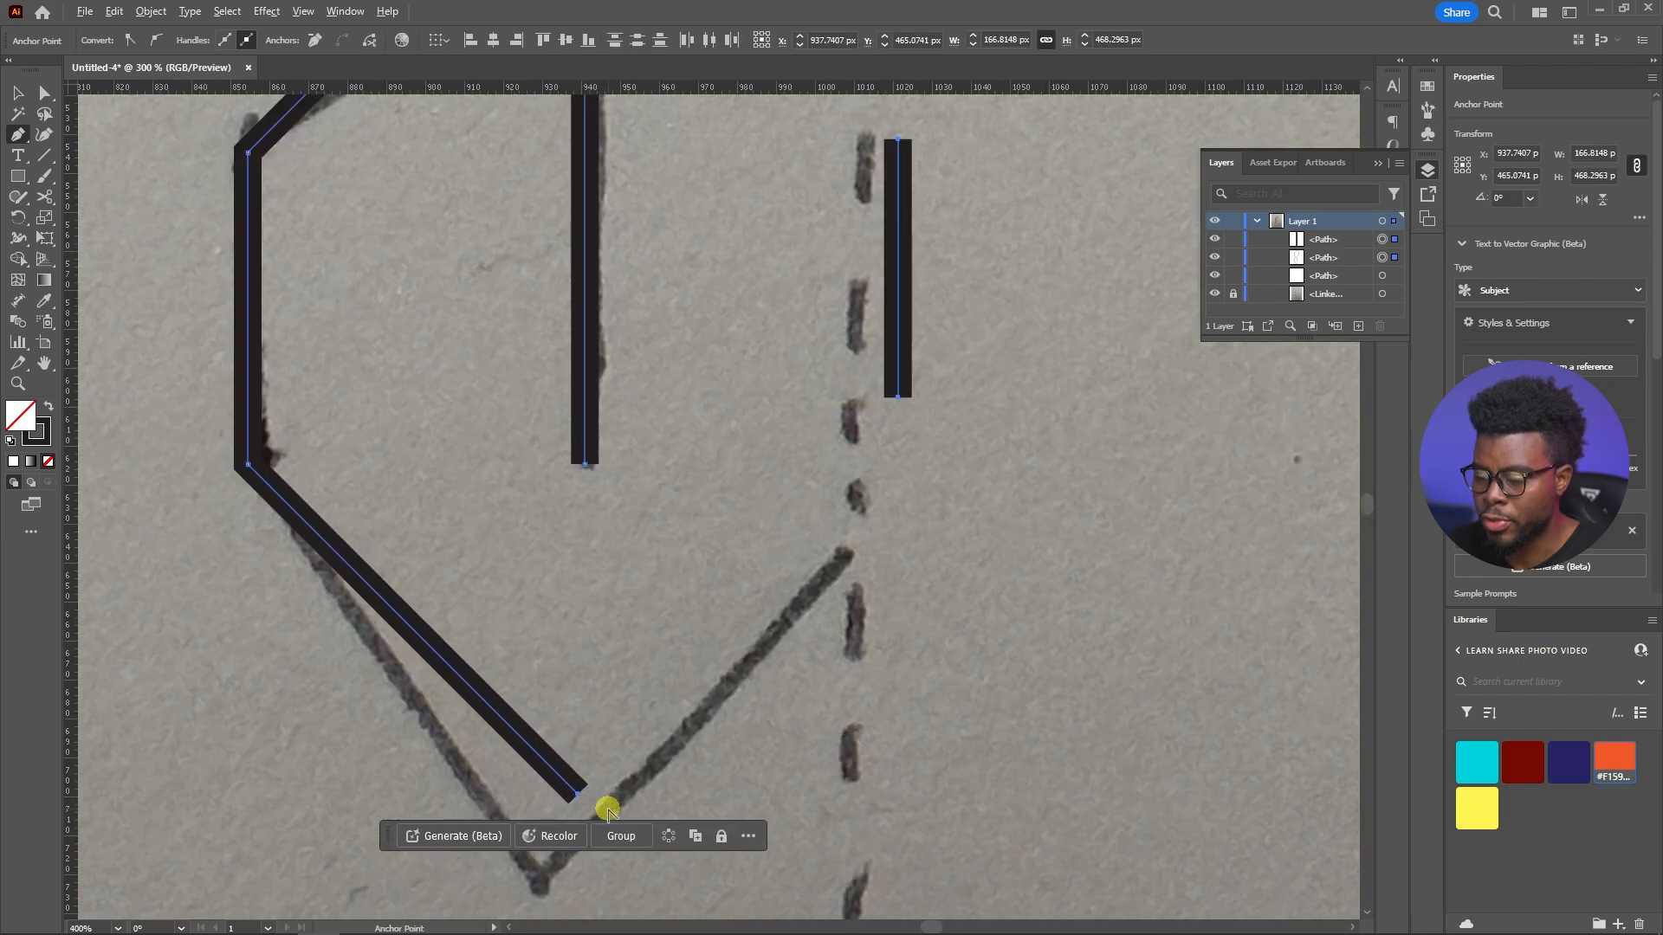
pyautogui.click(577, 792)
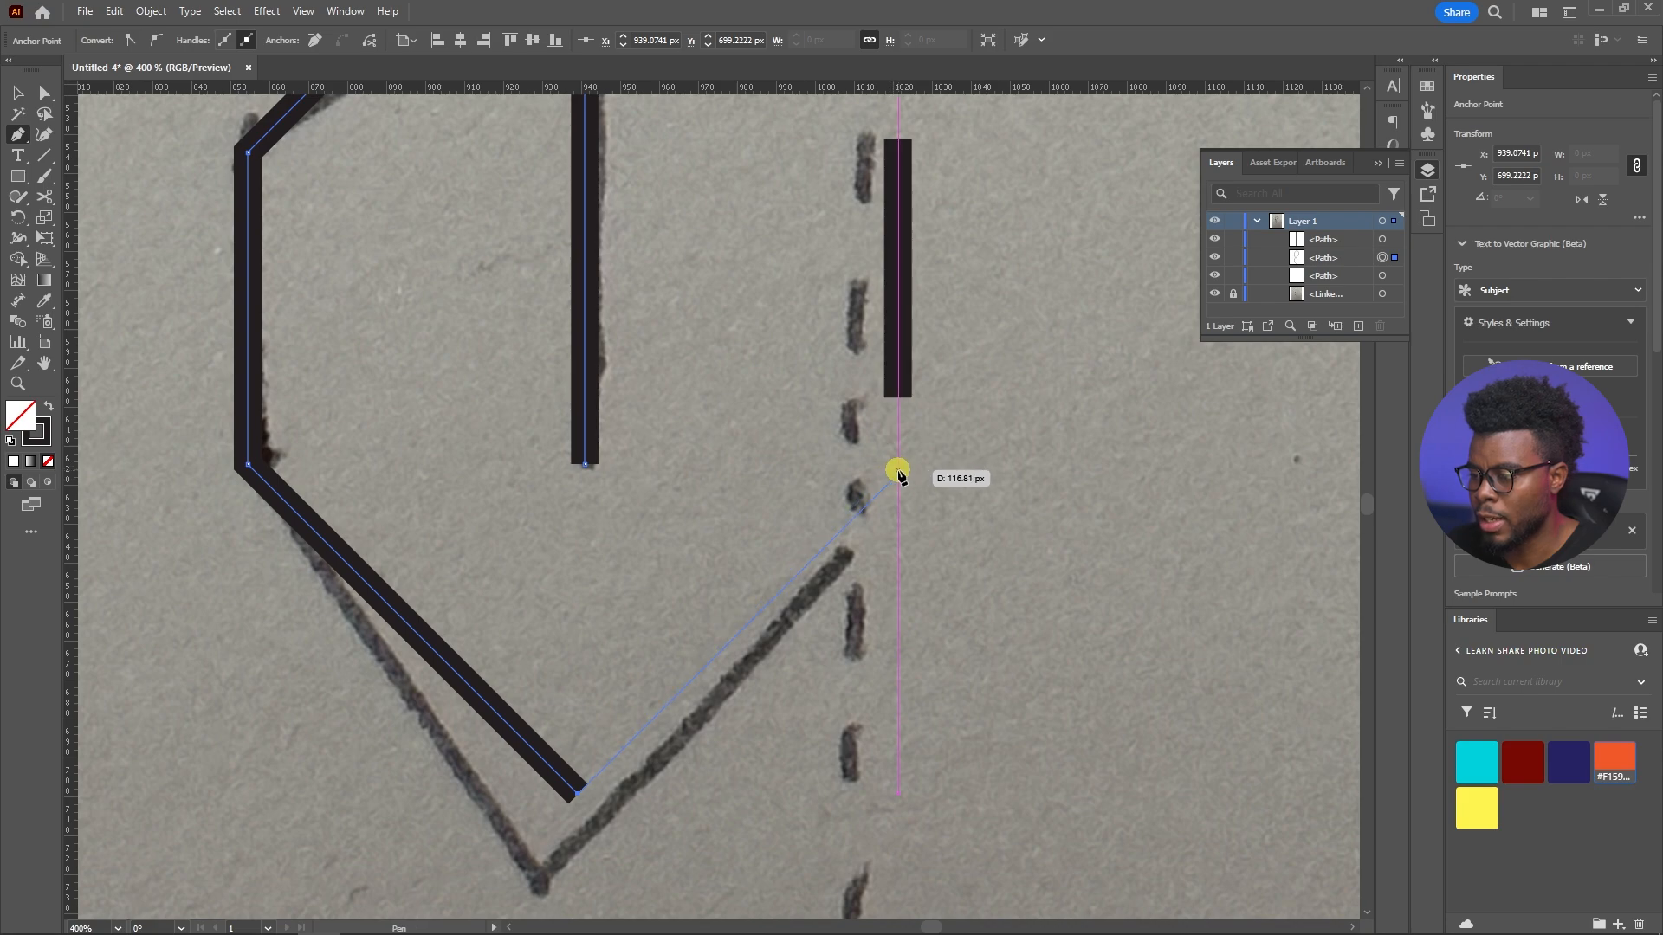
pyautogui.click(899, 471)
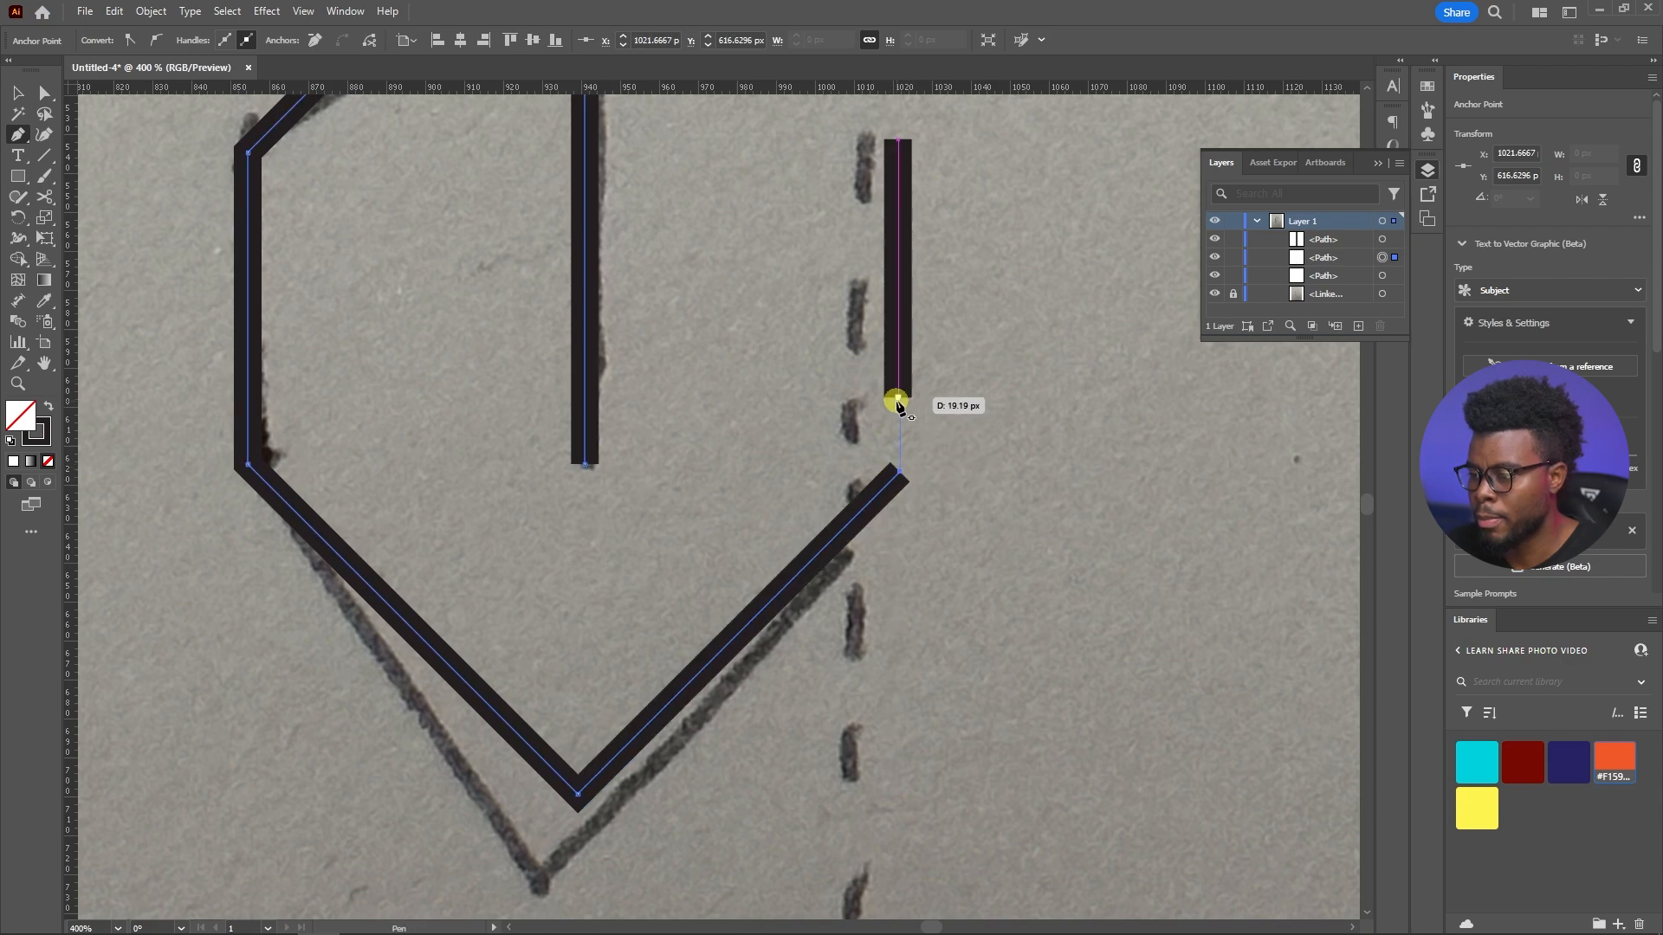
# Try to connect the new diagonal's end to the short vertical line with a Pen tool segment
pyautogui.click(897, 399)
pyautogui.press('v')
pyautogui.scroll(-2, 881, 408)
pyautogui.hotkey('ctrl', 'z')
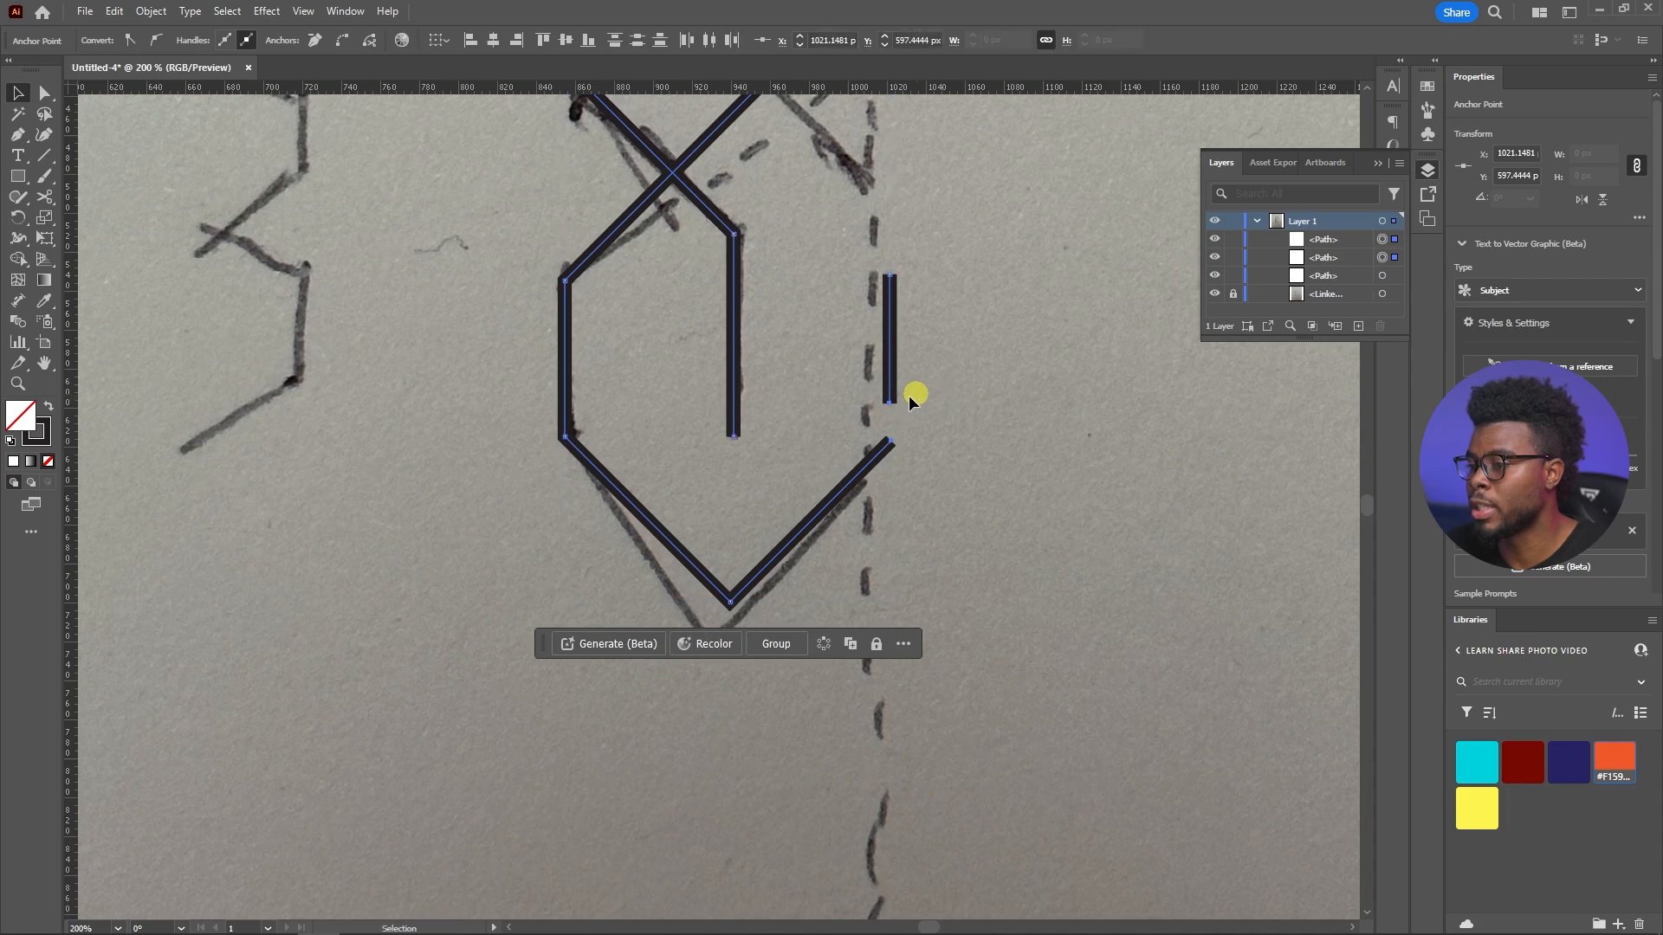
# Try to join the traced path's open diagonal end to the lower end of the short vertical line
pyautogui.scroll(5, 906, 405)
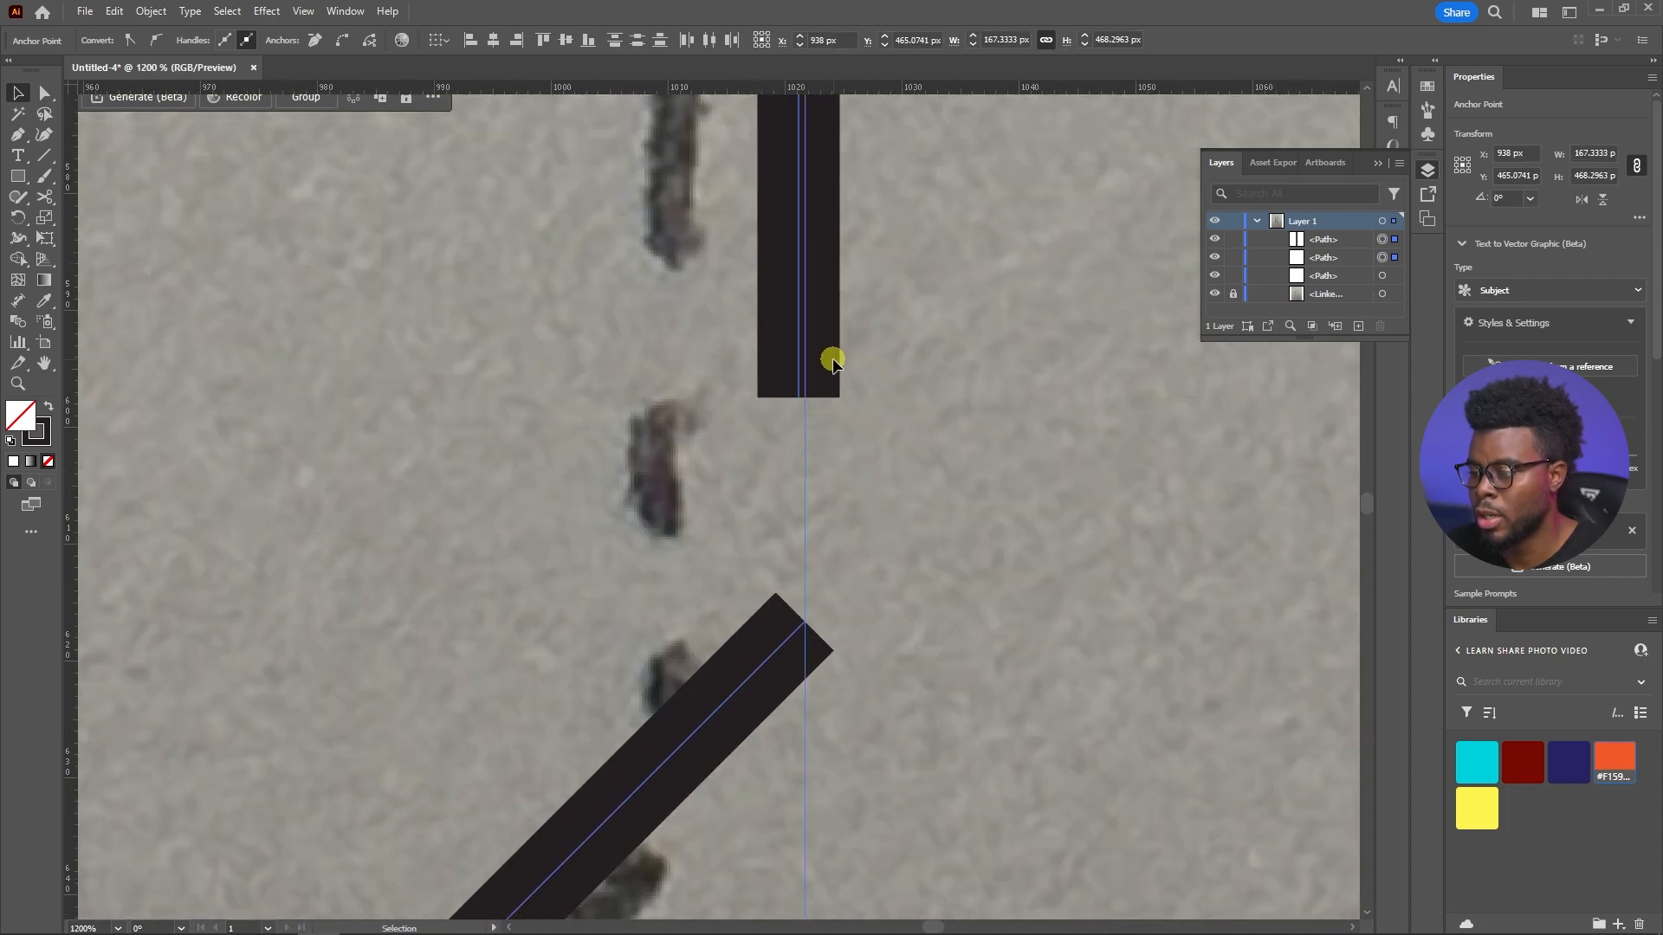
pyautogui.click(690, 698)
pyautogui.rightClick(776, 638)
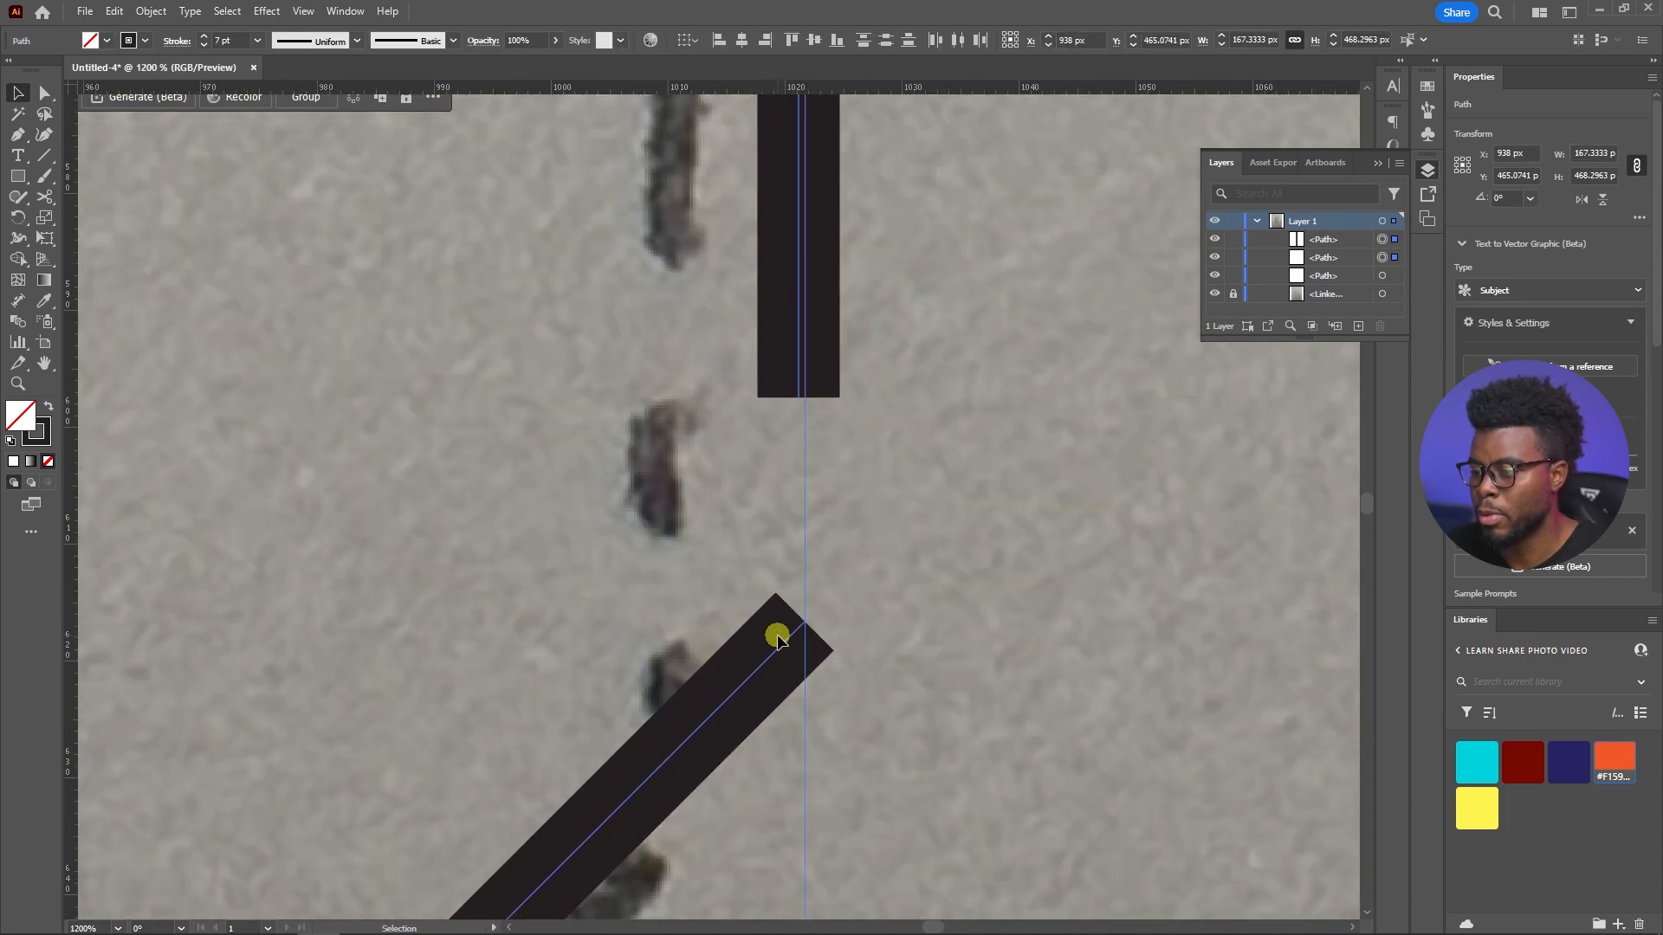
pyautogui.click(862, 340)
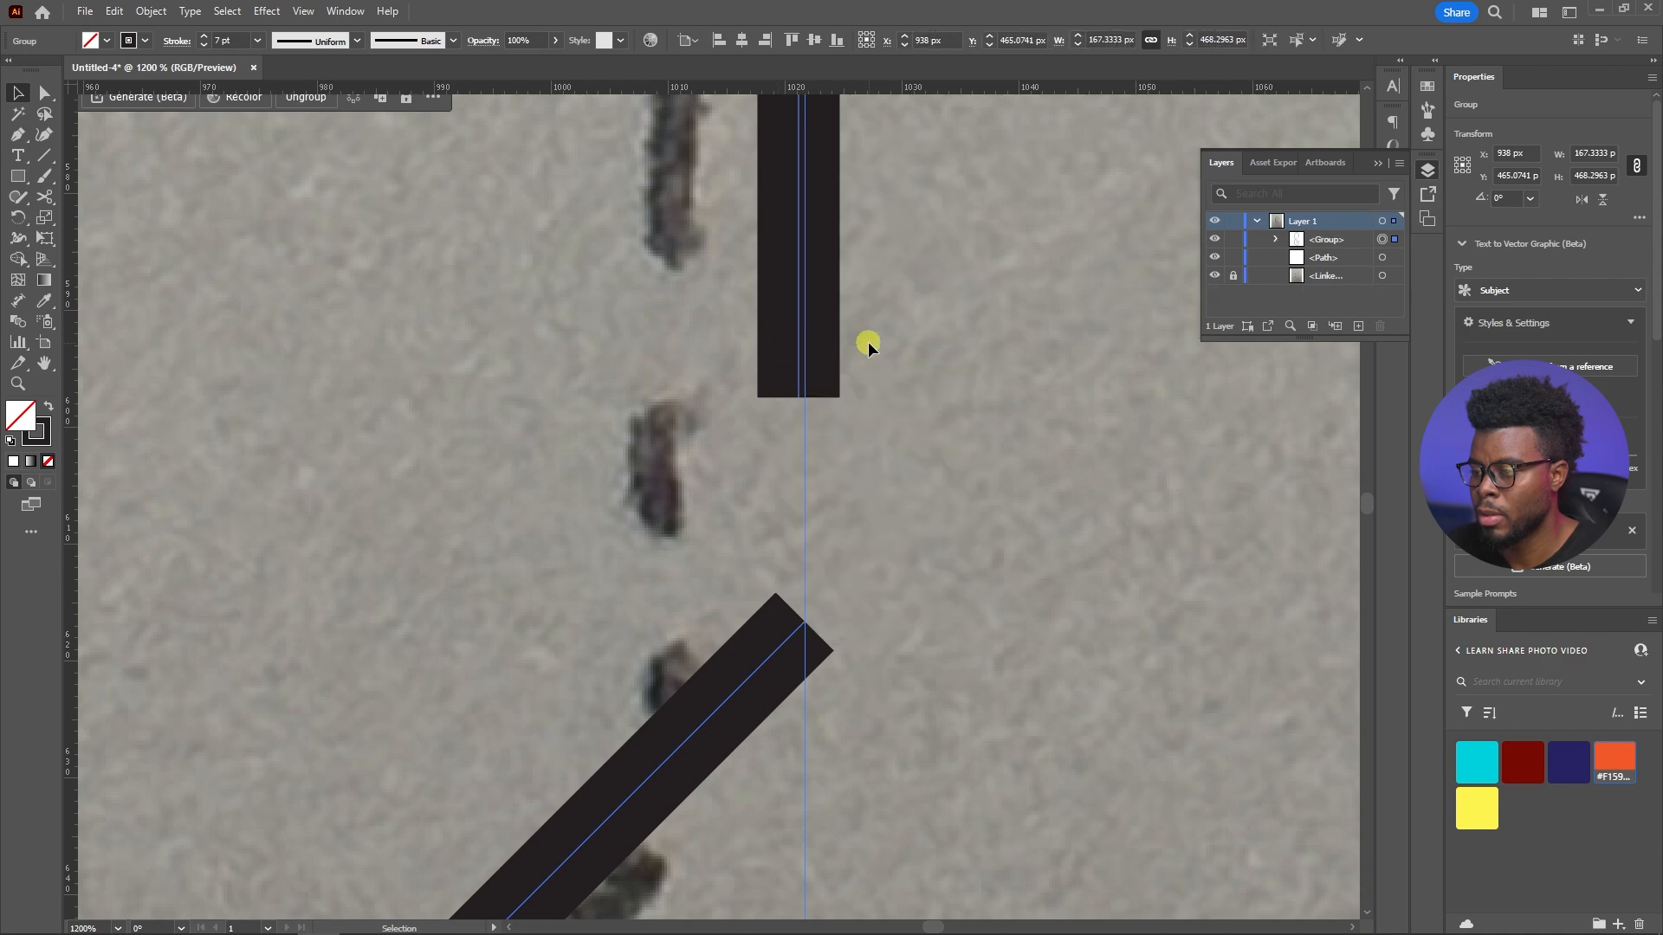
pyautogui.hotkey('ctrl', 'z')
pyautogui.rightClick(827, 329)
pyautogui.click(875, 557)
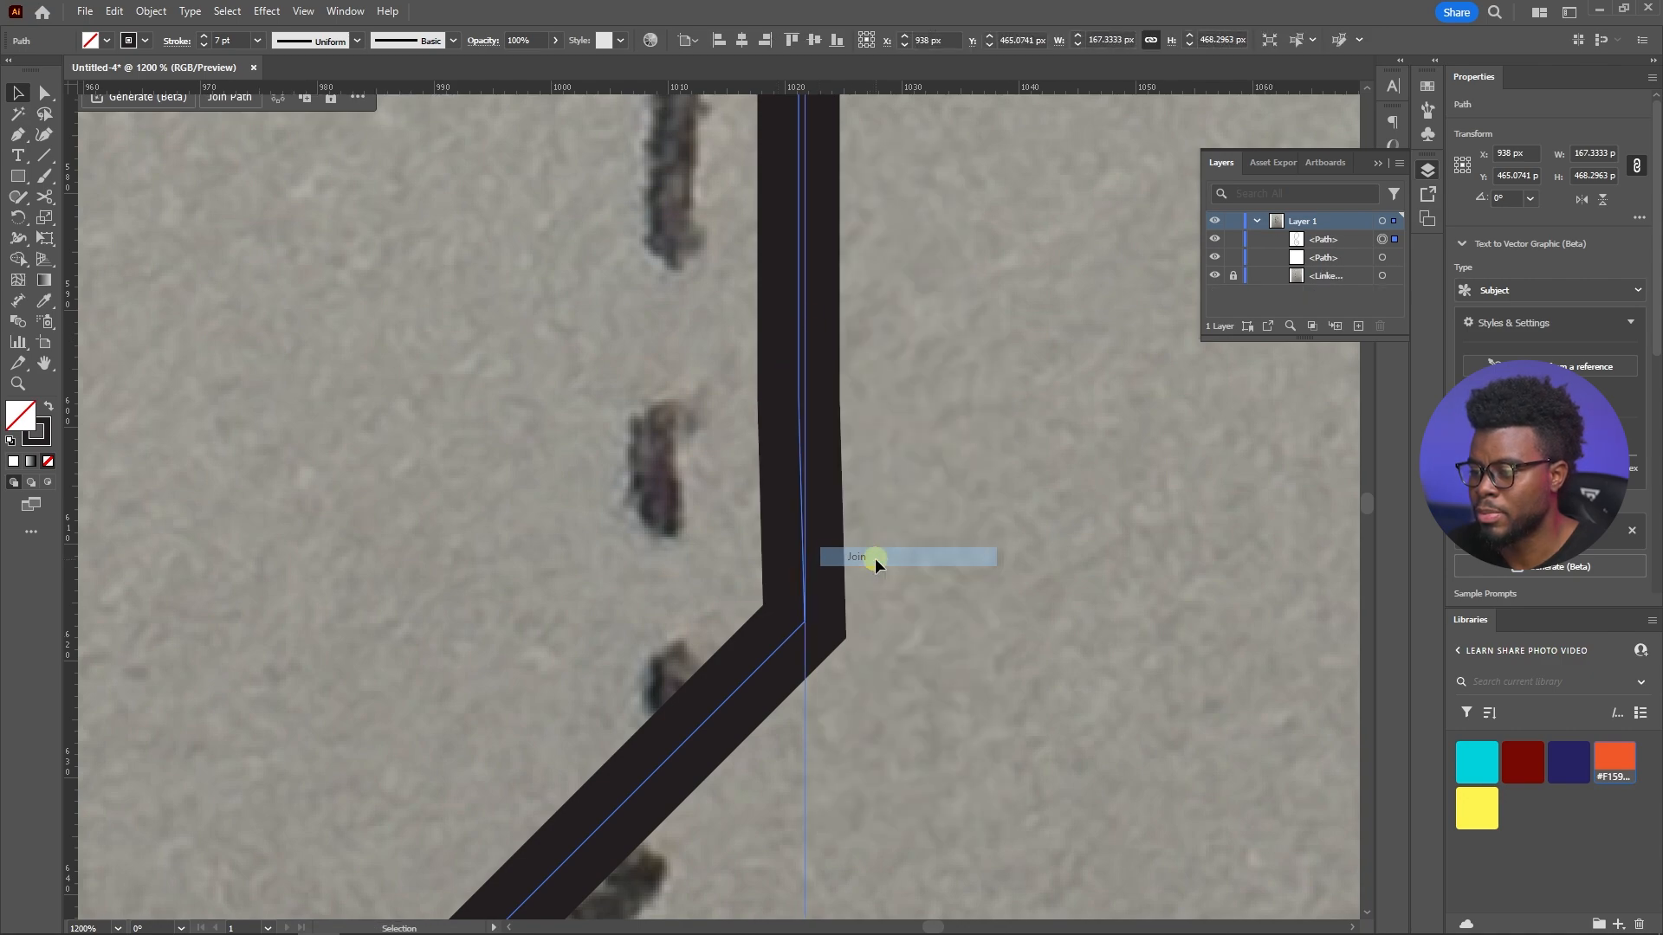
pyautogui.scroll(-3, 877, 440)
pyautogui.press('a')
pyautogui.scroll(4, 824, 501)
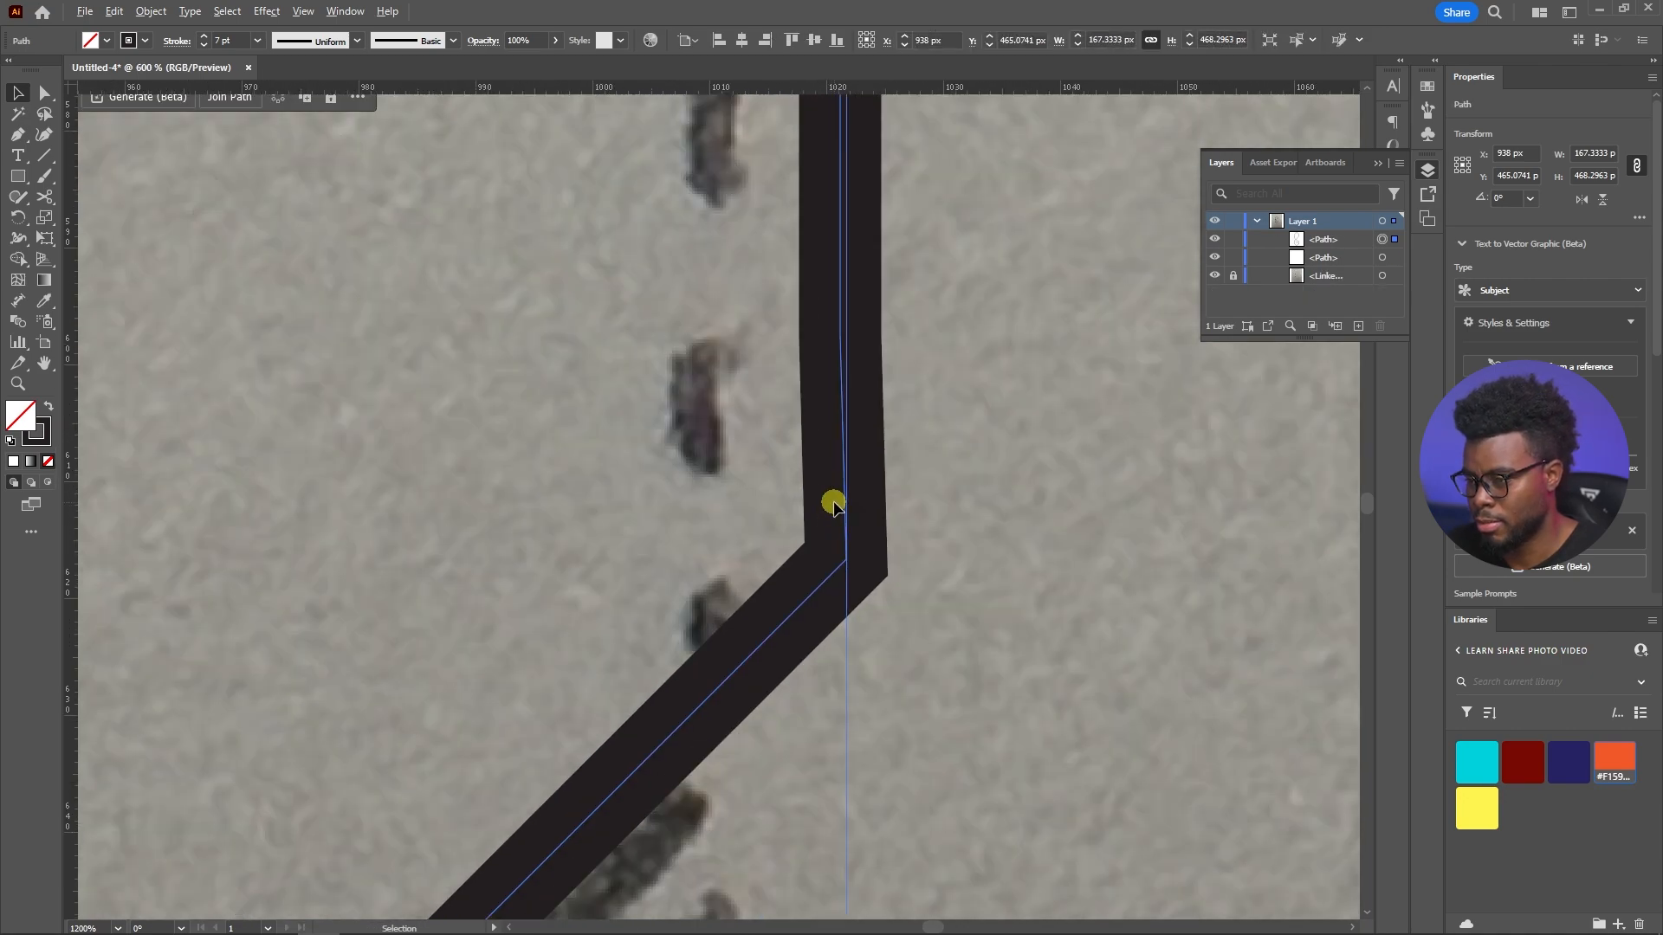
pyautogui.hotkey('ctrl', 'z')
# Move the diagonal's end anchor to about X 1021, Y 617 px and join the path to the short vertical line
pyautogui.press('c')
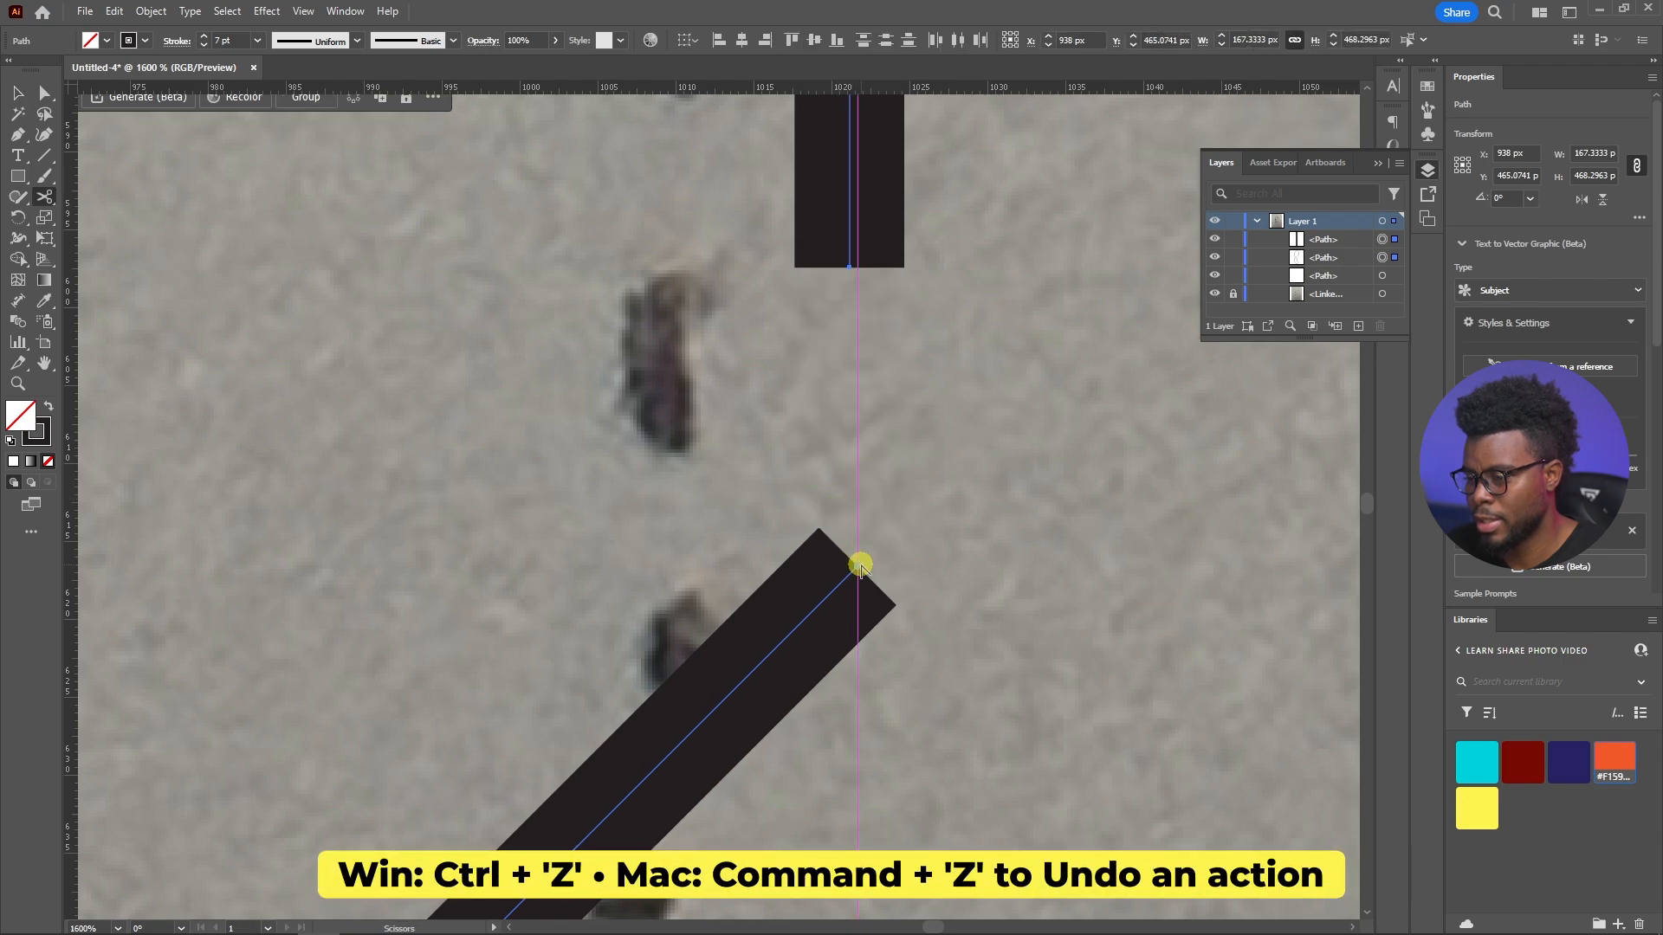
pyautogui.moveTo(856, 568); pyautogui.dragTo(849, 573)
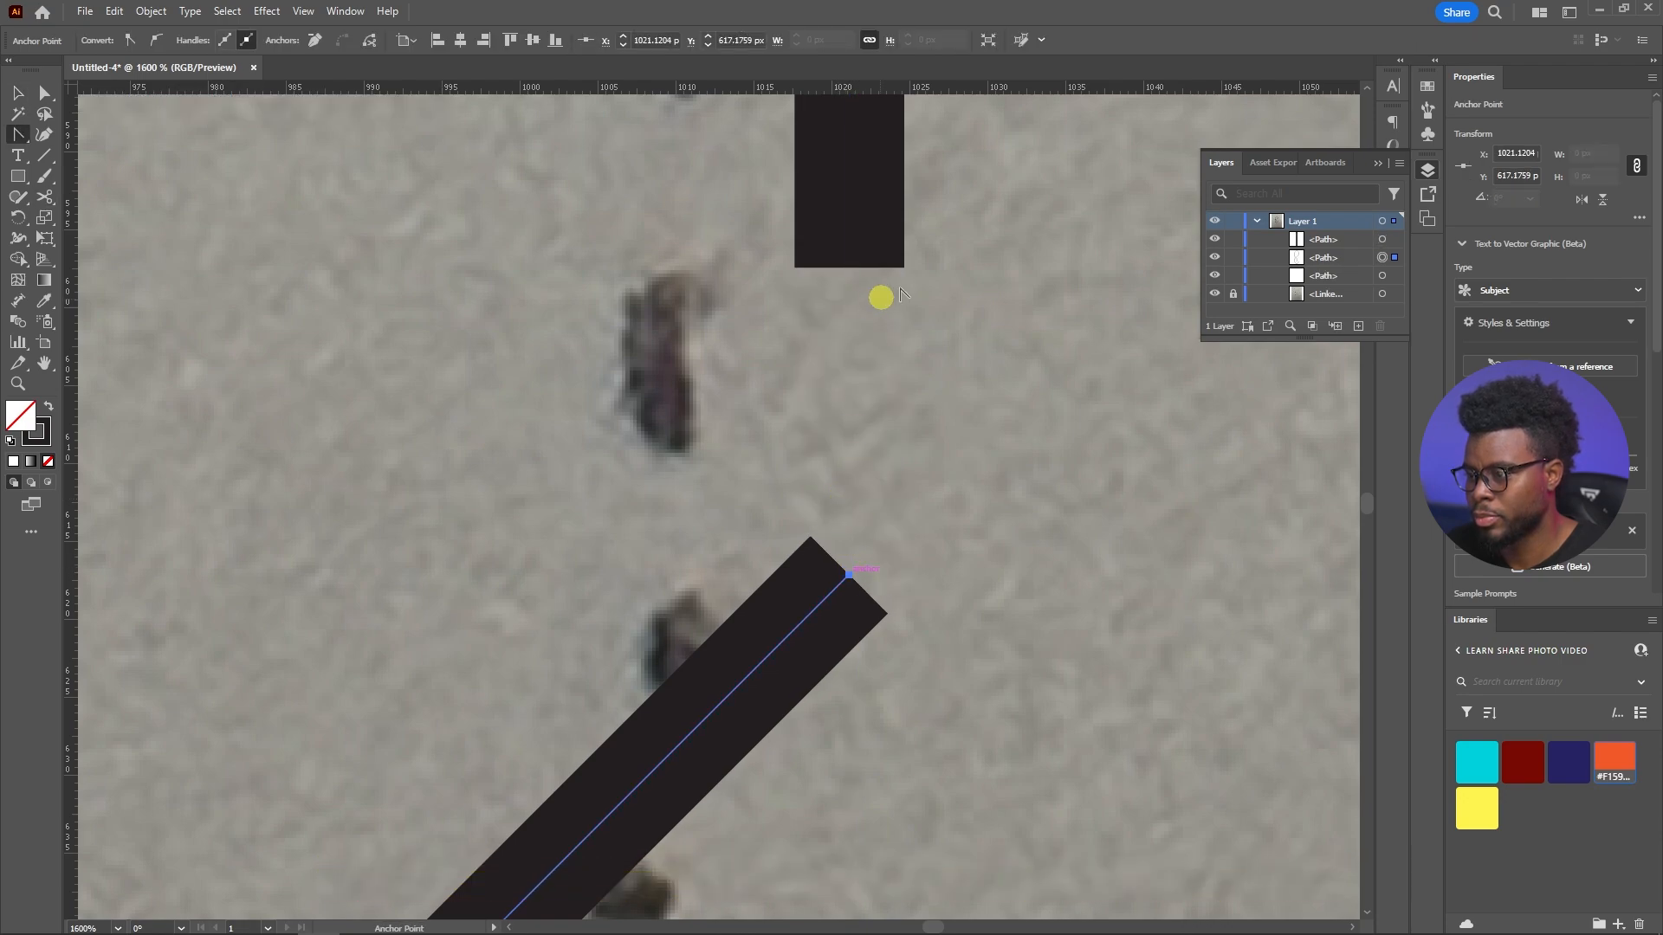
pyautogui.press('v')
pyautogui.scroll(-3, 915, 268)
pyautogui.click(817, 465)
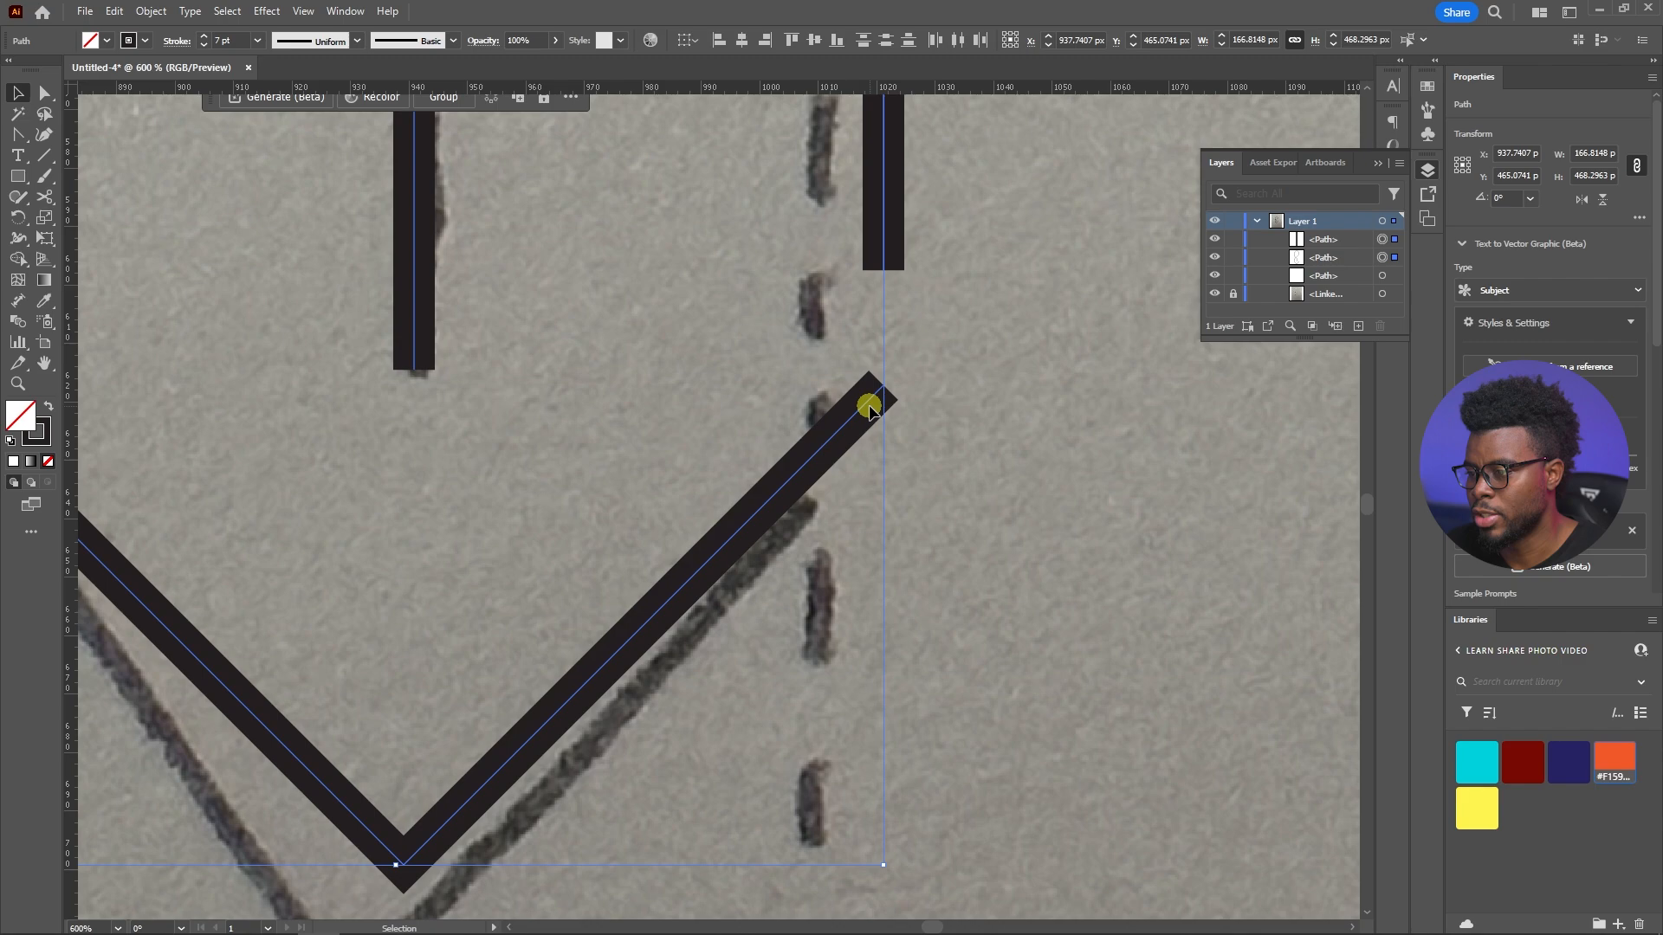
pyautogui.rightClick(862, 396)
pyautogui.click(909, 634)
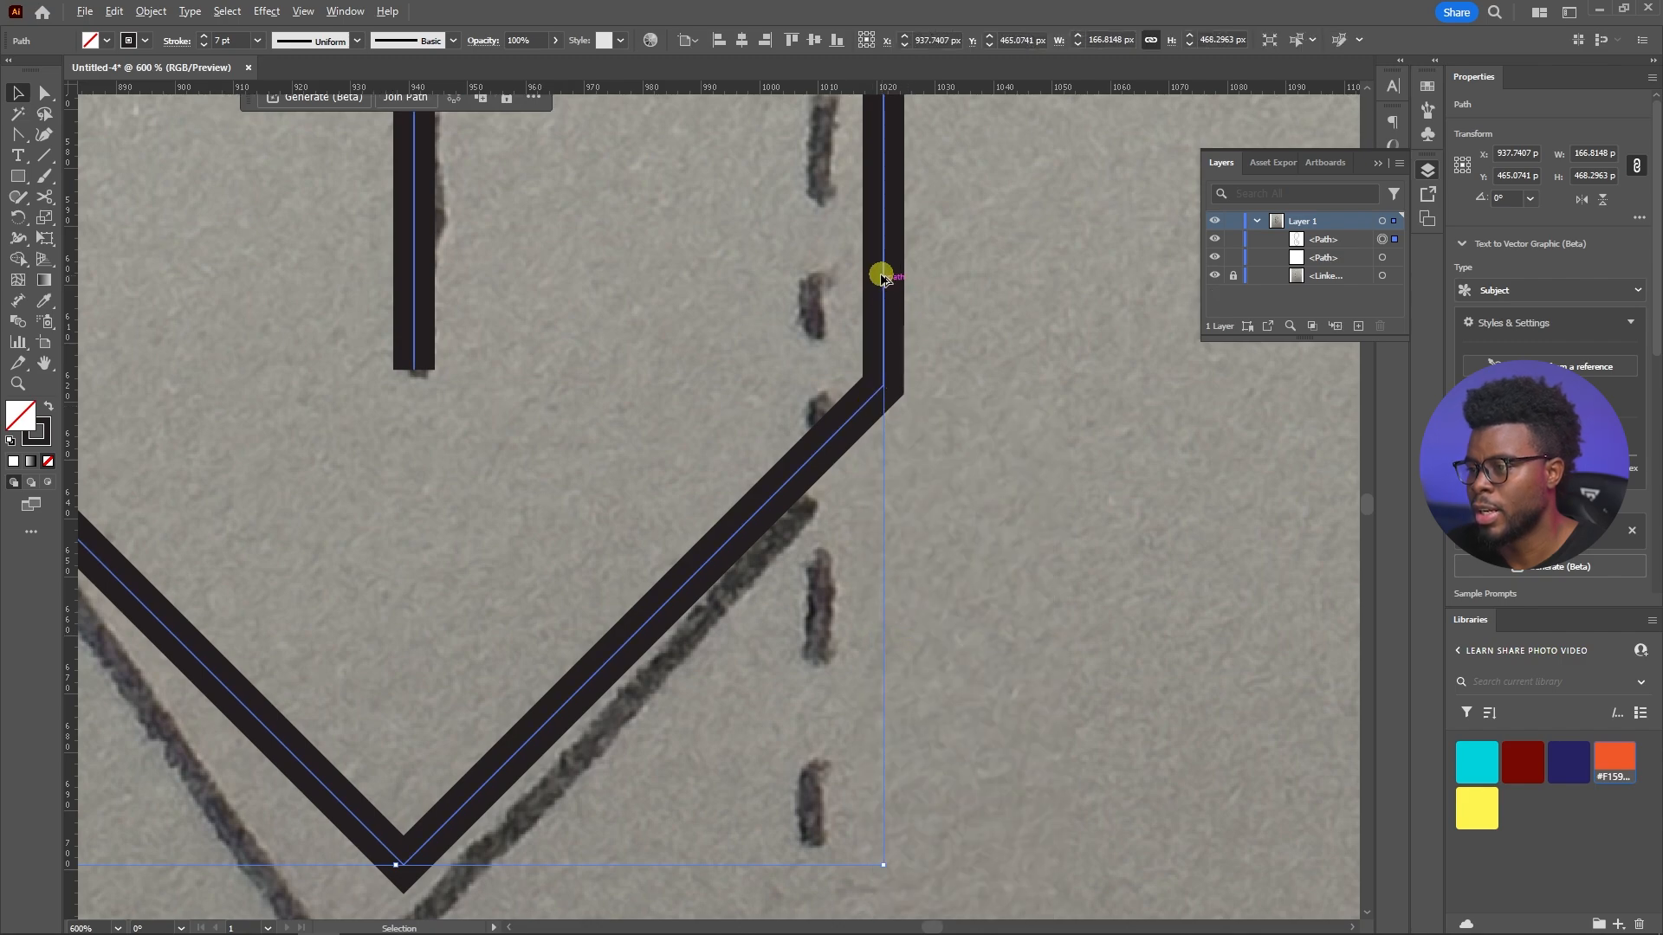
# Examine the crossing strokes and the open gap between the upper right corner and the short vertical line against the sketch
pyautogui.scroll(-5, 881, 275)
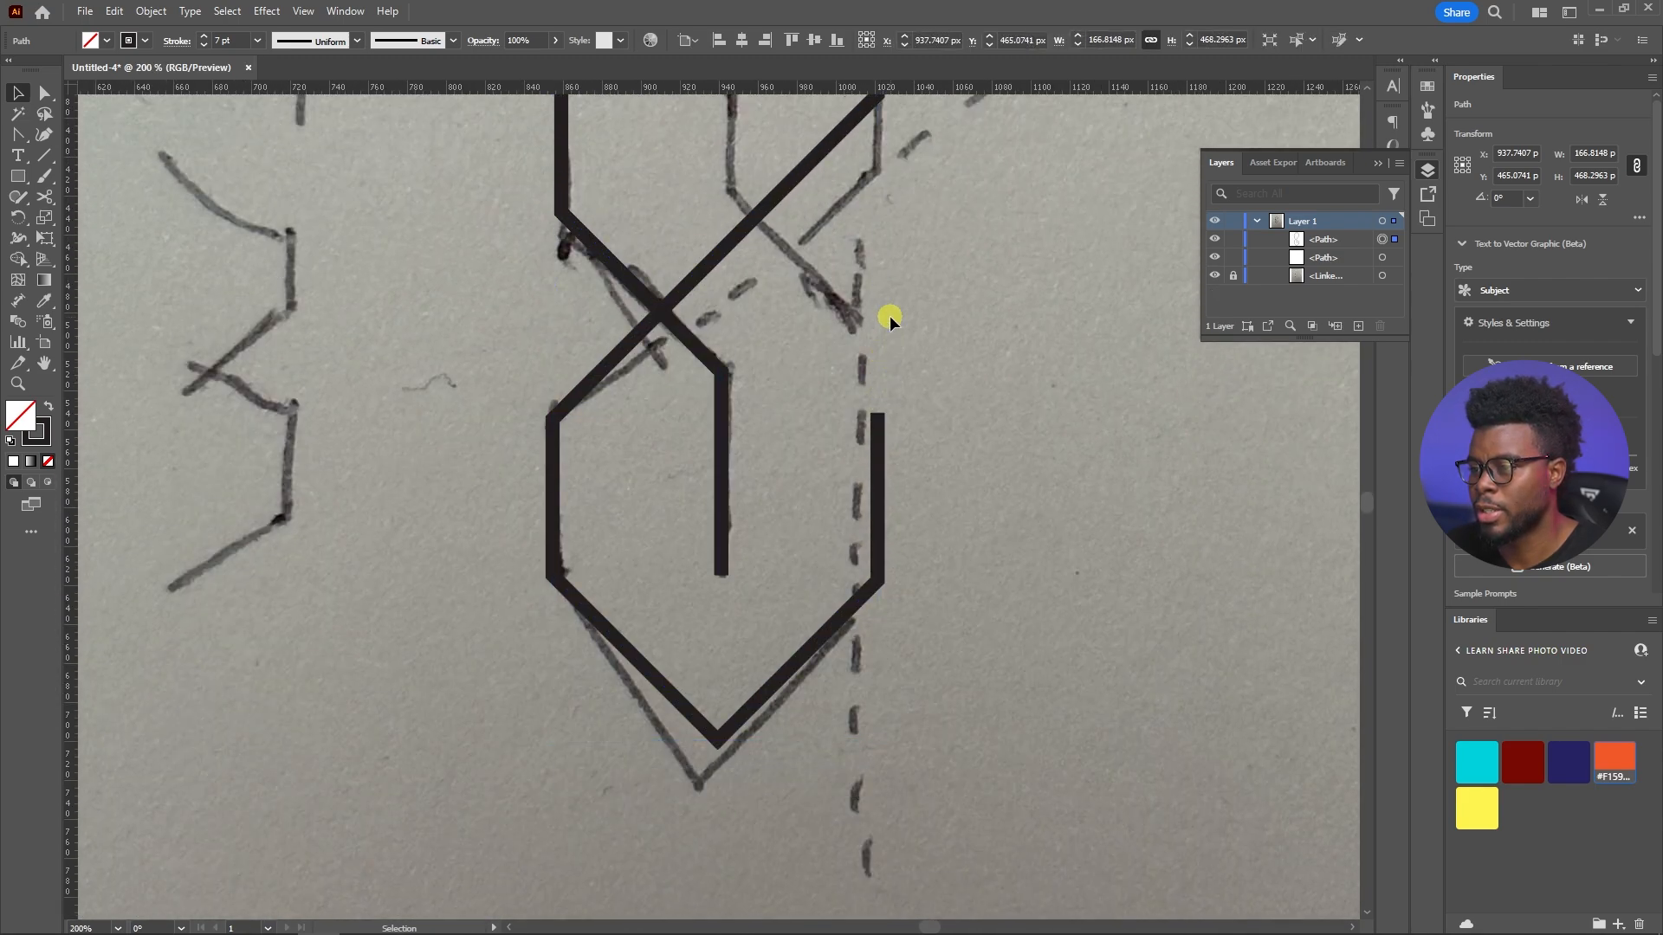
pyautogui.scroll(2, 892, 319)
pyautogui.scroll(2, 914, 327)
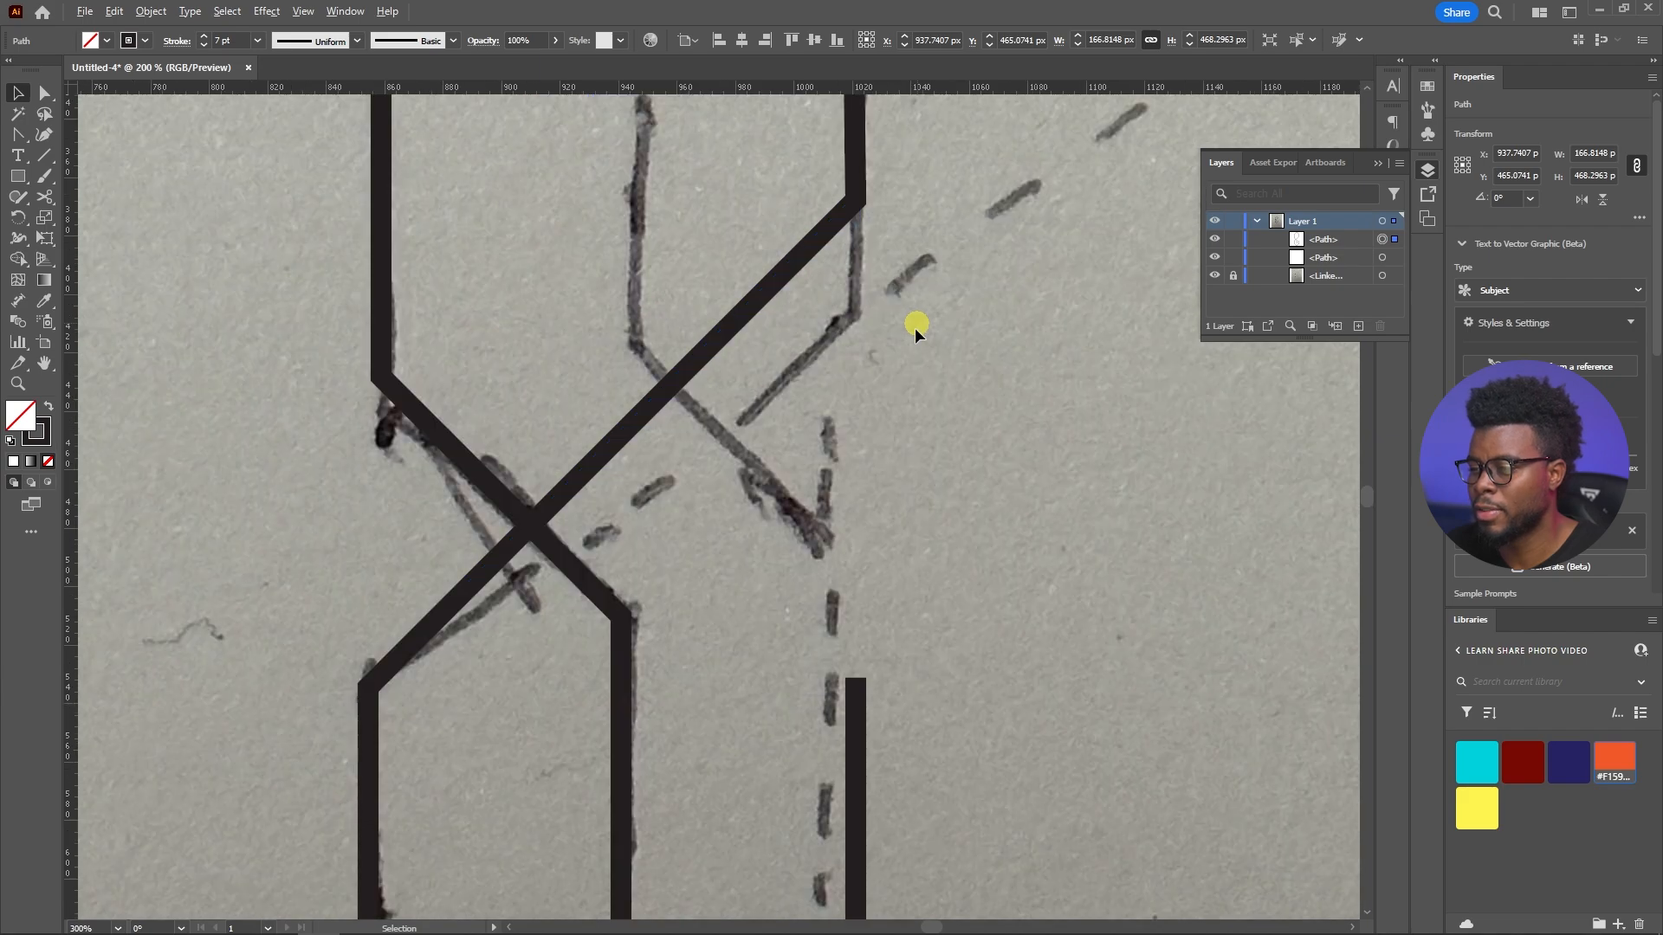
pyautogui.scroll(-3, 915, 328)
pyautogui.scroll(2, 880, 342)
pyautogui.scroll(2, 806, 557)
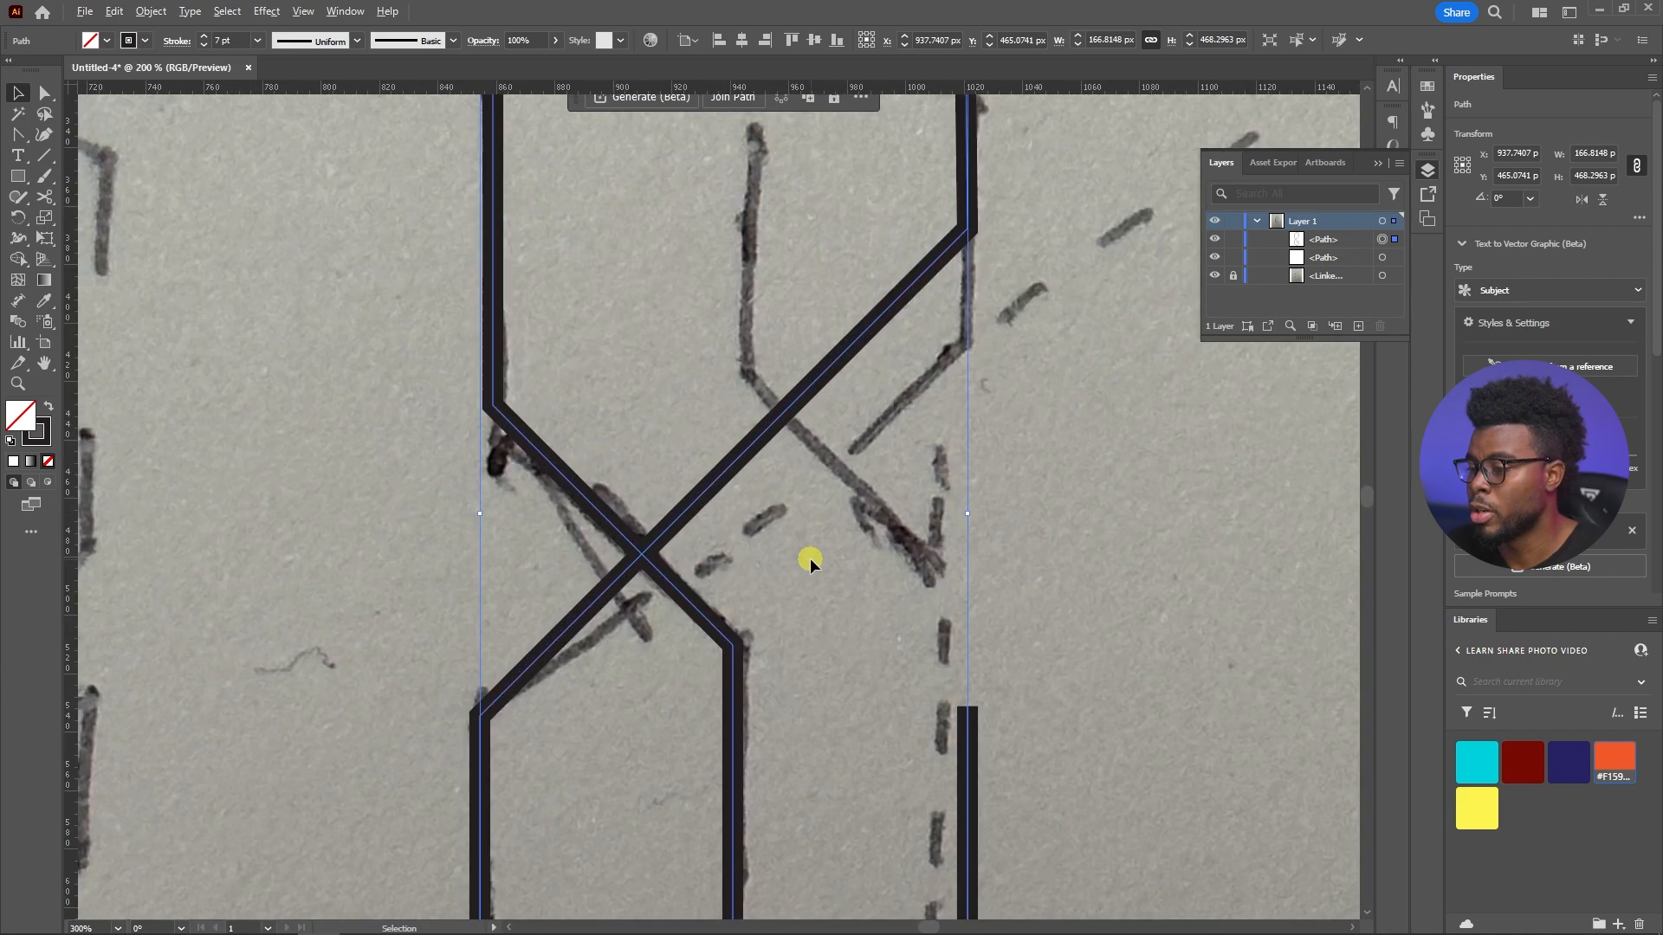
pyautogui.scroll(-2, 809, 563)
pyautogui.scroll(1, 807, 544)
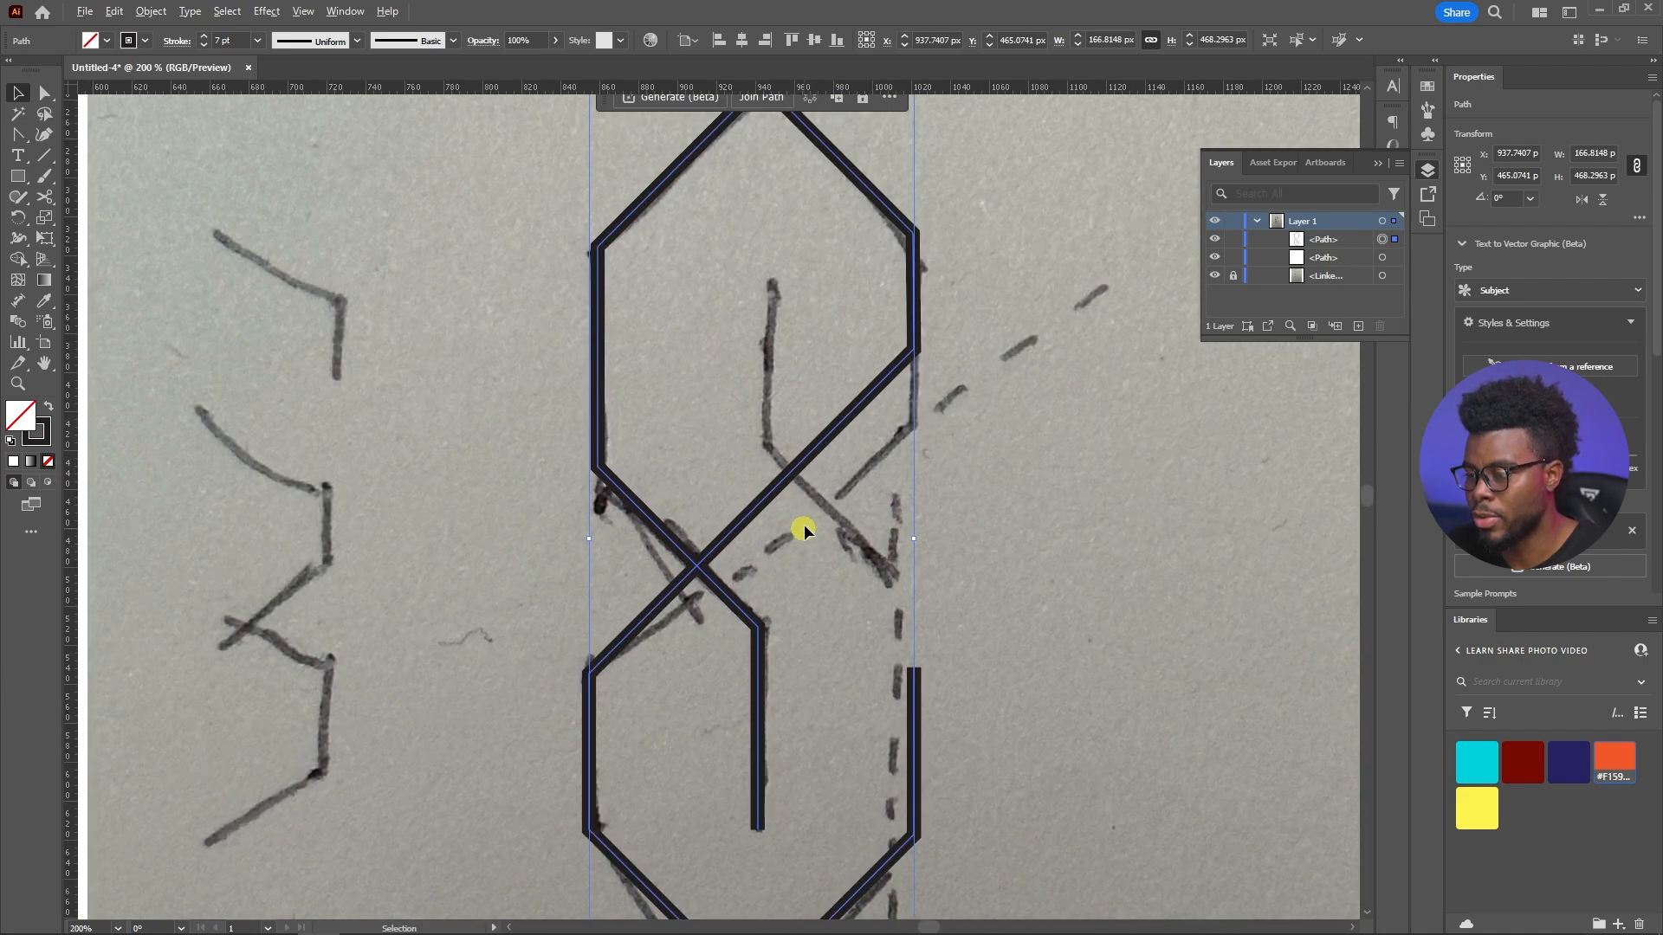
pyautogui.scroll(1, 854, 439)
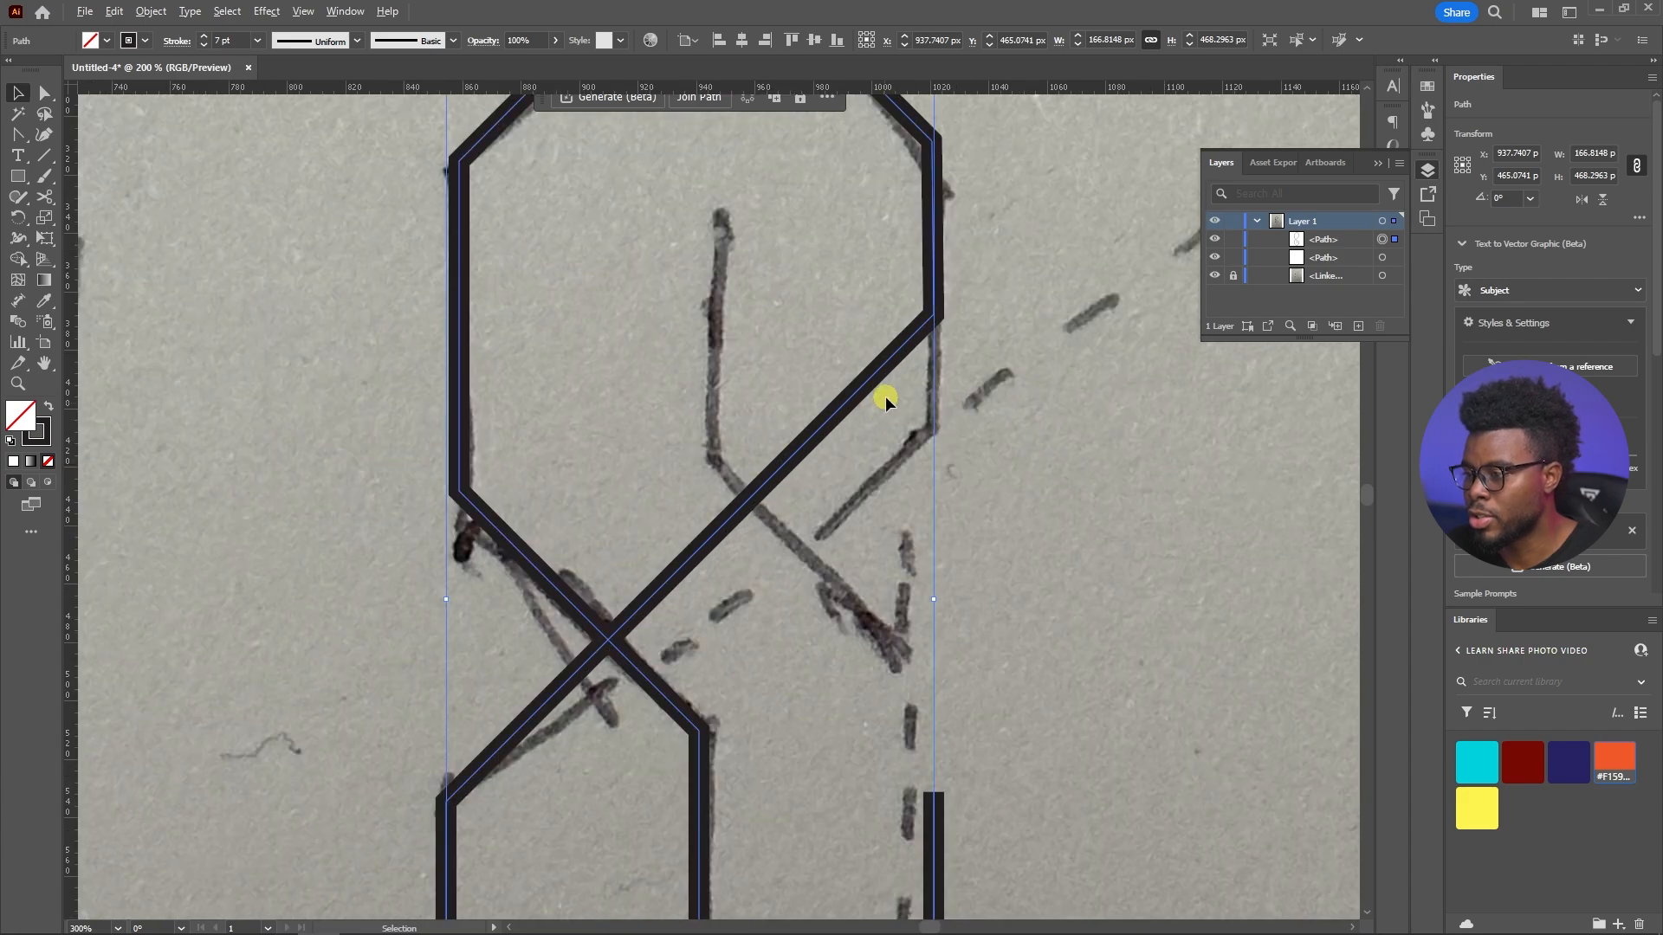
# Lower the crossing diagonal's upper right corner anchor to about Y 423 px and add a horizontal guide at Y 428 px
pyautogui.hotkey('shift', 'c')
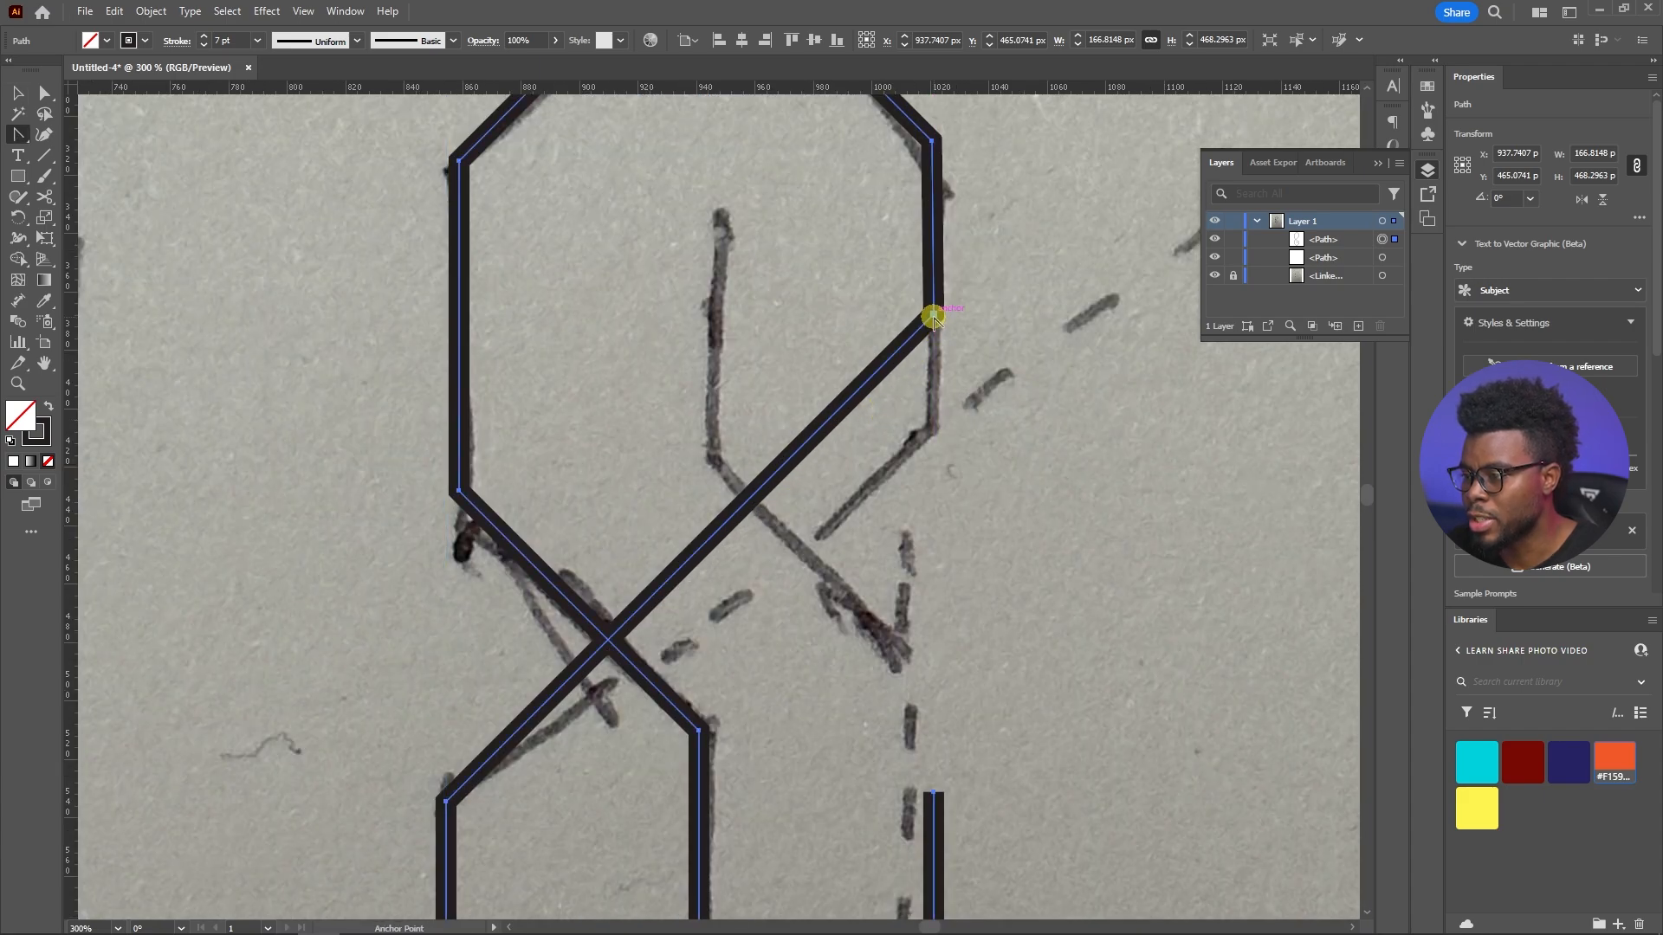
pyautogui.moveTo(933, 317); pyautogui.dragTo(926, 477)
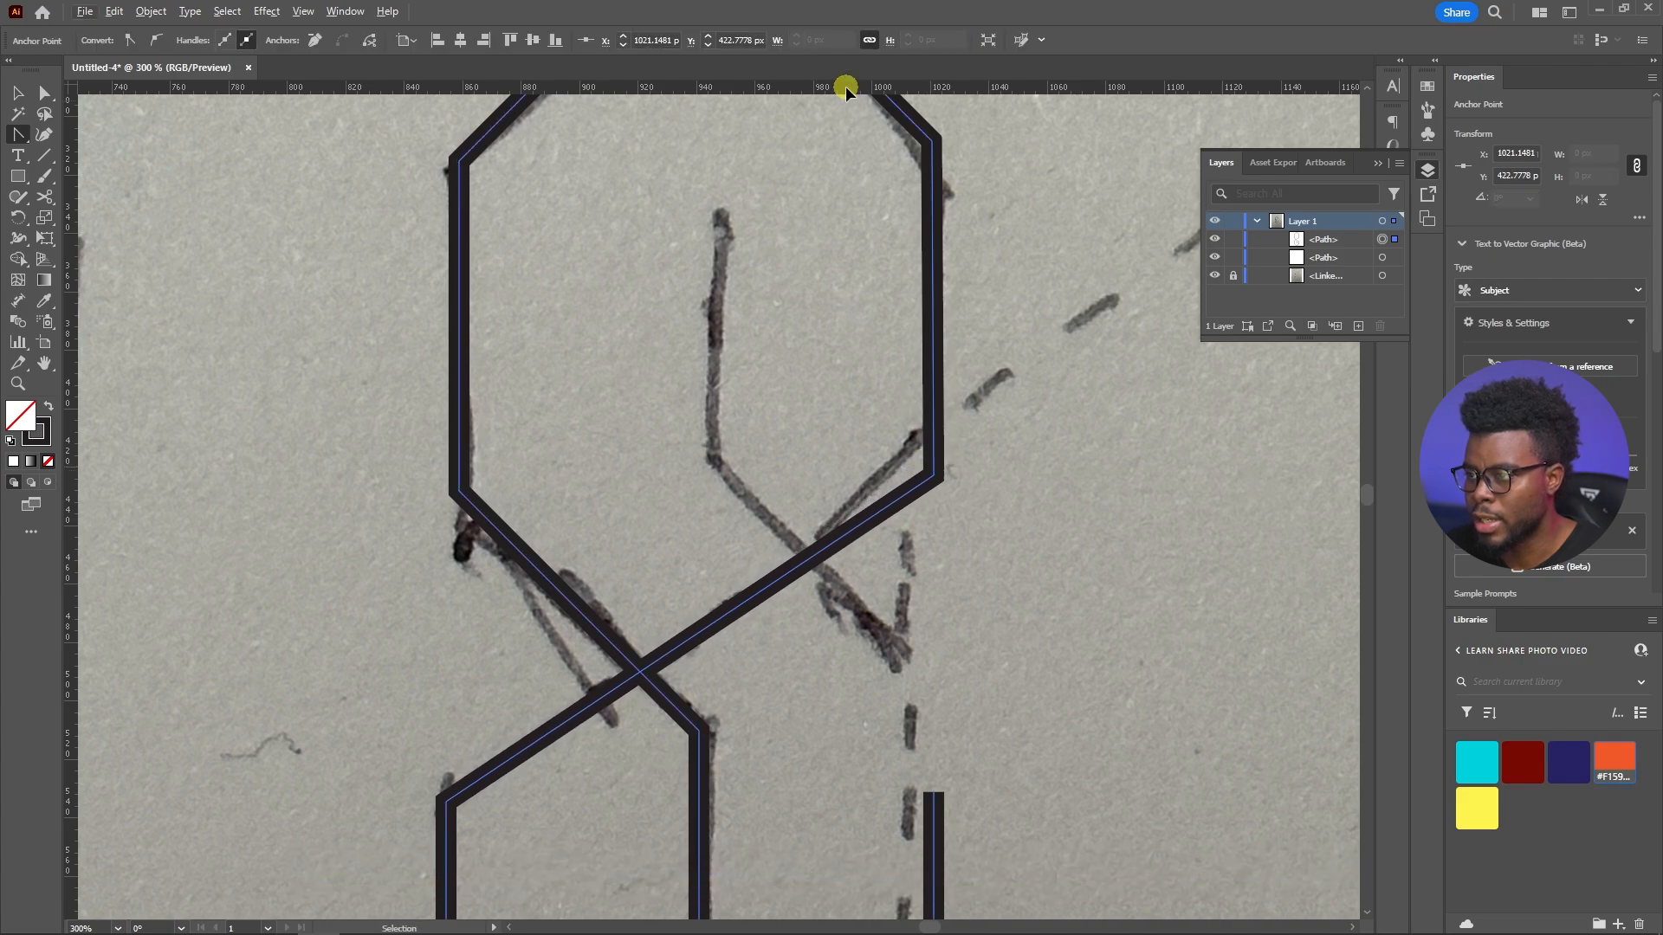
pyautogui.moveTo(846, 86); pyautogui.dragTo(814, 487)
pyautogui.scroll(1, 901, 511)
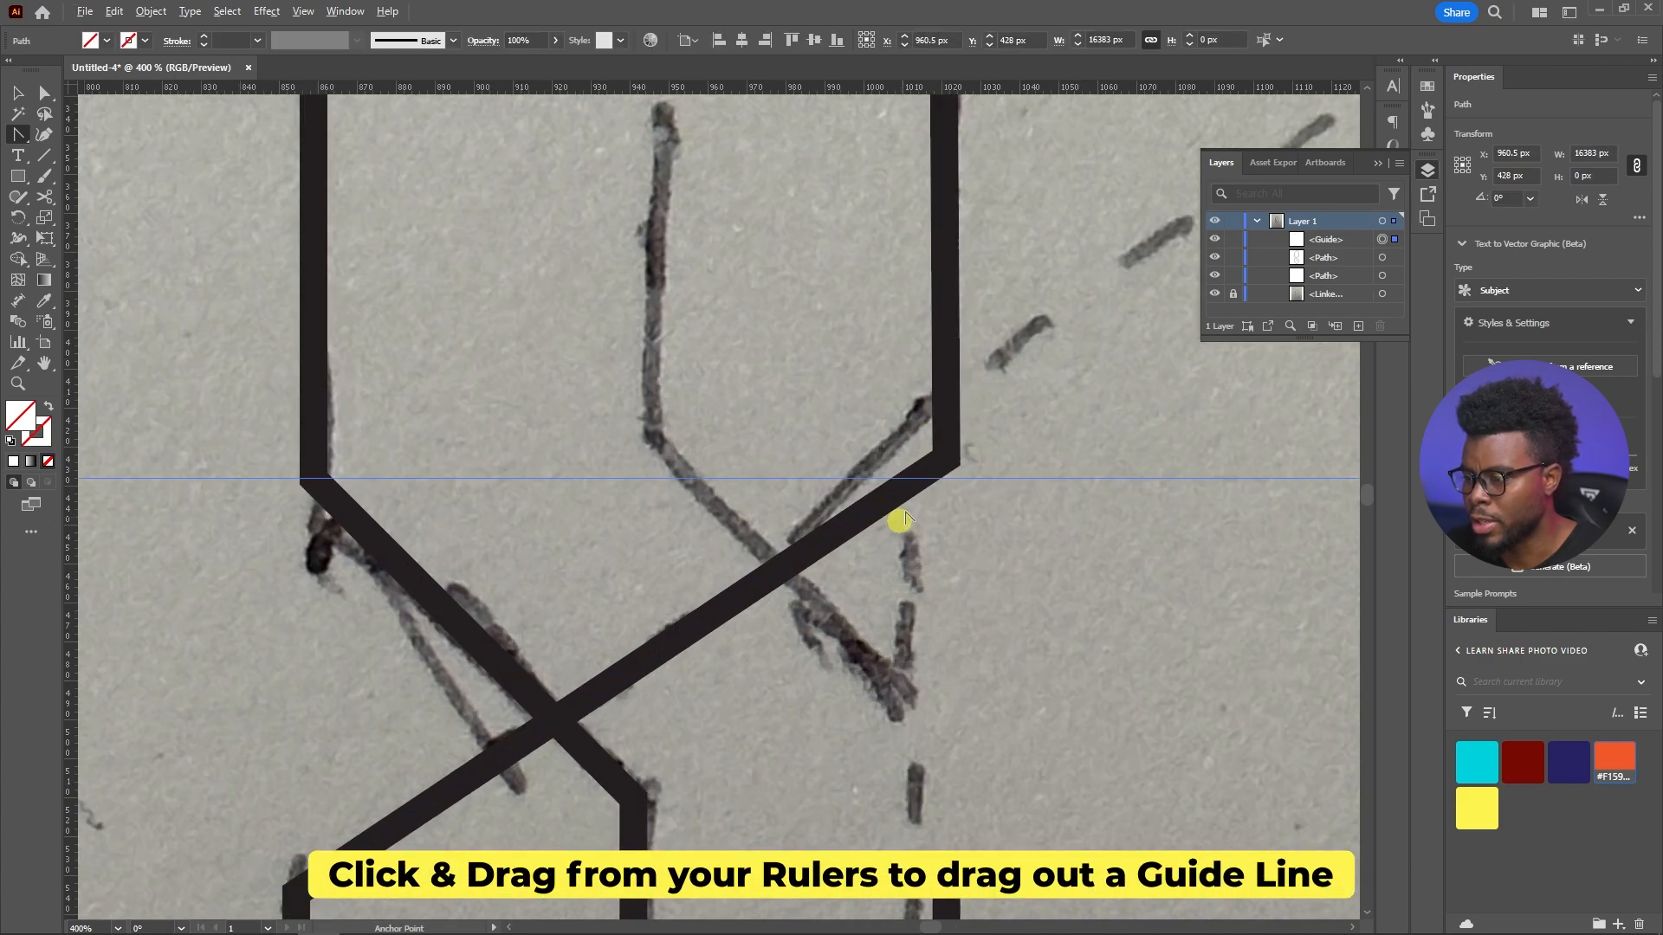
# Move the crossing diagonal's upper right corner anchor onto the horizontal guide at Y 428 px
pyautogui.hotkey('shift', 'c')
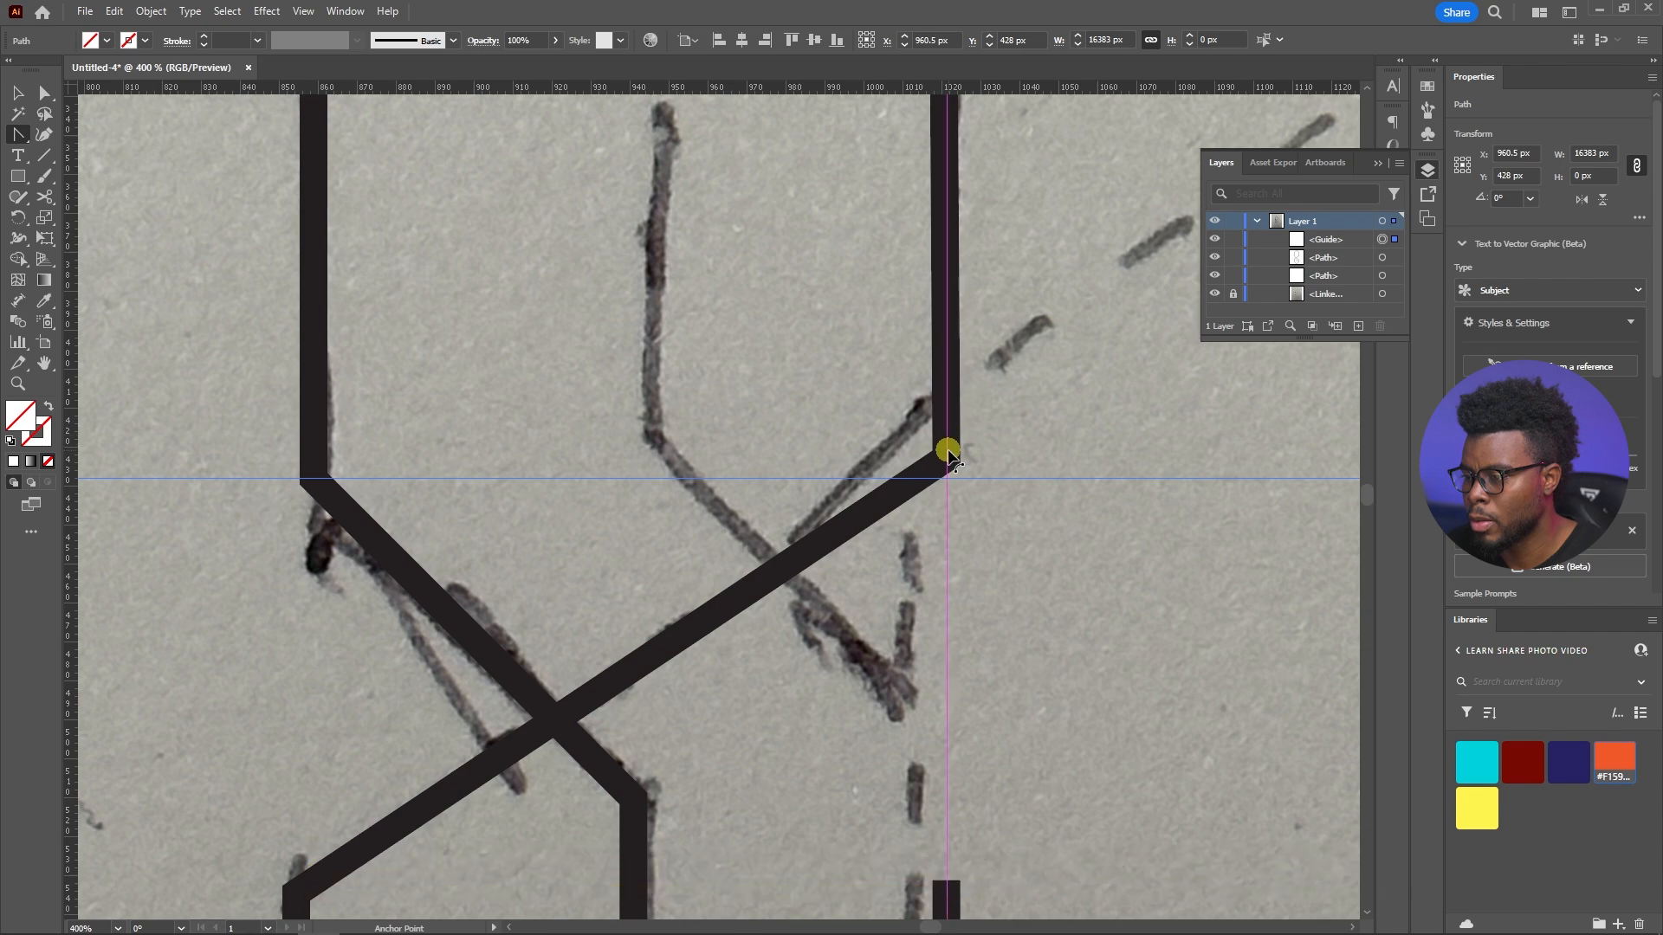
pyautogui.click(947, 458)
pyautogui.moveTo(947, 458); pyautogui.dragTo(948, 478)
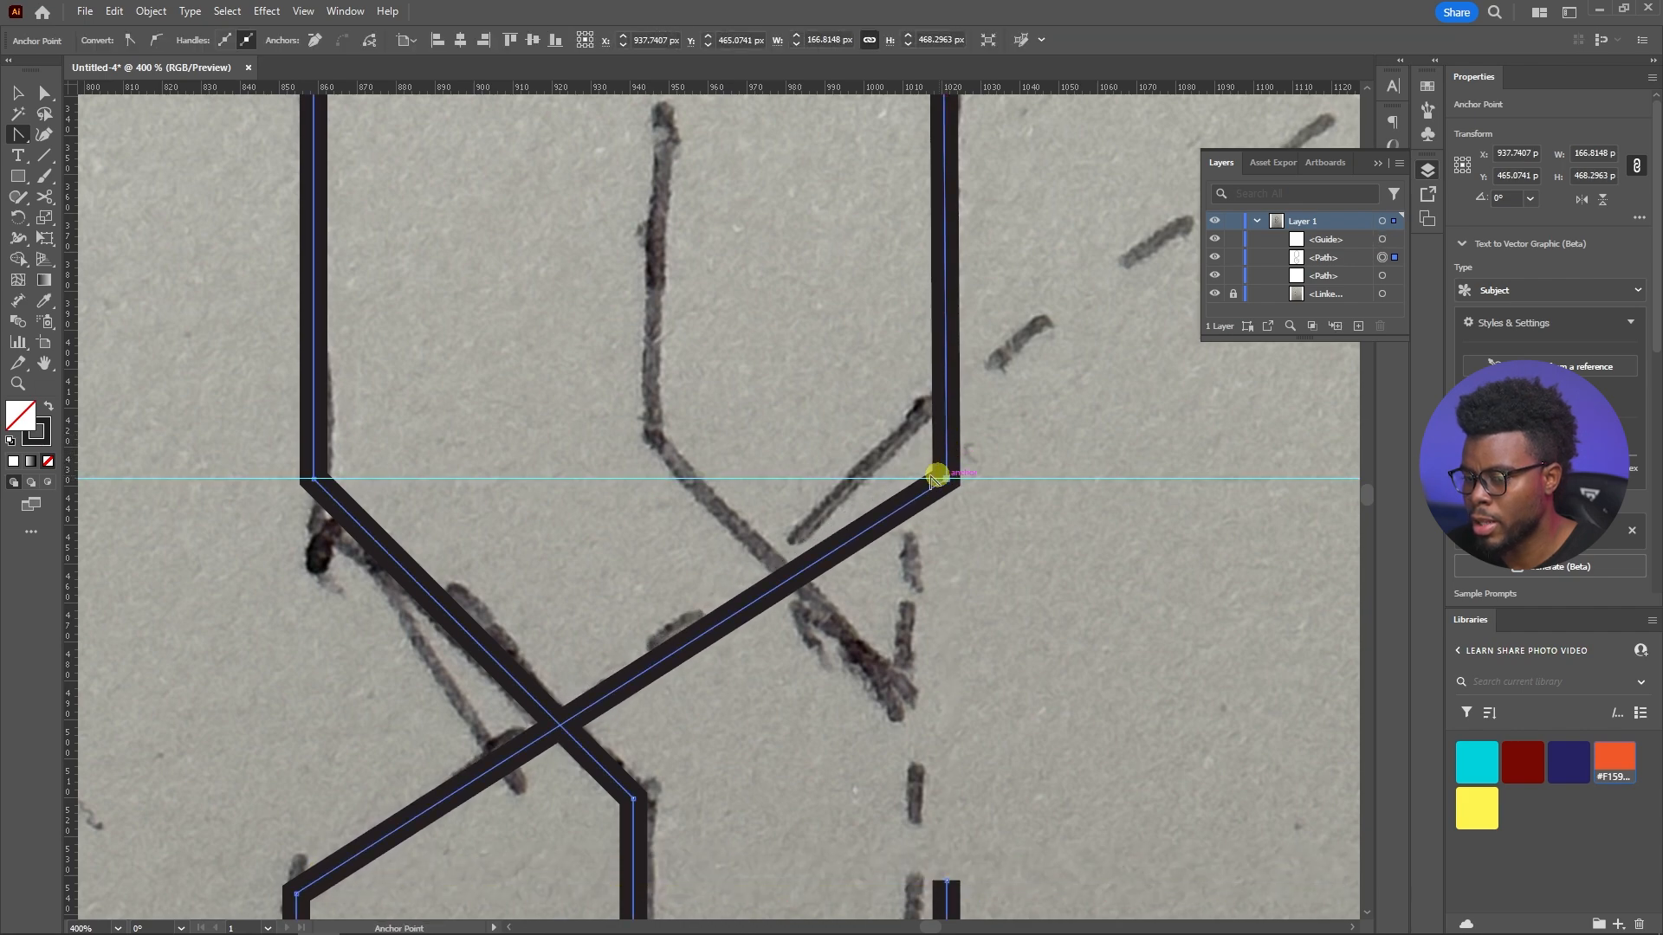
pyautogui.scroll(-3, 731, 413)
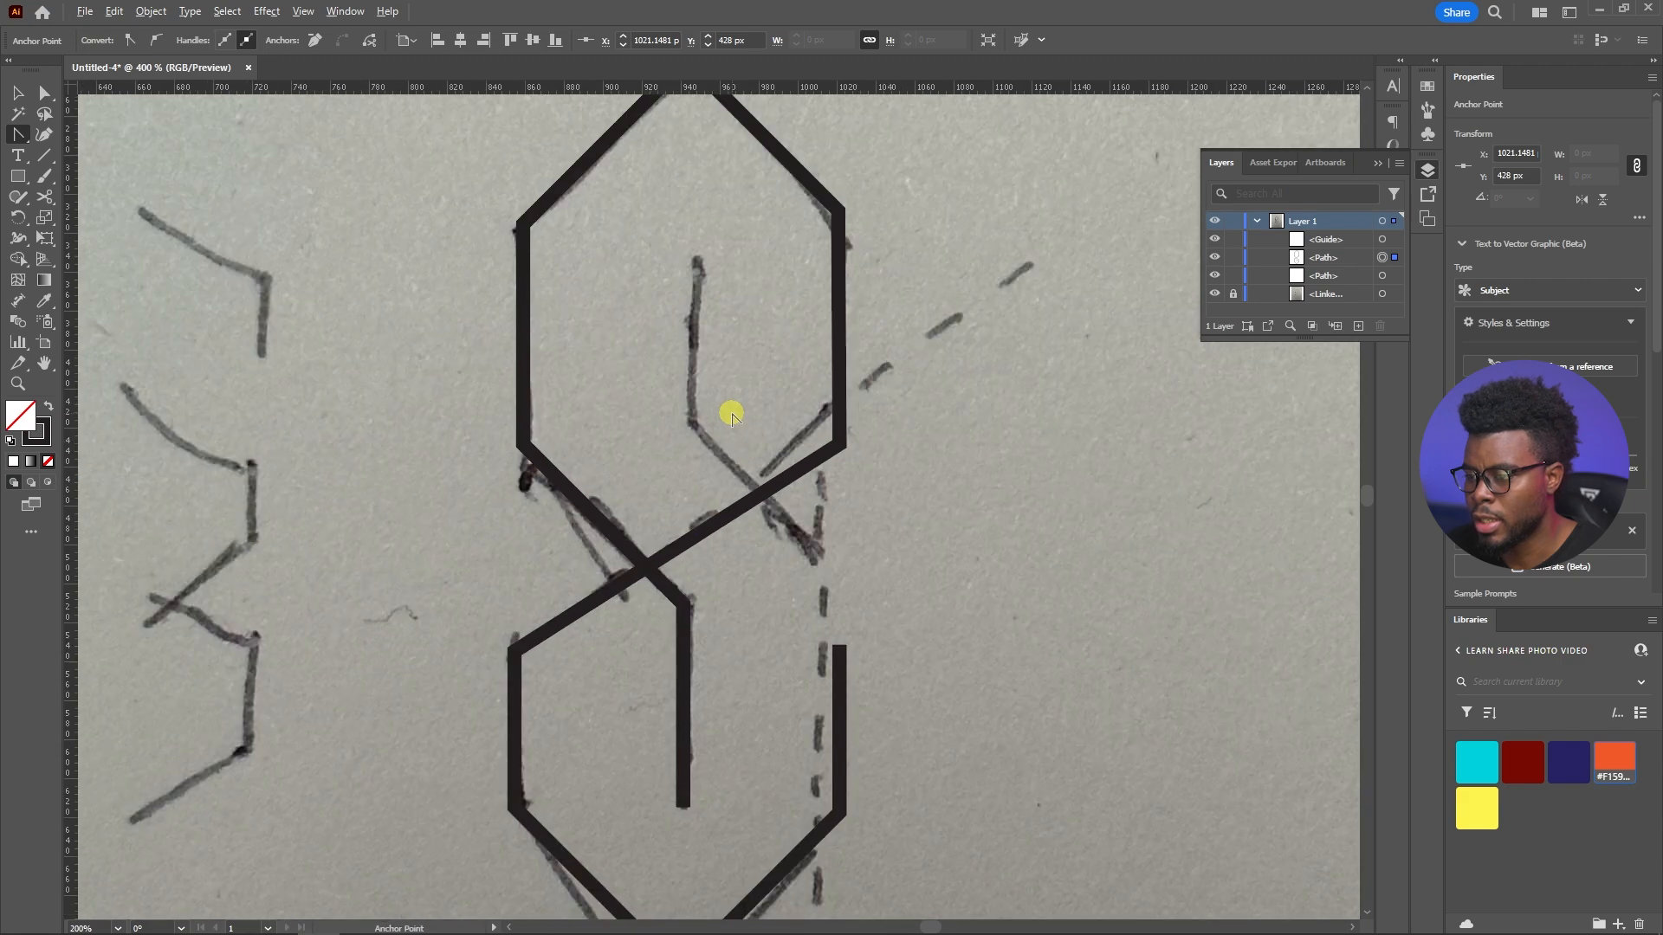
# Add a horizontal guide at about Y 534 px, level with the lower left corner, and hide and show the rulers again
pyautogui.scroll(1, 731, 613)
pyautogui.scroll(1, 731, 605)
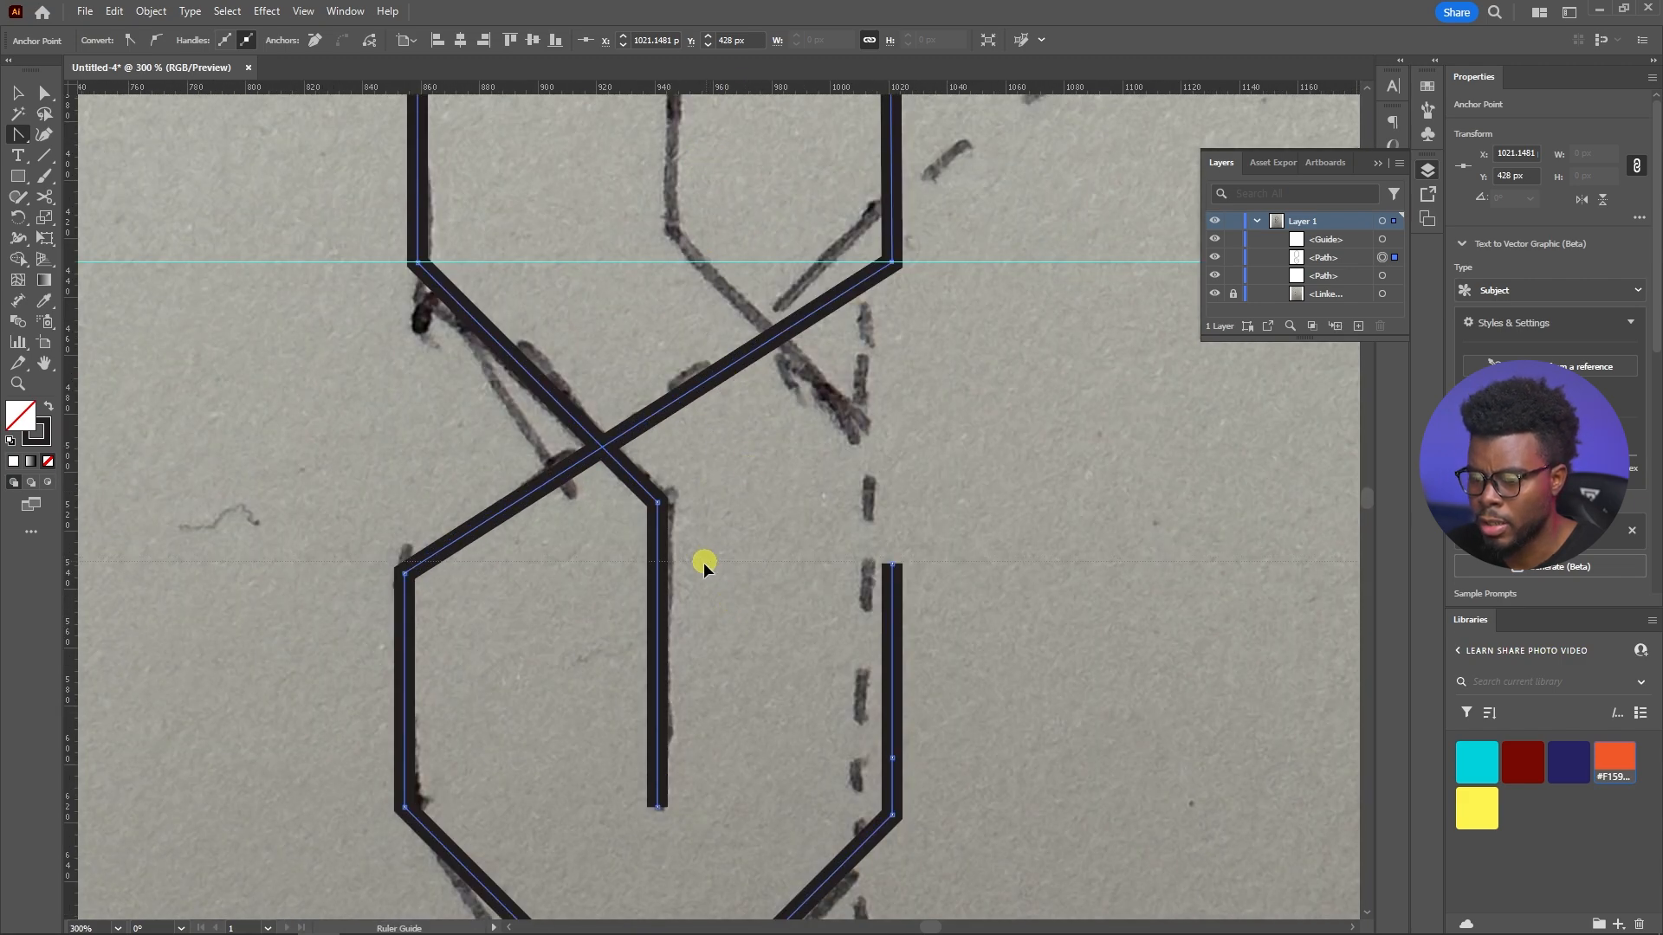
pyautogui.moveTo(693, 572); pyautogui.dragTo(692, 570)
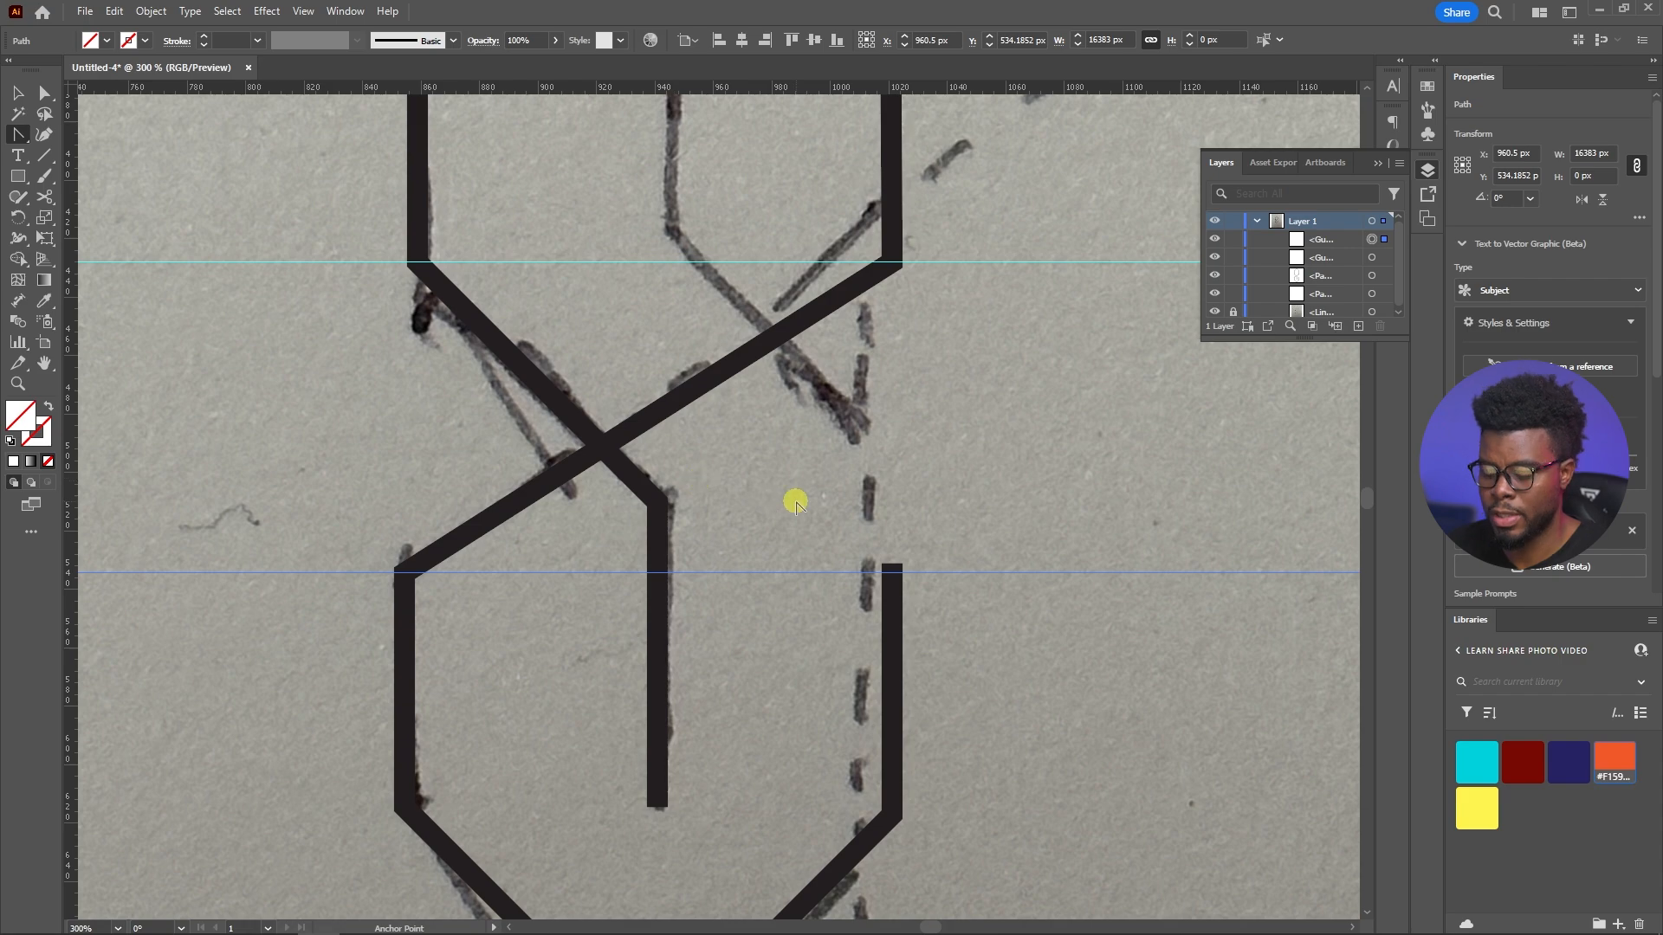
pyautogui.hotkey('ctrl', 'r')
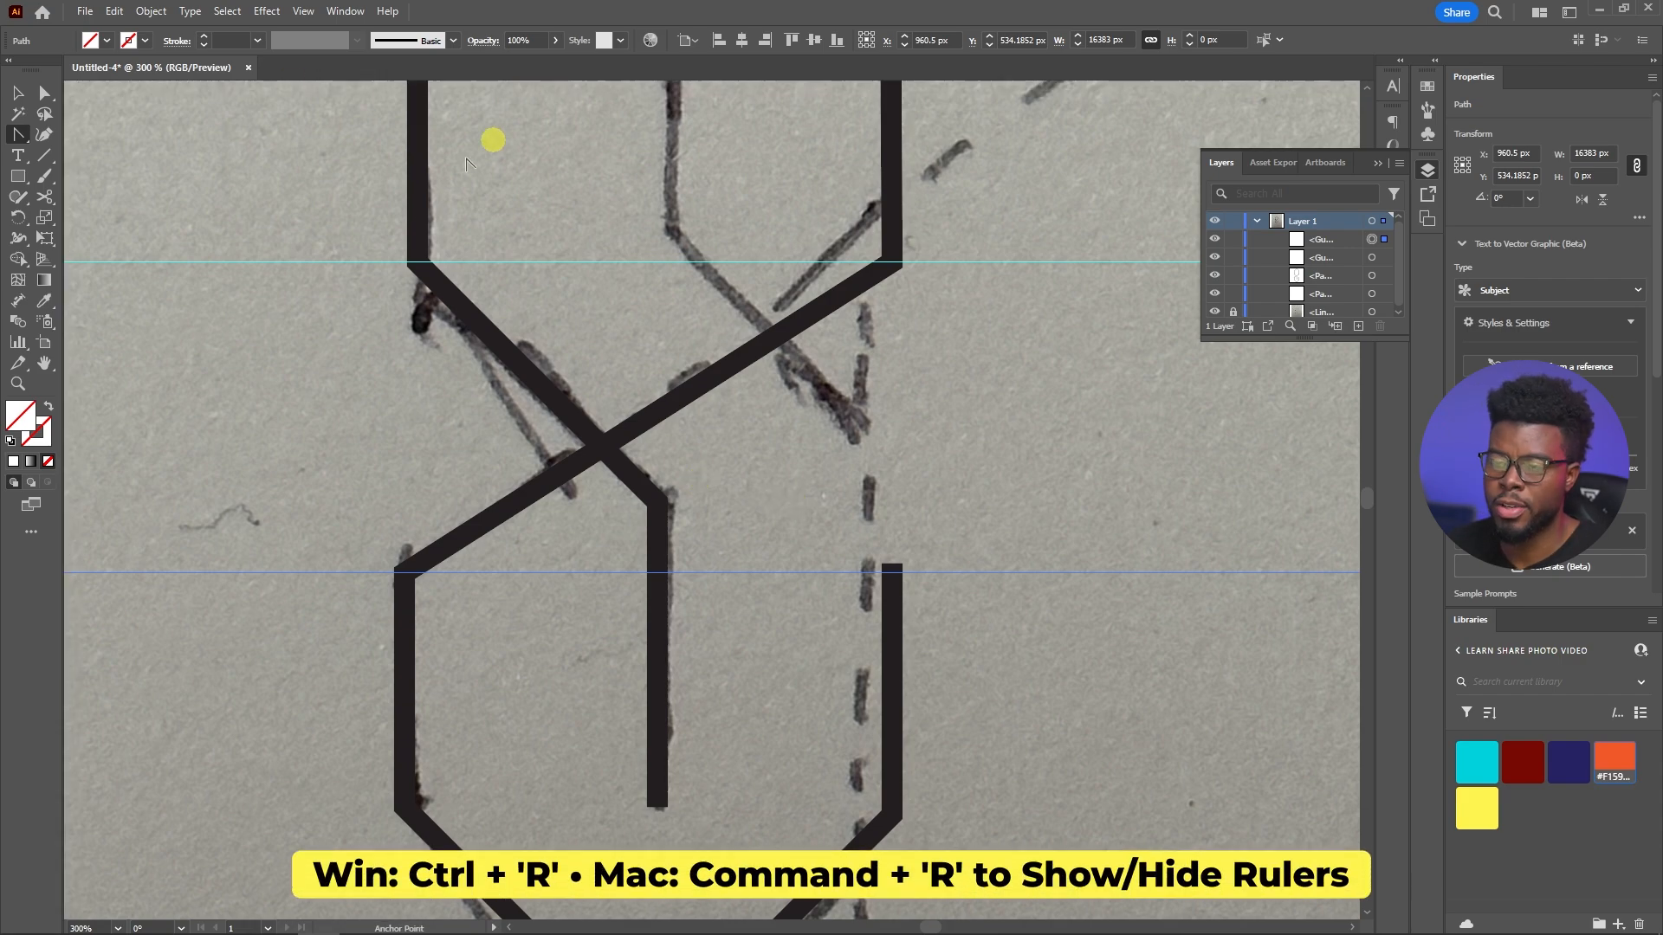
pyautogui.hotkey('ctrl', 'r')
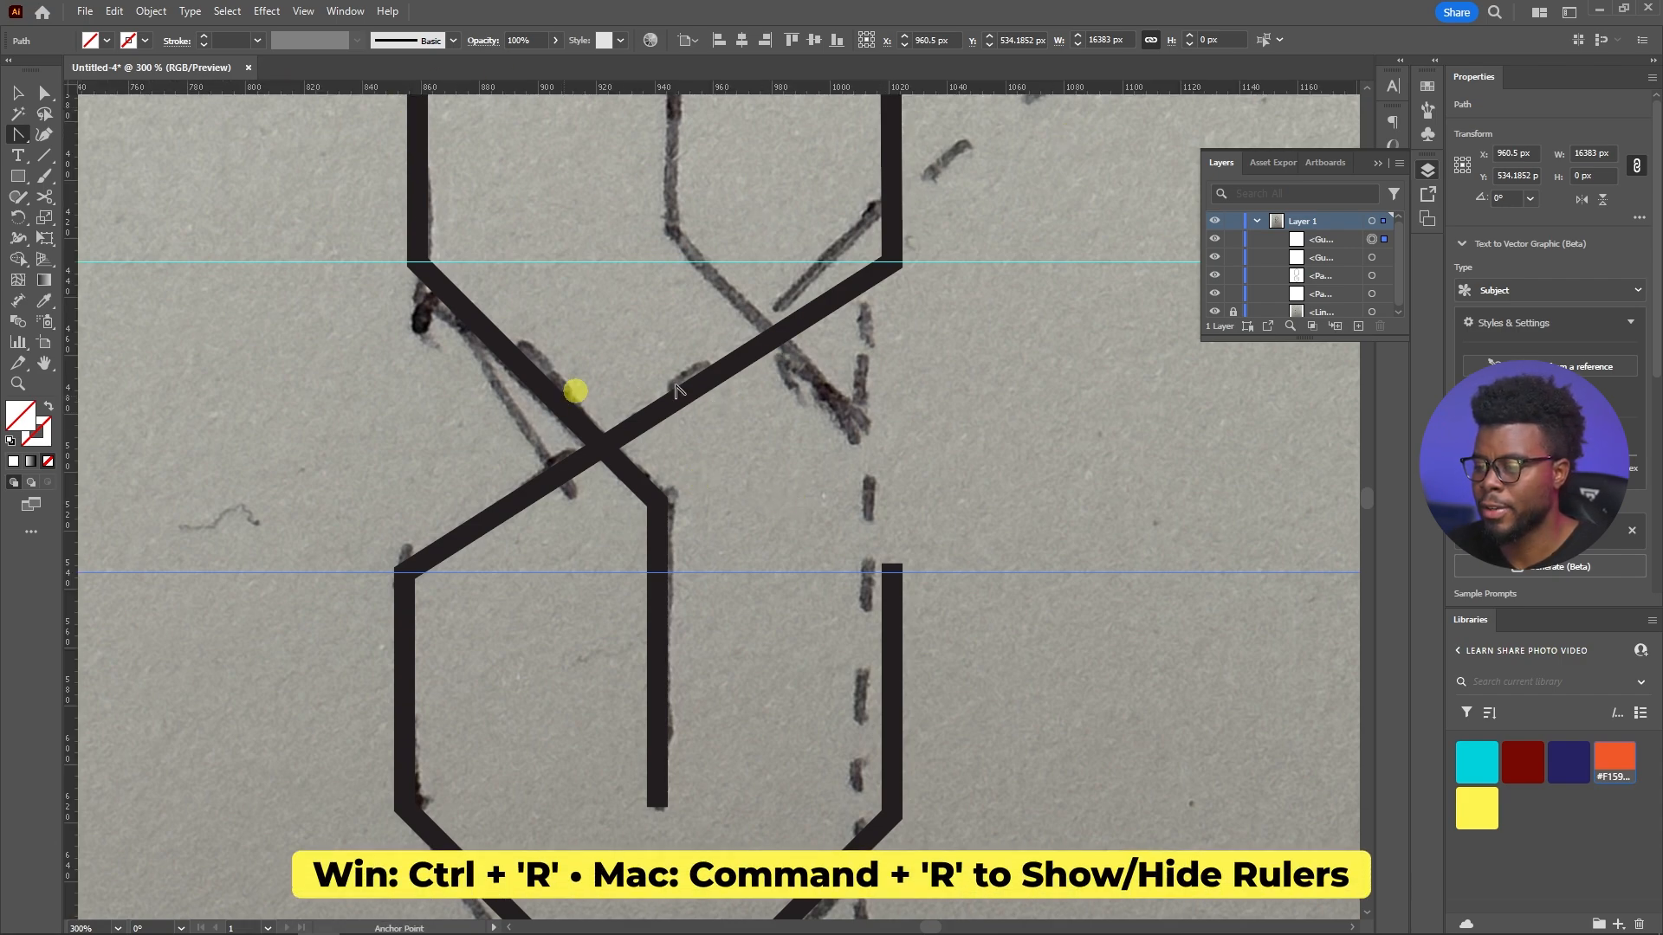
# Move the top end anchor of the lower right vertical stroke onto the guide at about Y 534 px
pyautogui.scroll(-1, 795, 468)
pyautogui.scroll(1, 806, 454)
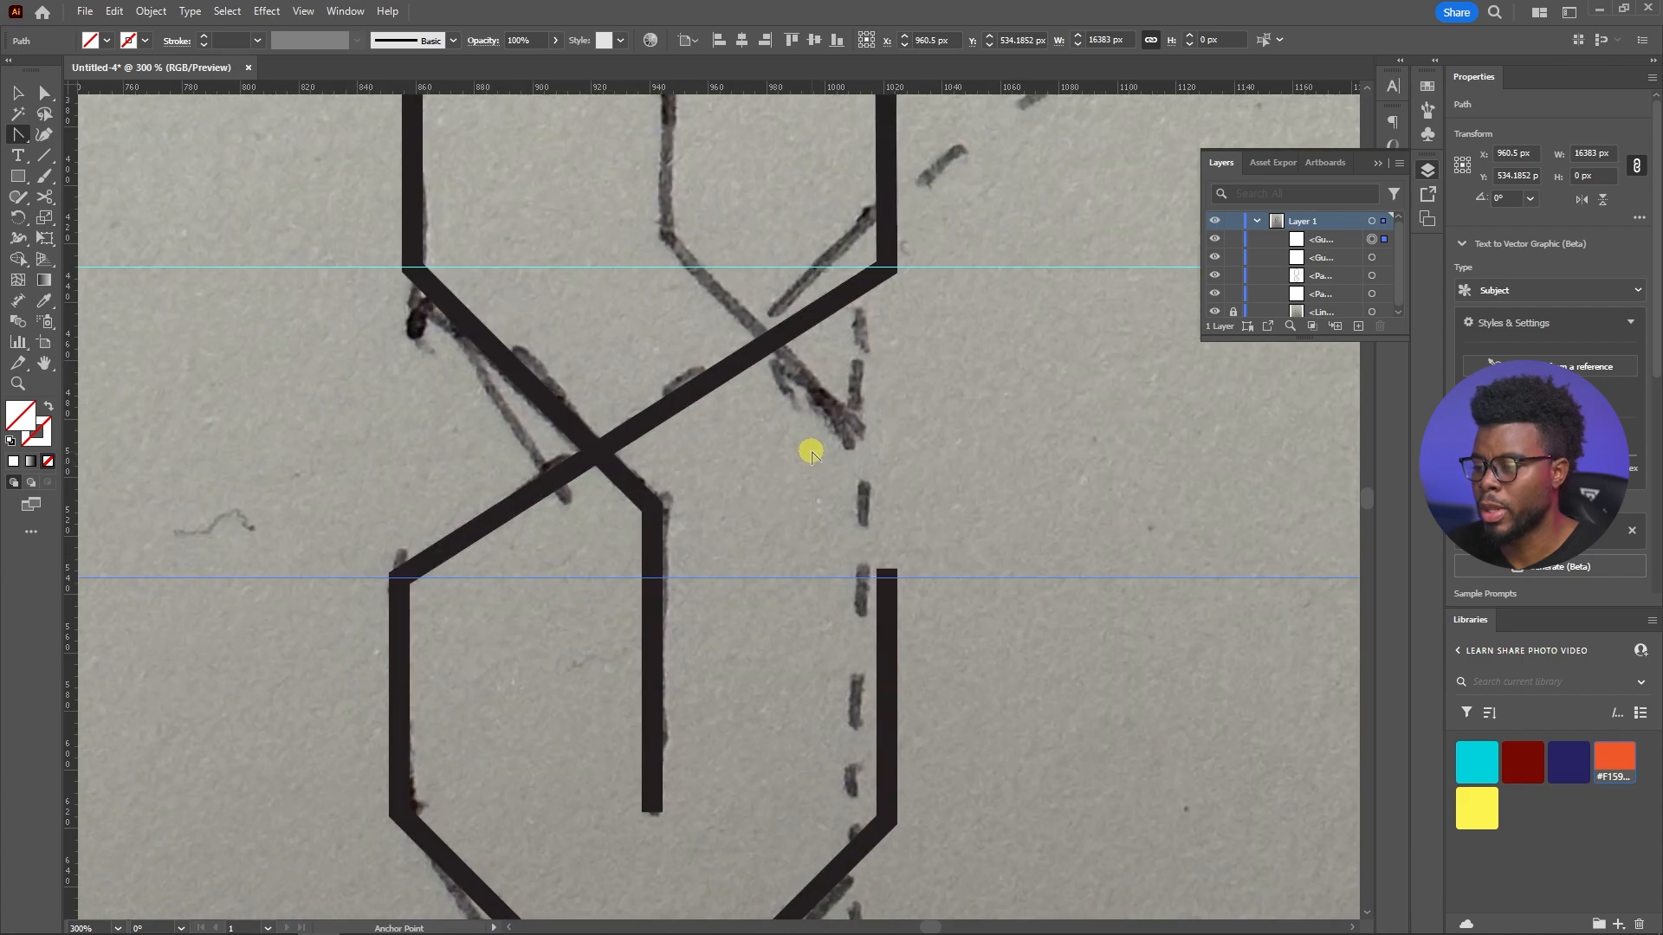
pyautogui.click(895, 585)
pyautogui.scroll(1, 892, 579)
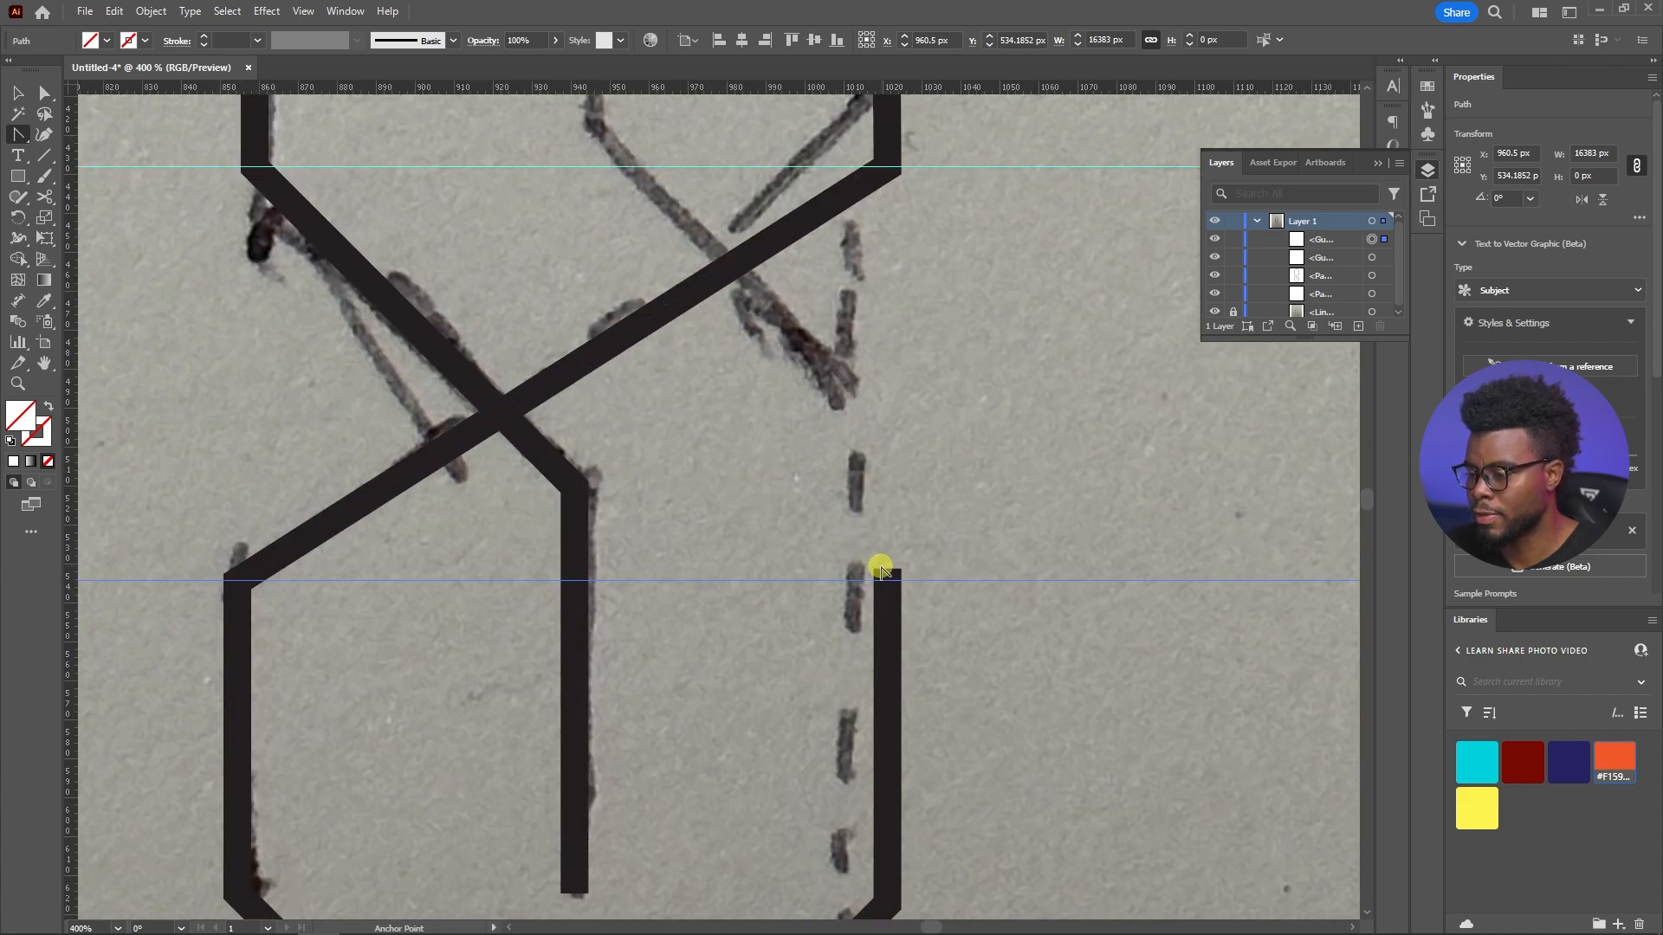
pyautogui.moveTo(886, 569); pyautogui.dragTo(889, 579)
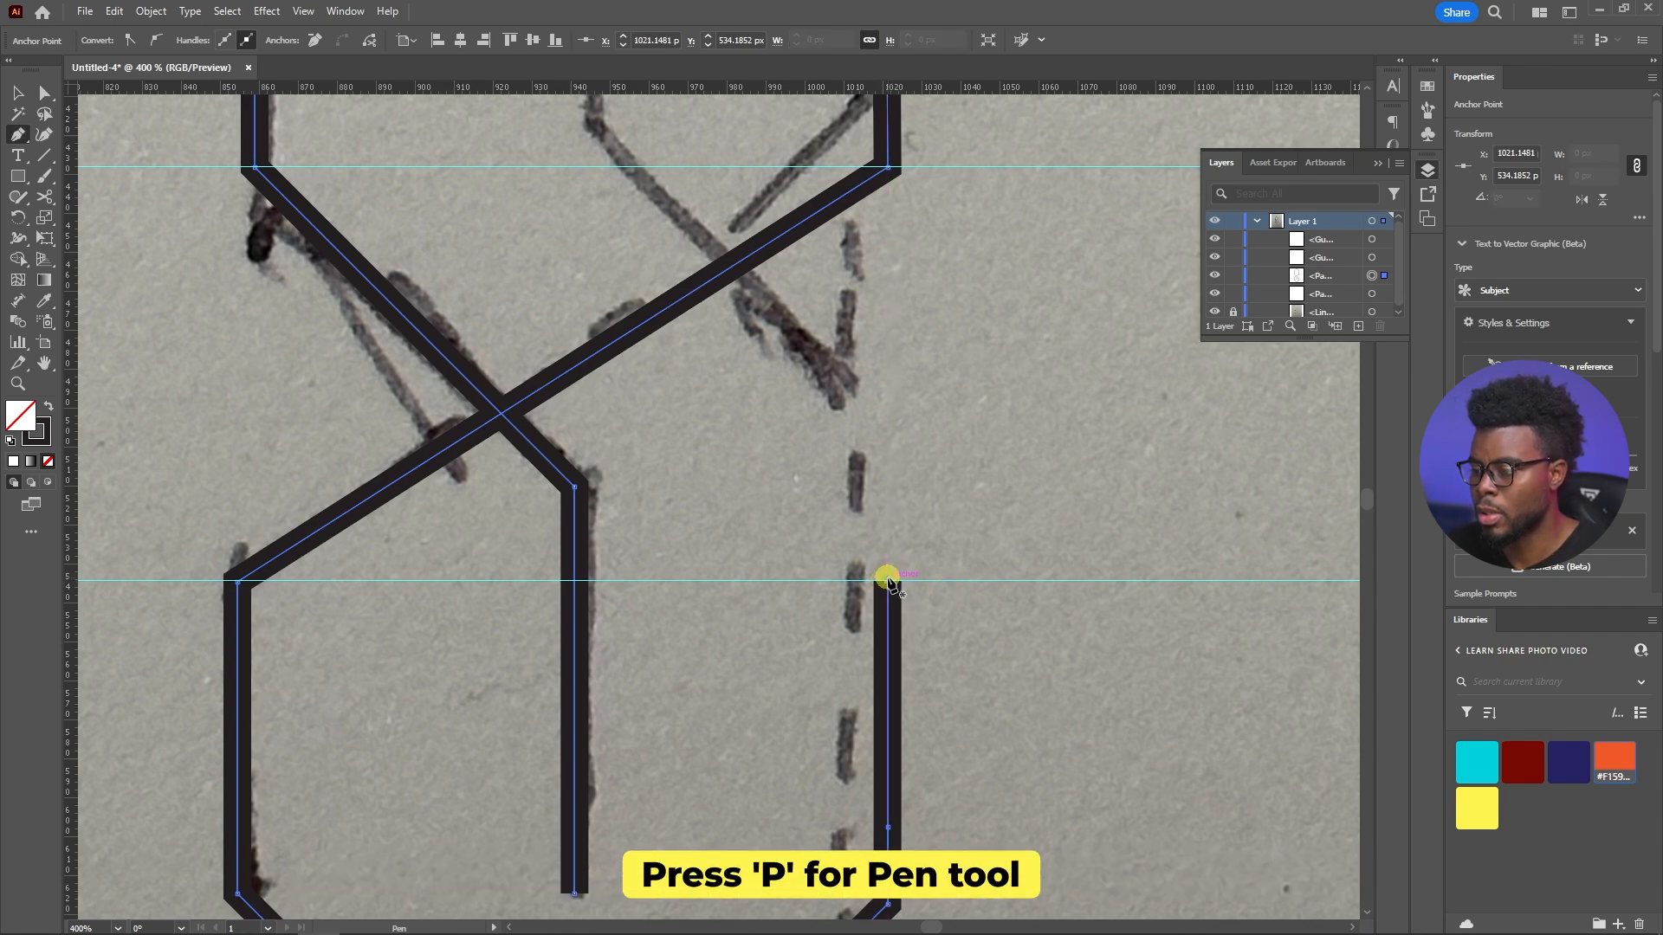
# Extend the right vertical stroke straight up to about Y 493 px with the Pen tool
pyautogui.click(887, 577)
pyautogui.click(887, 420)
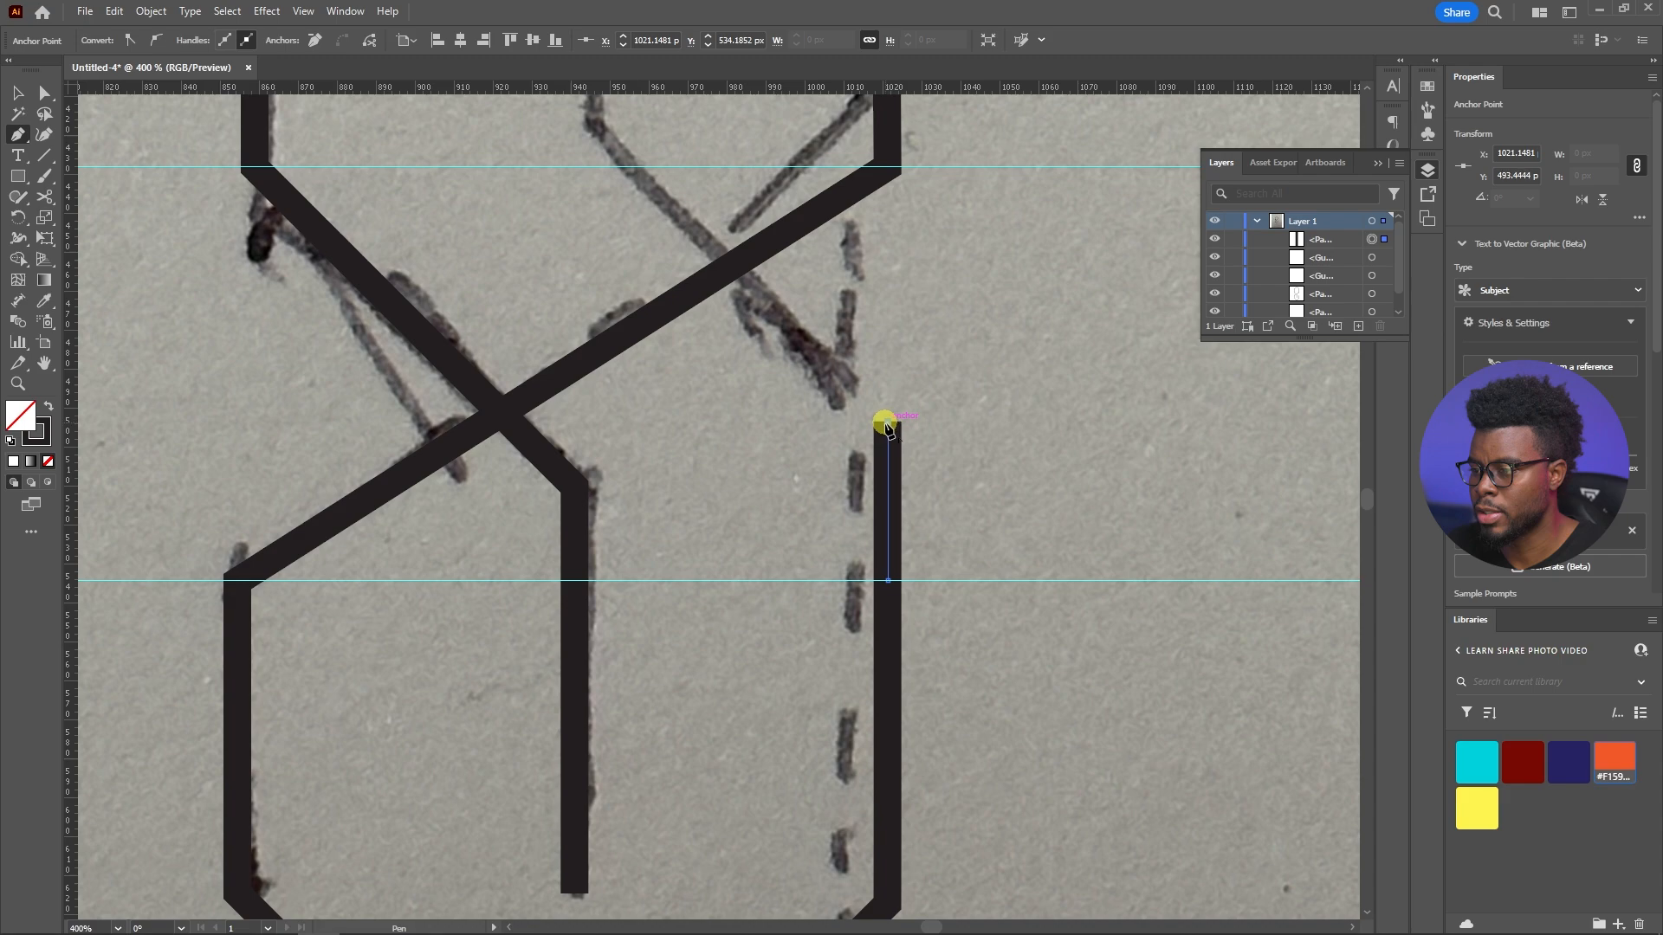
# Try to trace the diagonal from the right vertical stroke's top to the sketch's inner corner, and undo the segment
pyautogui.scroll(-1, 886, 421)
pyautogui.scroll(5, 887, 424)
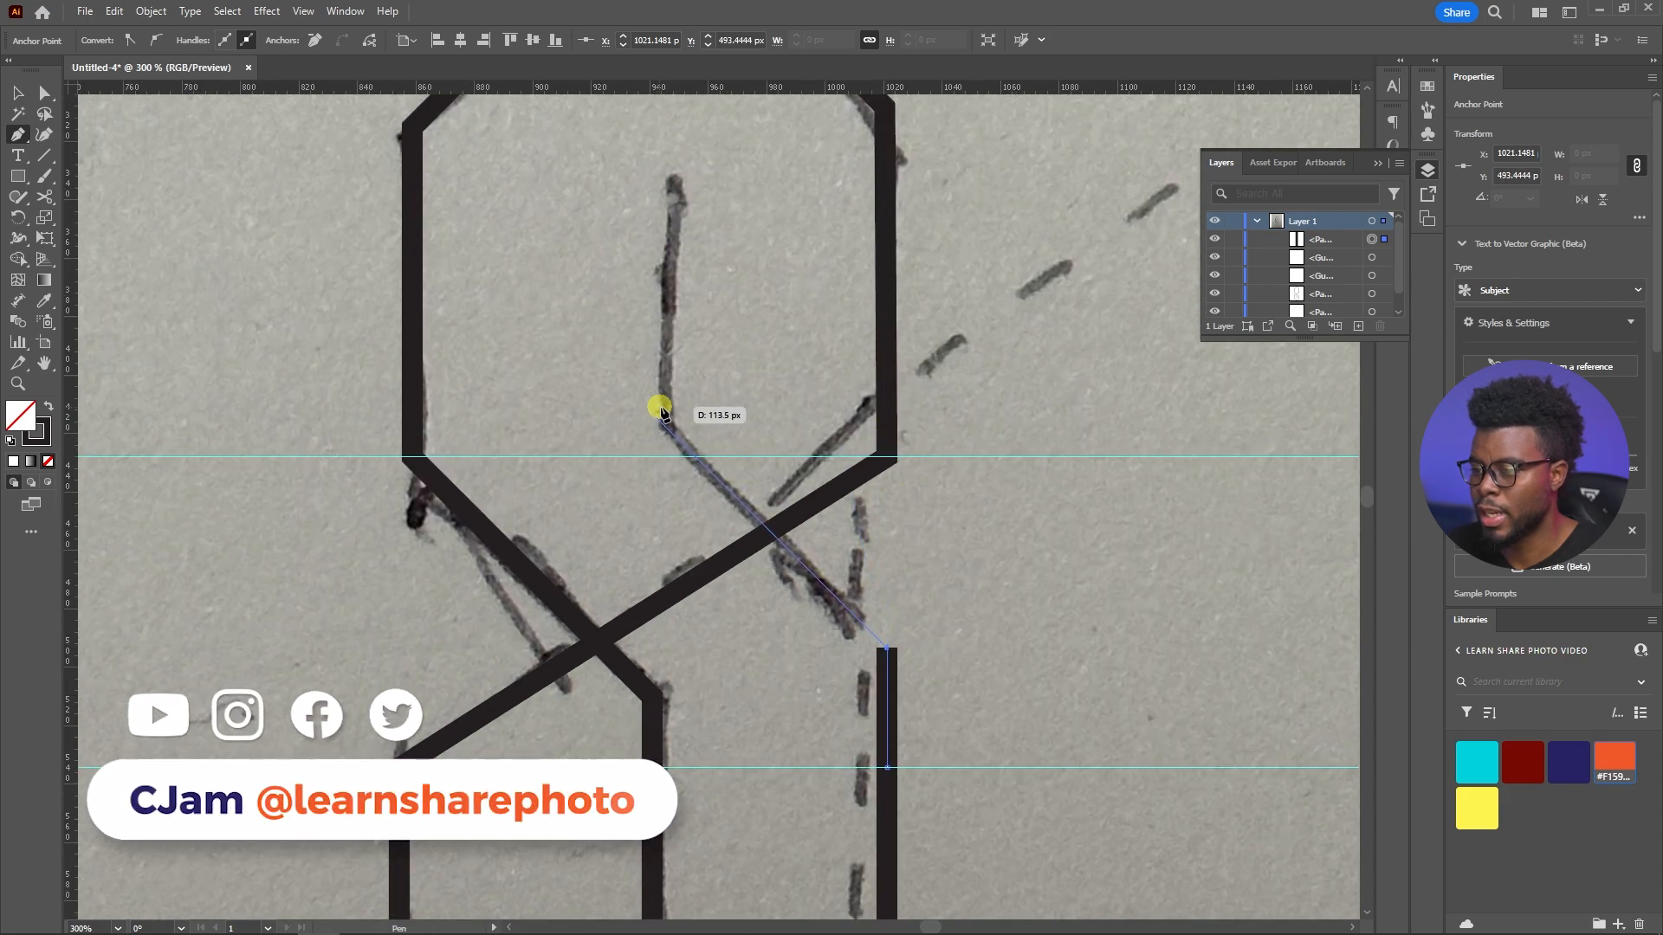
pyautogui.click(666, 426)
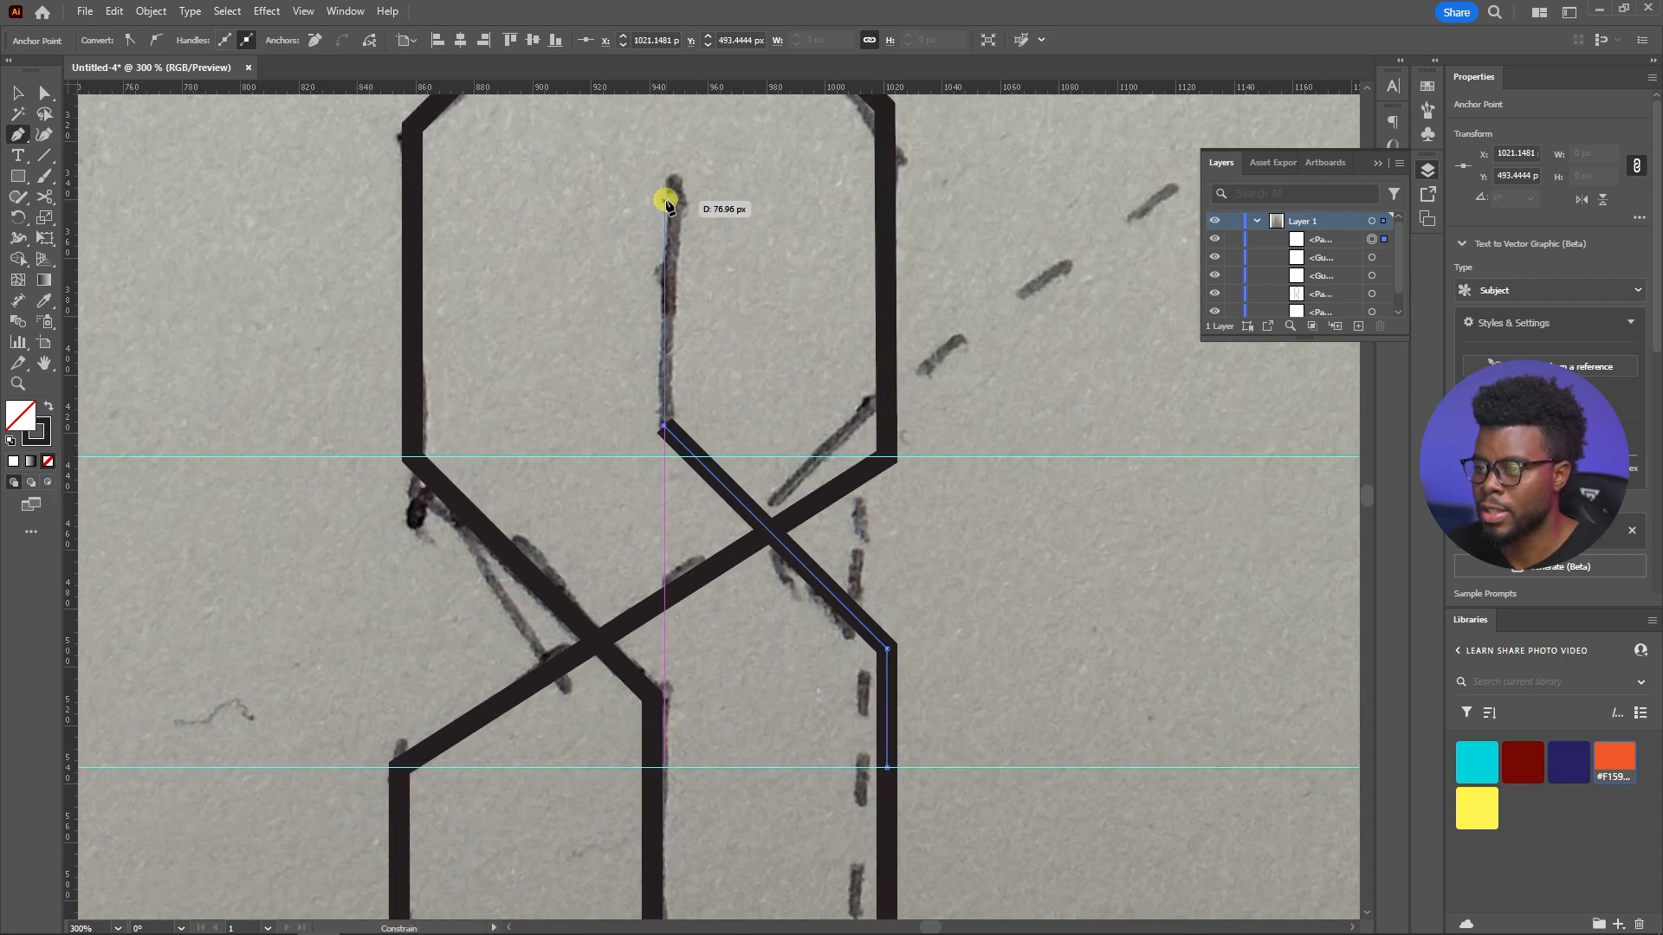
pyautogui.hotkey('ctrl', 'z')
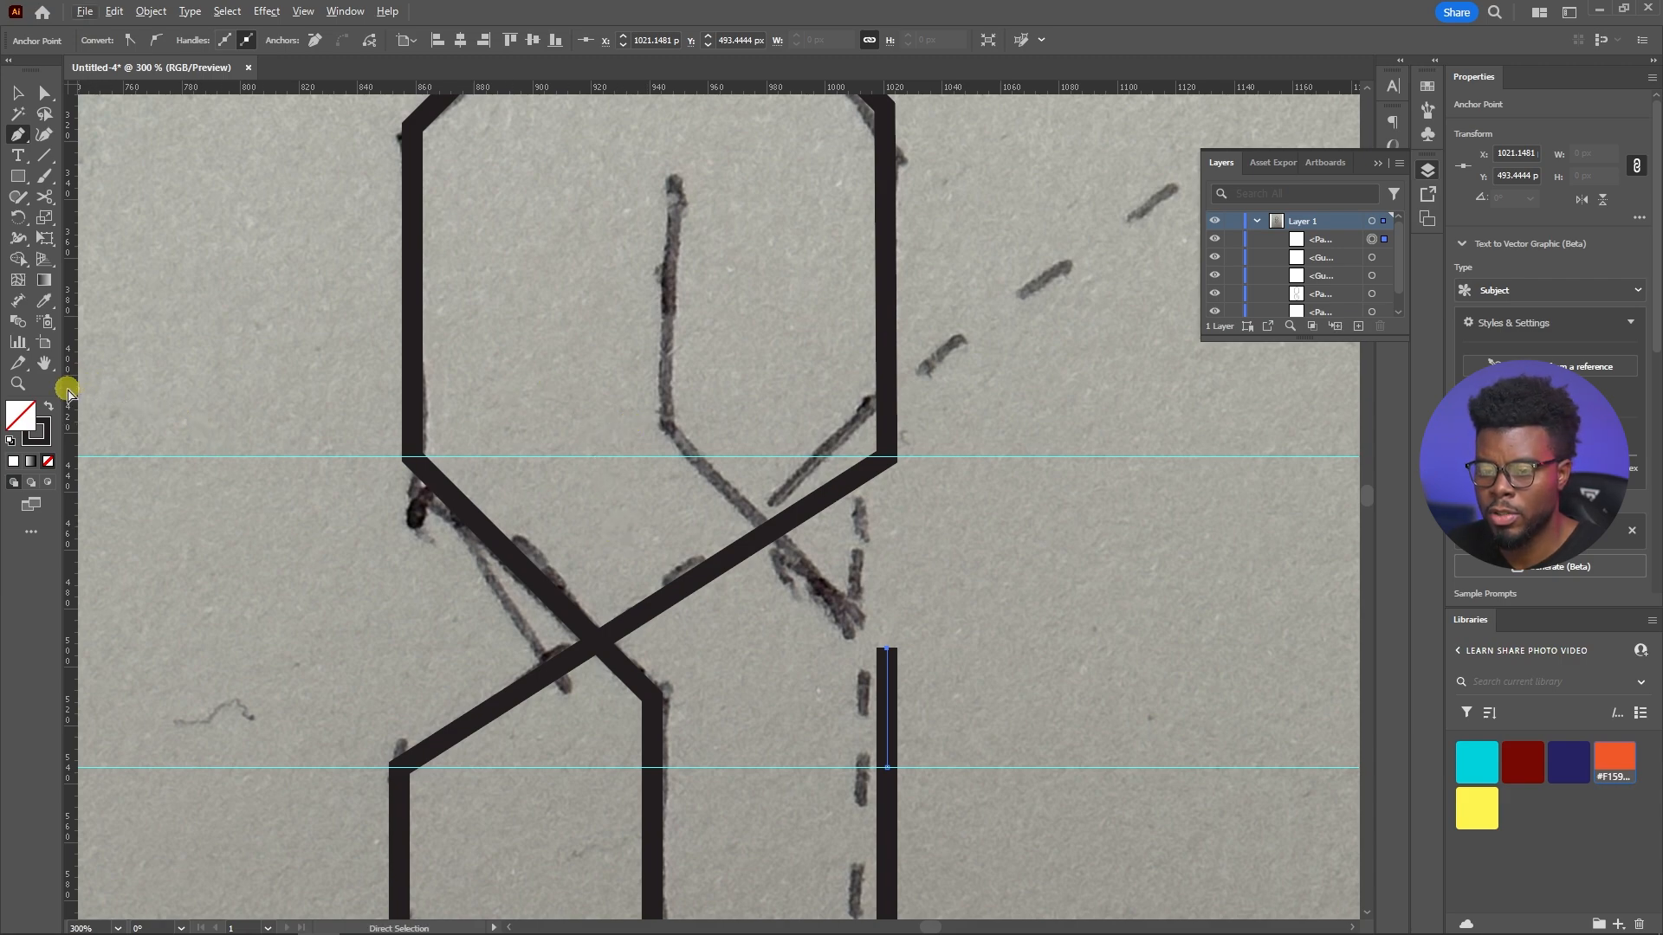
# Place a vertical guide at about X 941 px and trace the inner diagonal and vertical strokes to anchors on it at Y 413 and 335 px
pyautogui.moveTo(640, 490); pyautogui.dragTo(653, 490)
pyautogui.scroll(1, 653, 491)
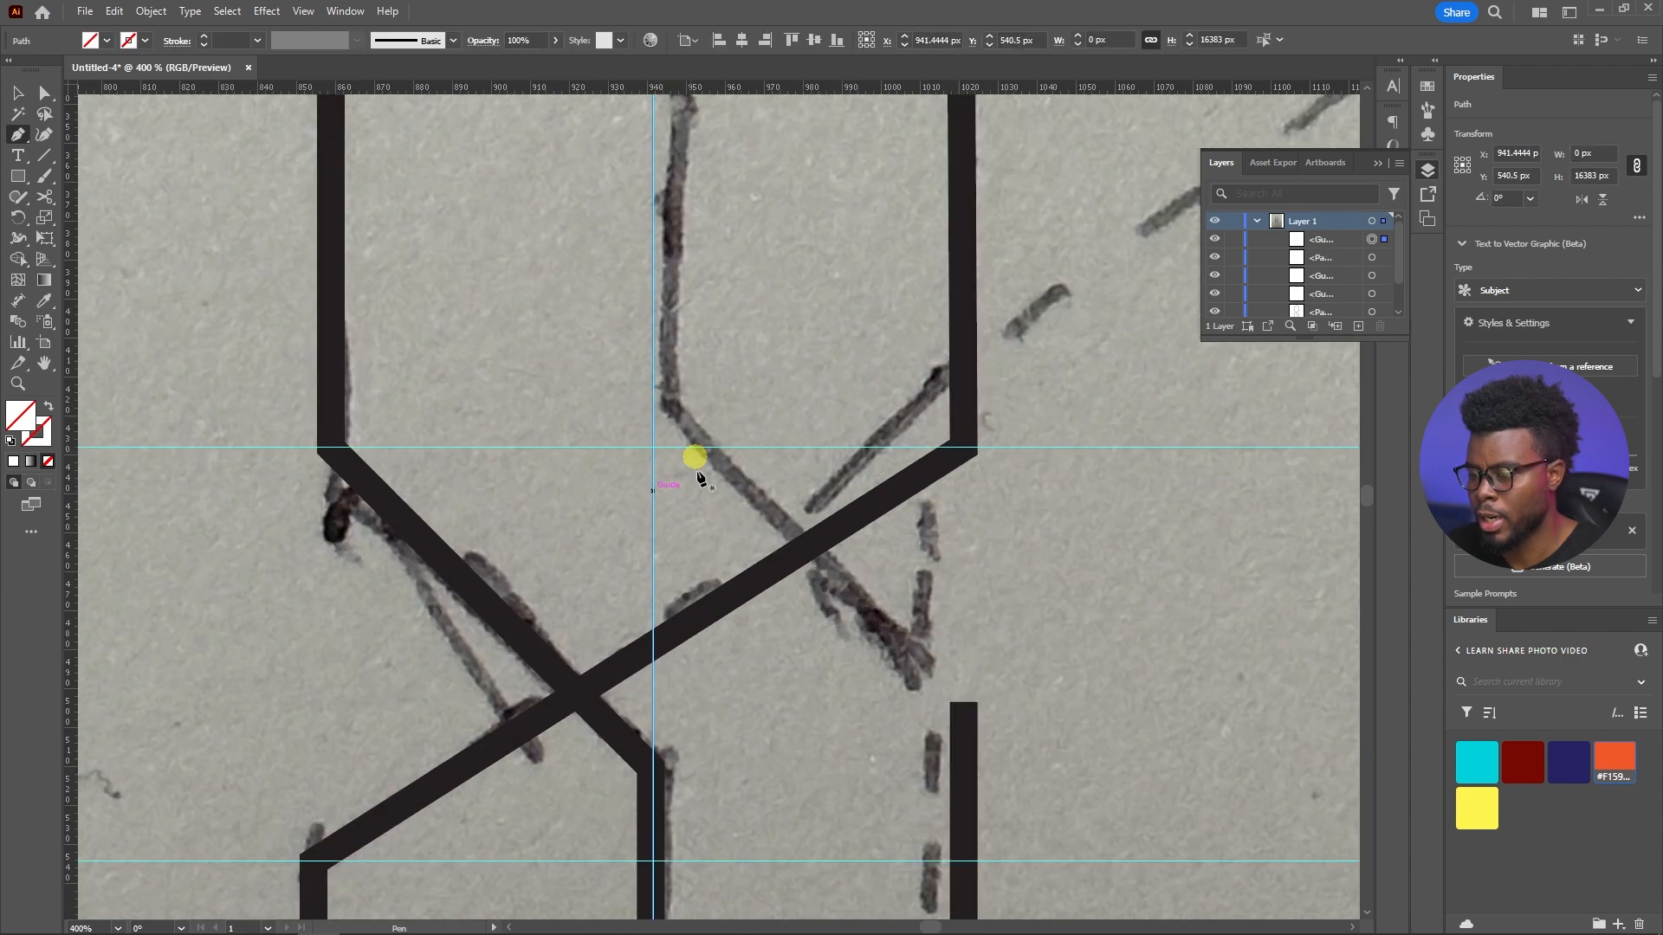
pyautogui.click(964, 703)
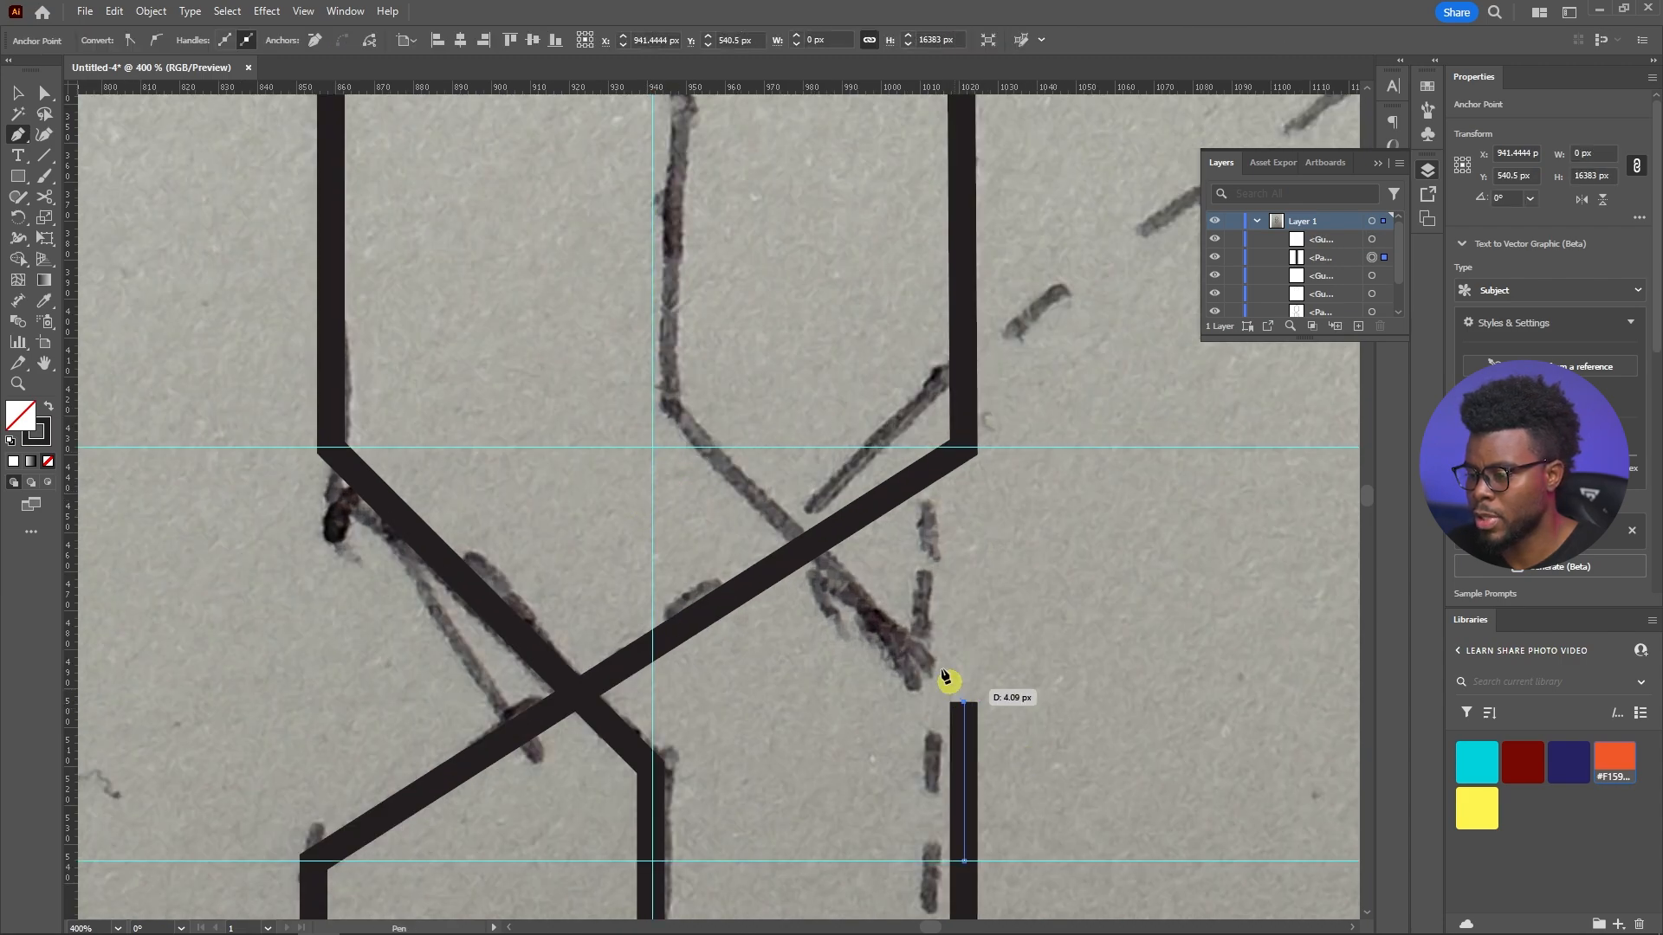
pyautogui.click(653, 392)
pyautogui.scroll(3, 651, 385)
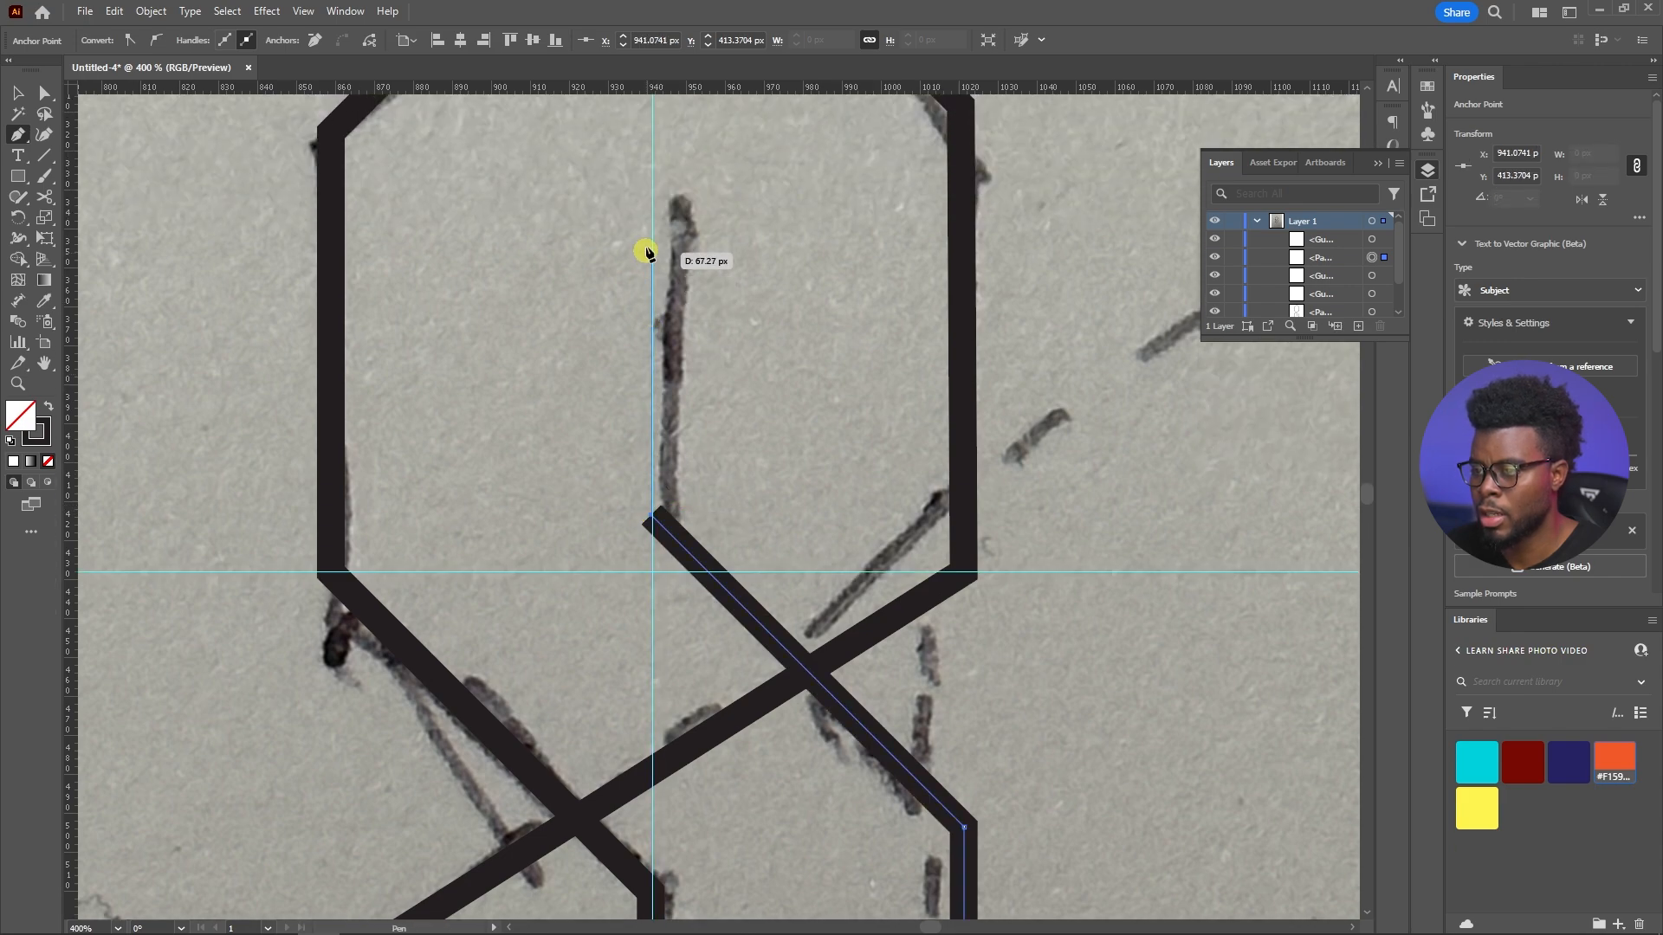
pyautogui.click(650, 210)
pyautogui.scroll(-3, 652, 216)
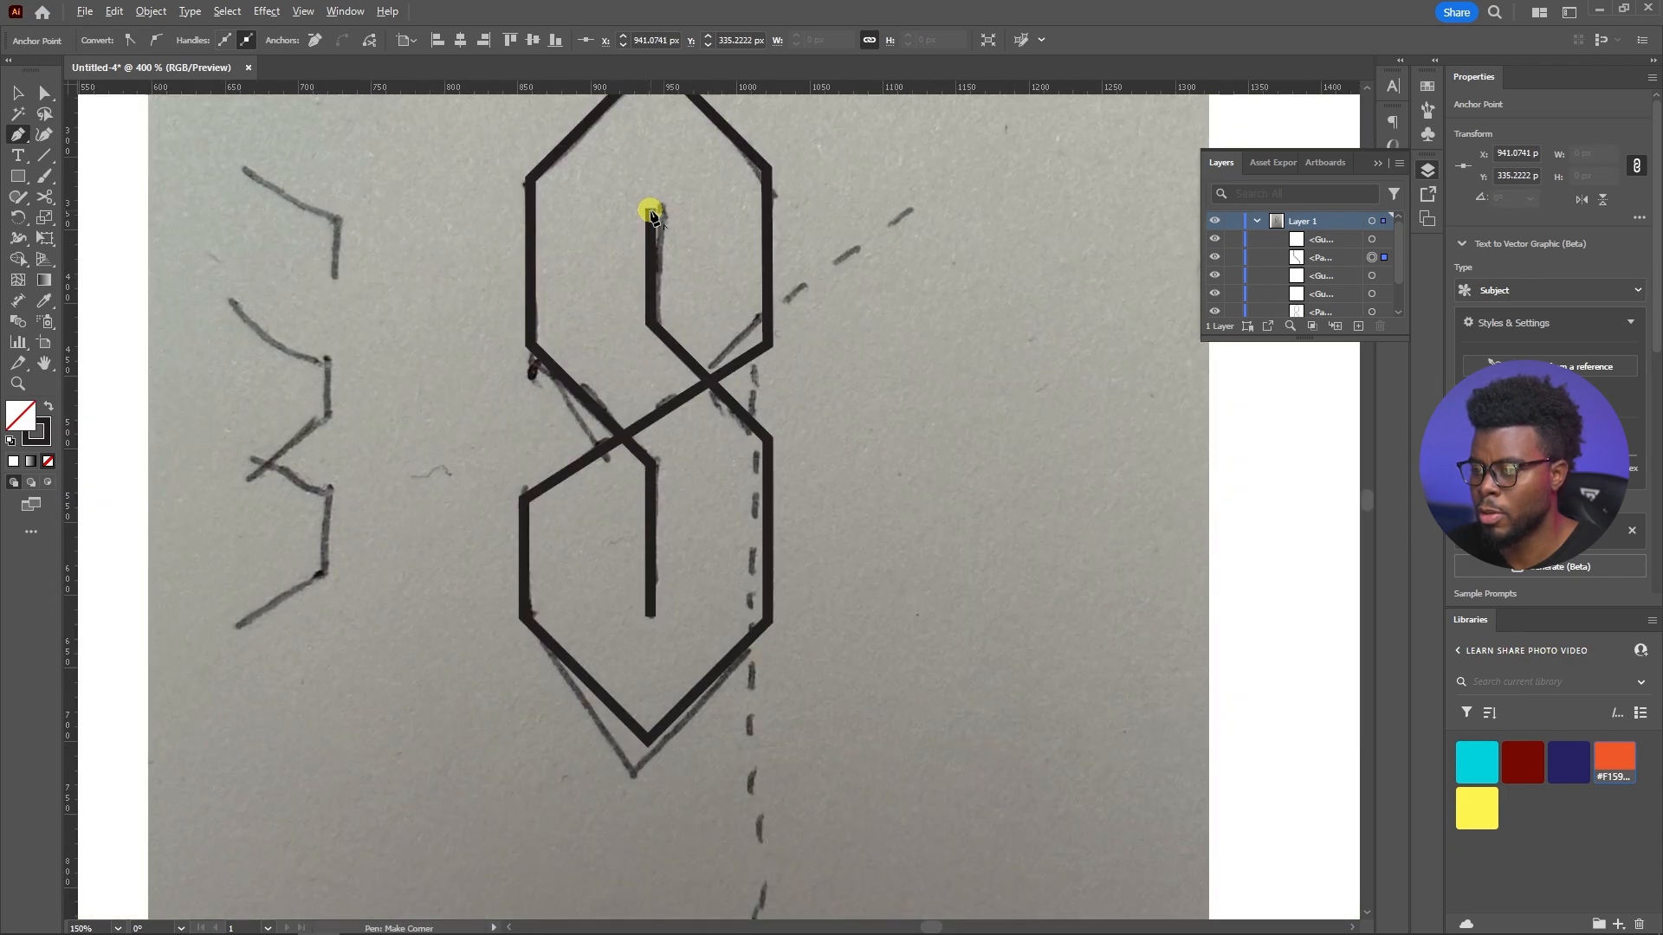
# Deselect the newly traced inner stroke and hide the guides
pyautogui.scroll(-1, 650, 212)
pyautogui.press('v')
pyautogui.scroll(1, 675, 282)
pyautogui.scroll(2, 651, 301)
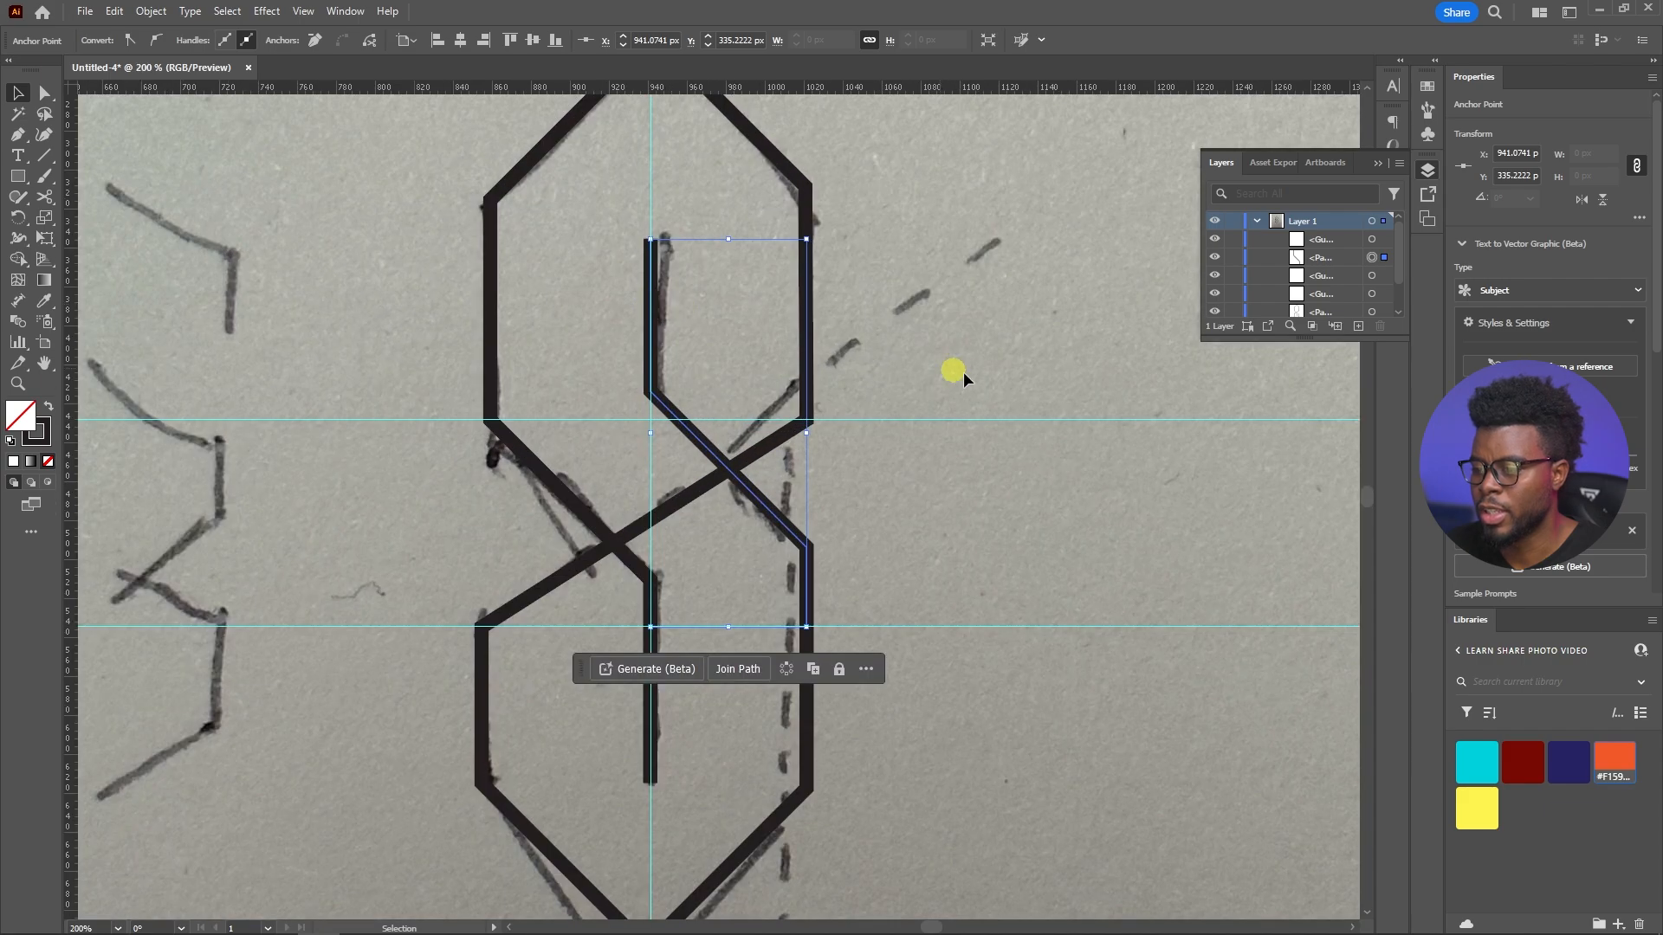
pyautogui.click(956, 368)
pyautogui.scroll(-2, 866, 442)
pyautogui.scroll(3, 787, 461)
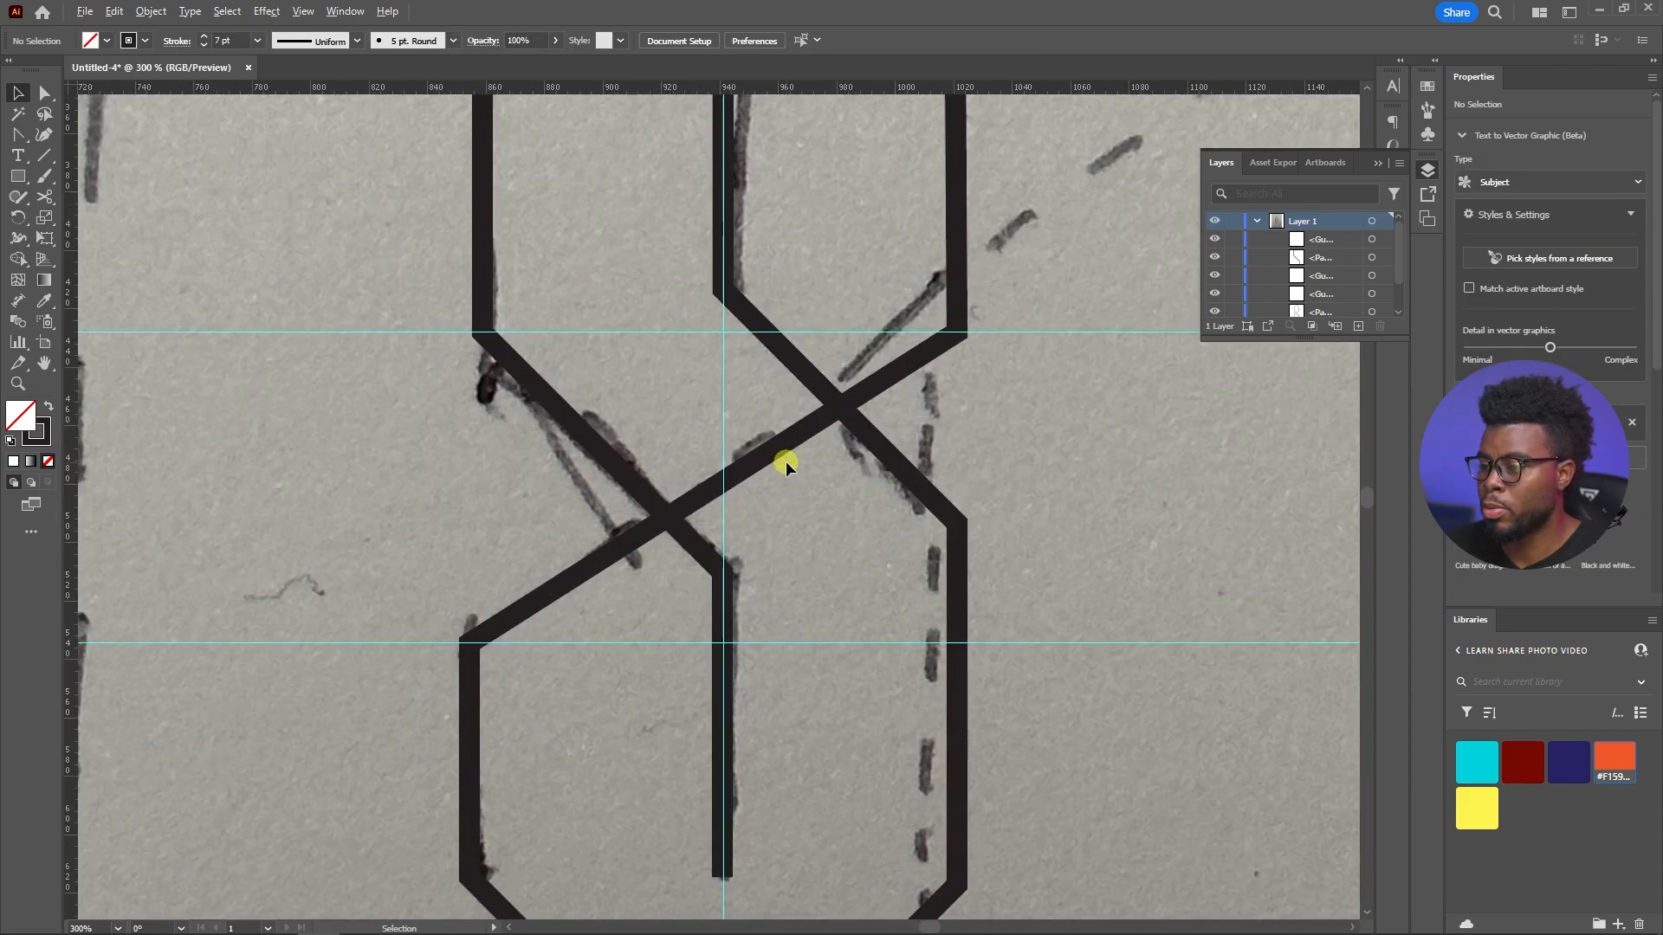
pyautogui.hotkey('ctrl', ';')
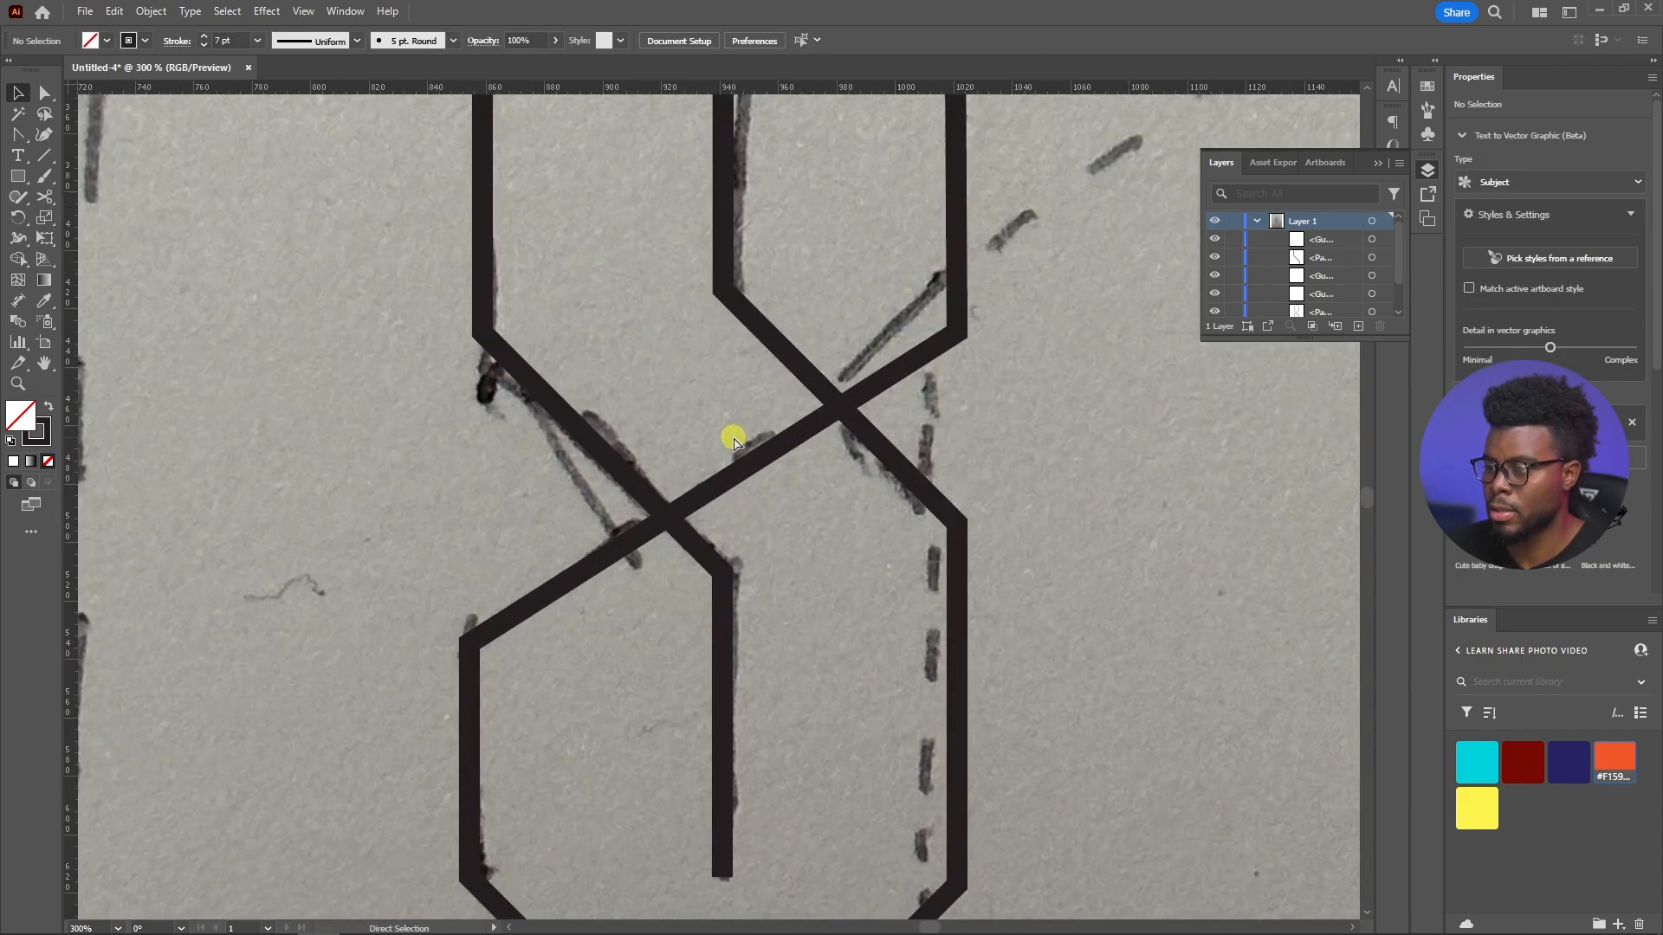
# Examine the two diagonal crossings in the middle of the letter against the sketch
pyautogui.scroll(1, 731, 434)
pyautogui.scroll(-1, 802, 586)
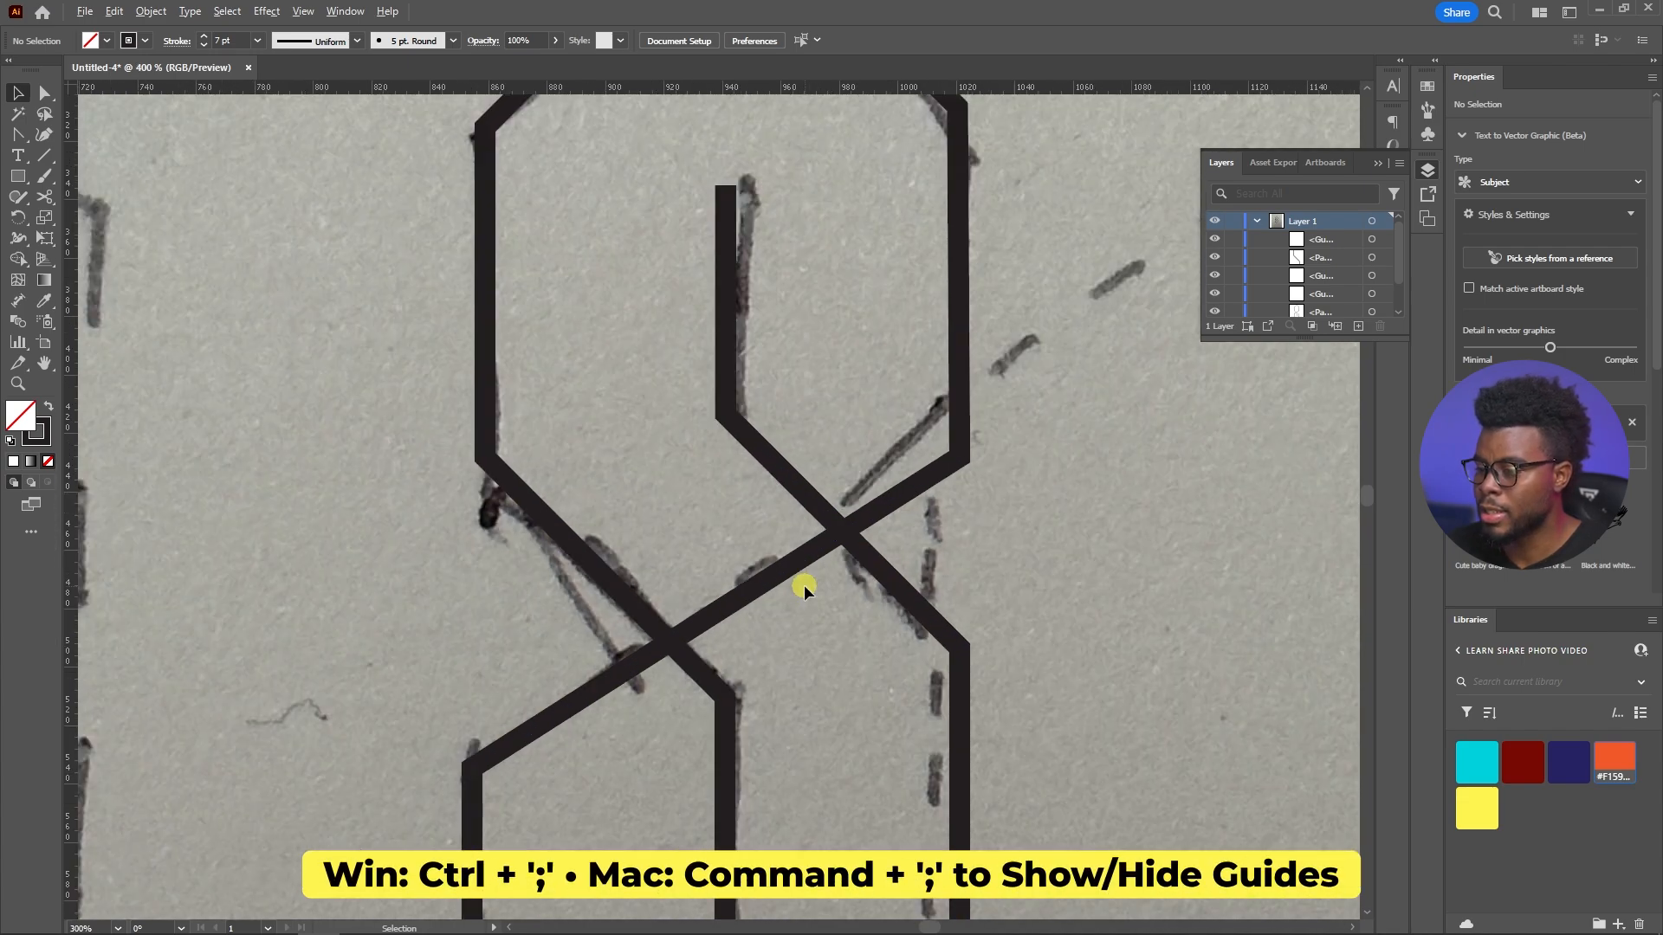
pyautogui.scroll(-2, 748, 609)
pyautogui.scroll(-2, 749, 609)
pyautogui.scroll(3, 746, 606)
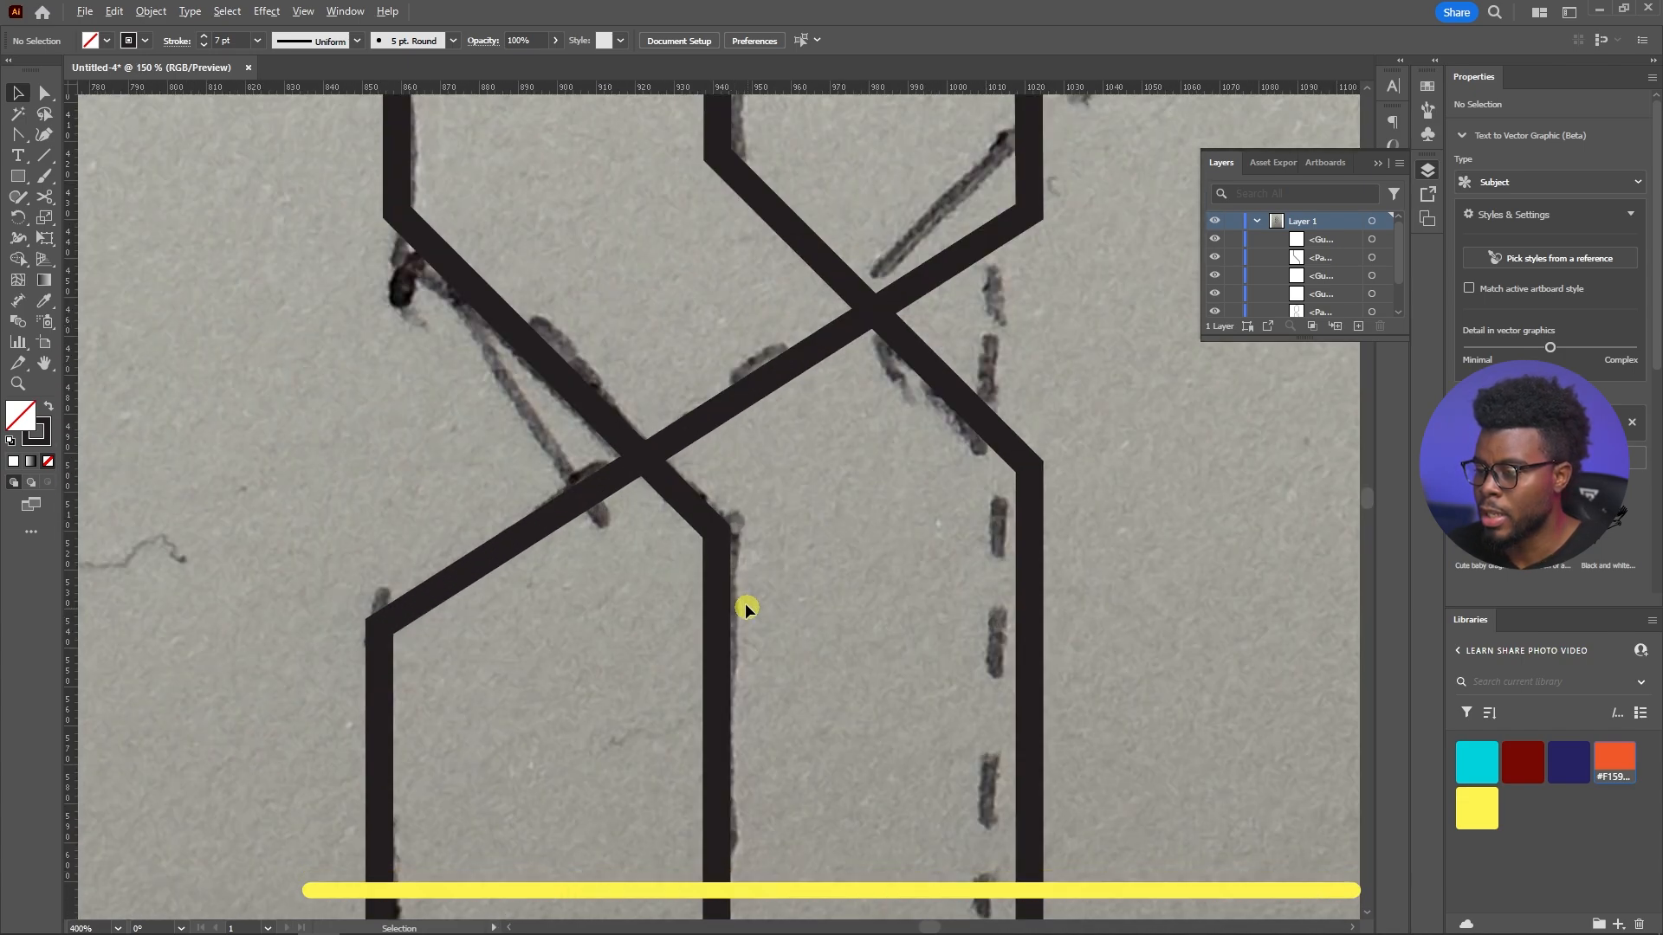
pyautogui.scroll(1, 724, 476)
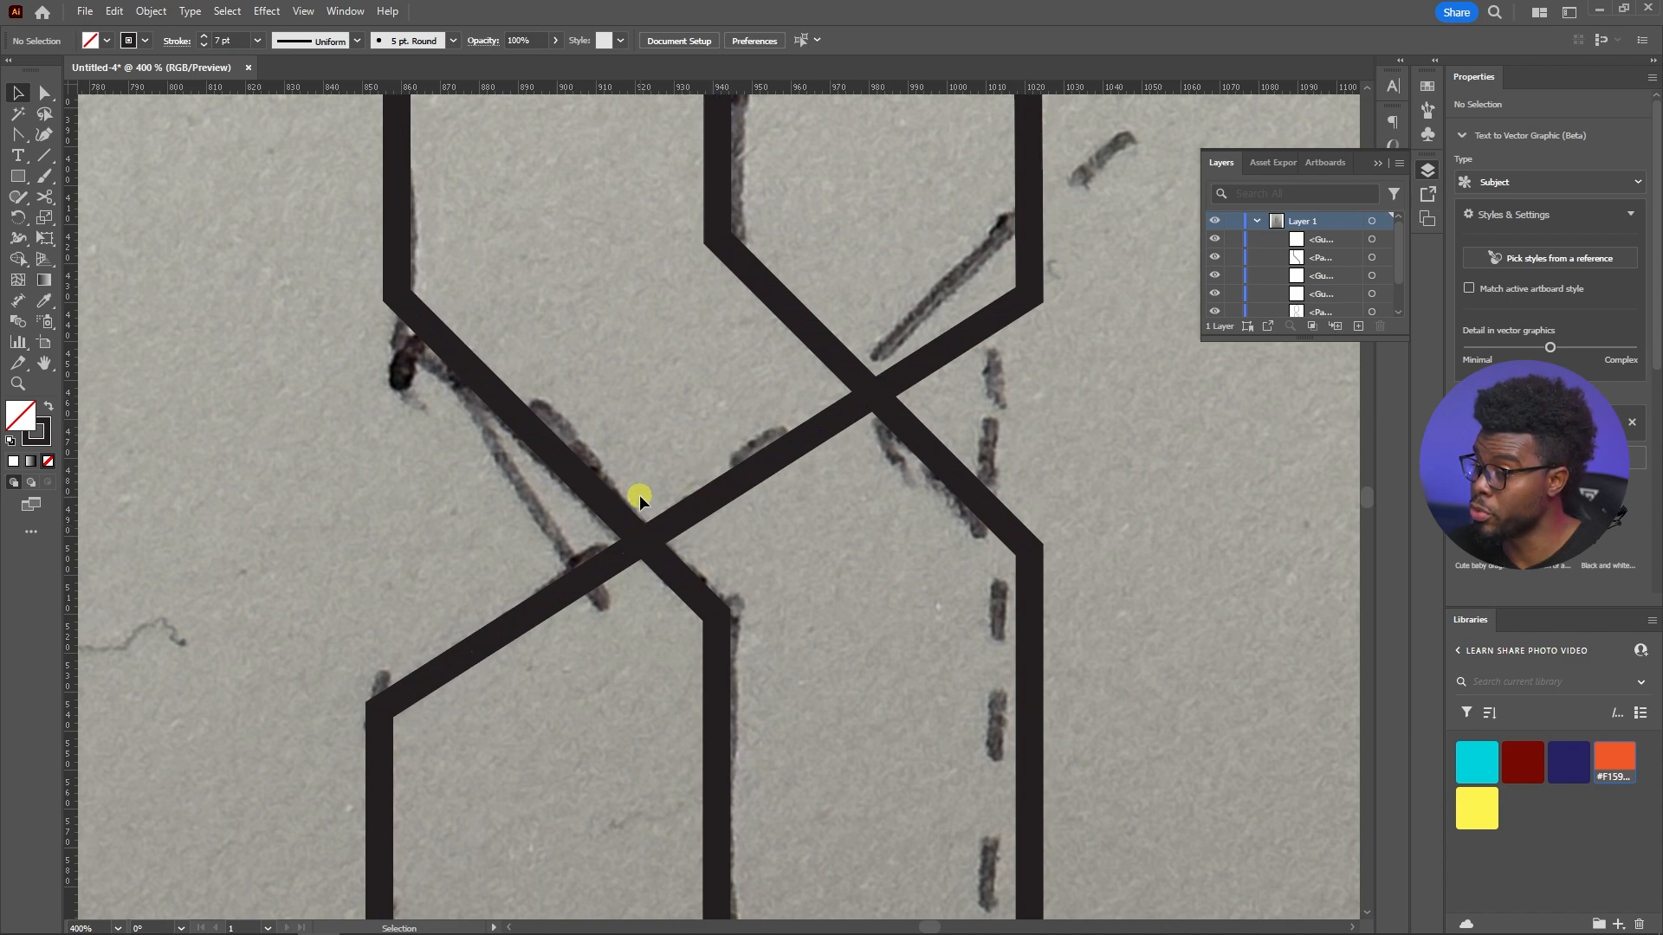
pyautogui.scroll(-1, 451, 538)
# Delete the lower left corner anchor together with the long diagonal and left vertical segments attached to it
pyautogui.hotkey('shift', 'c')
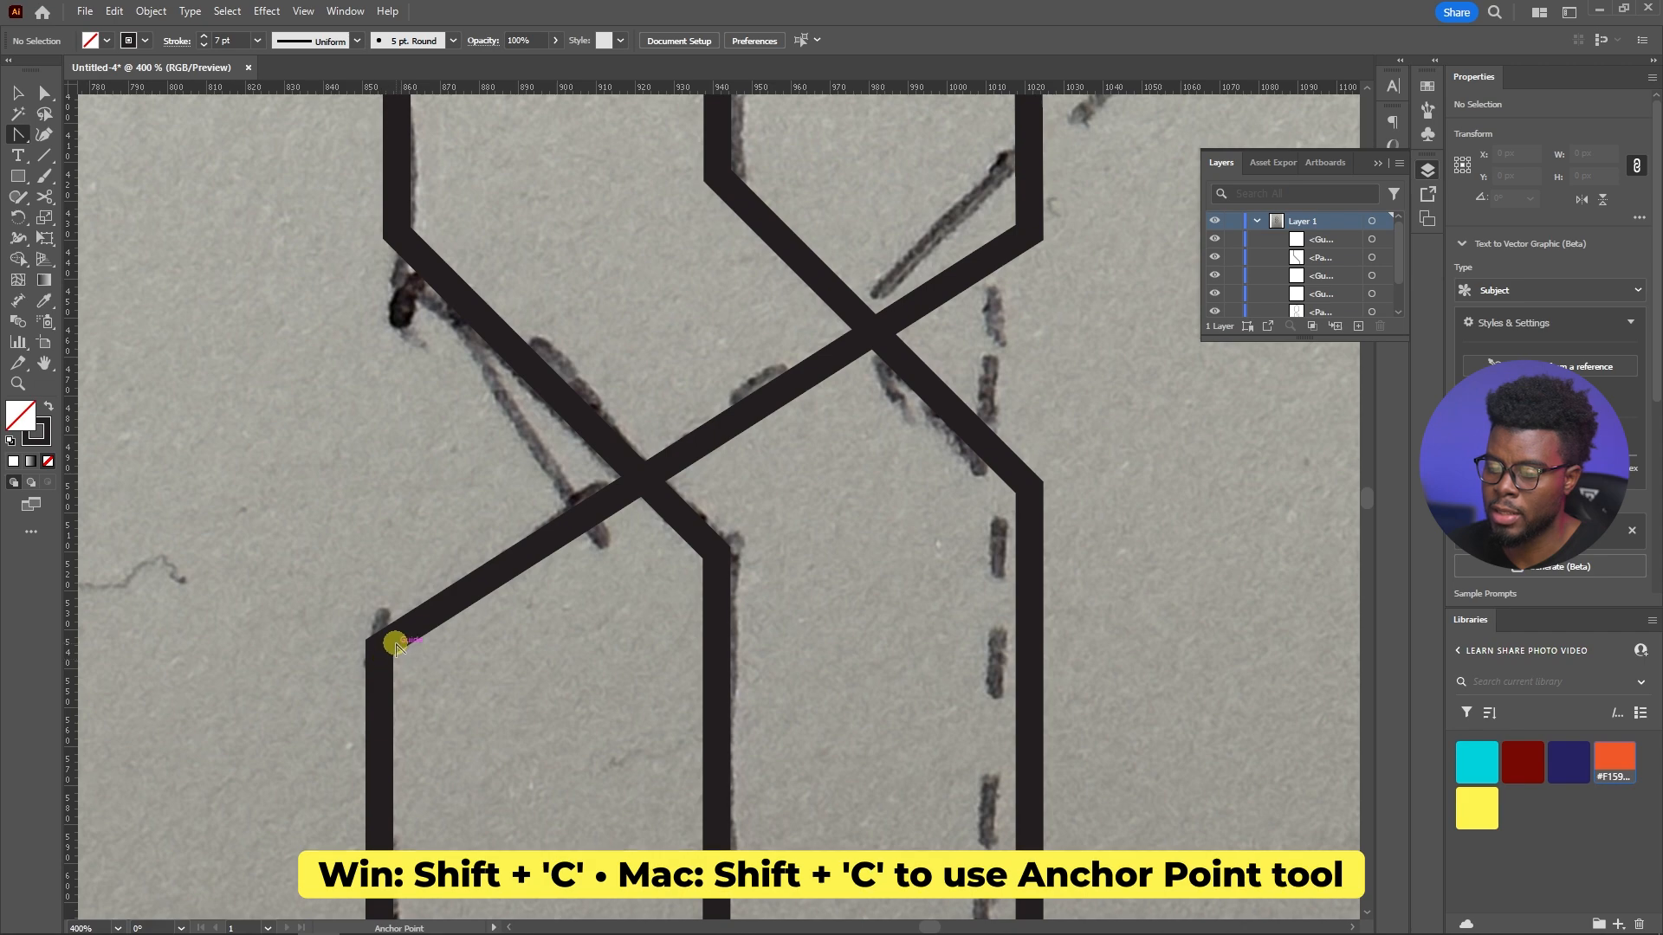
pyautogui.click(379, 647)
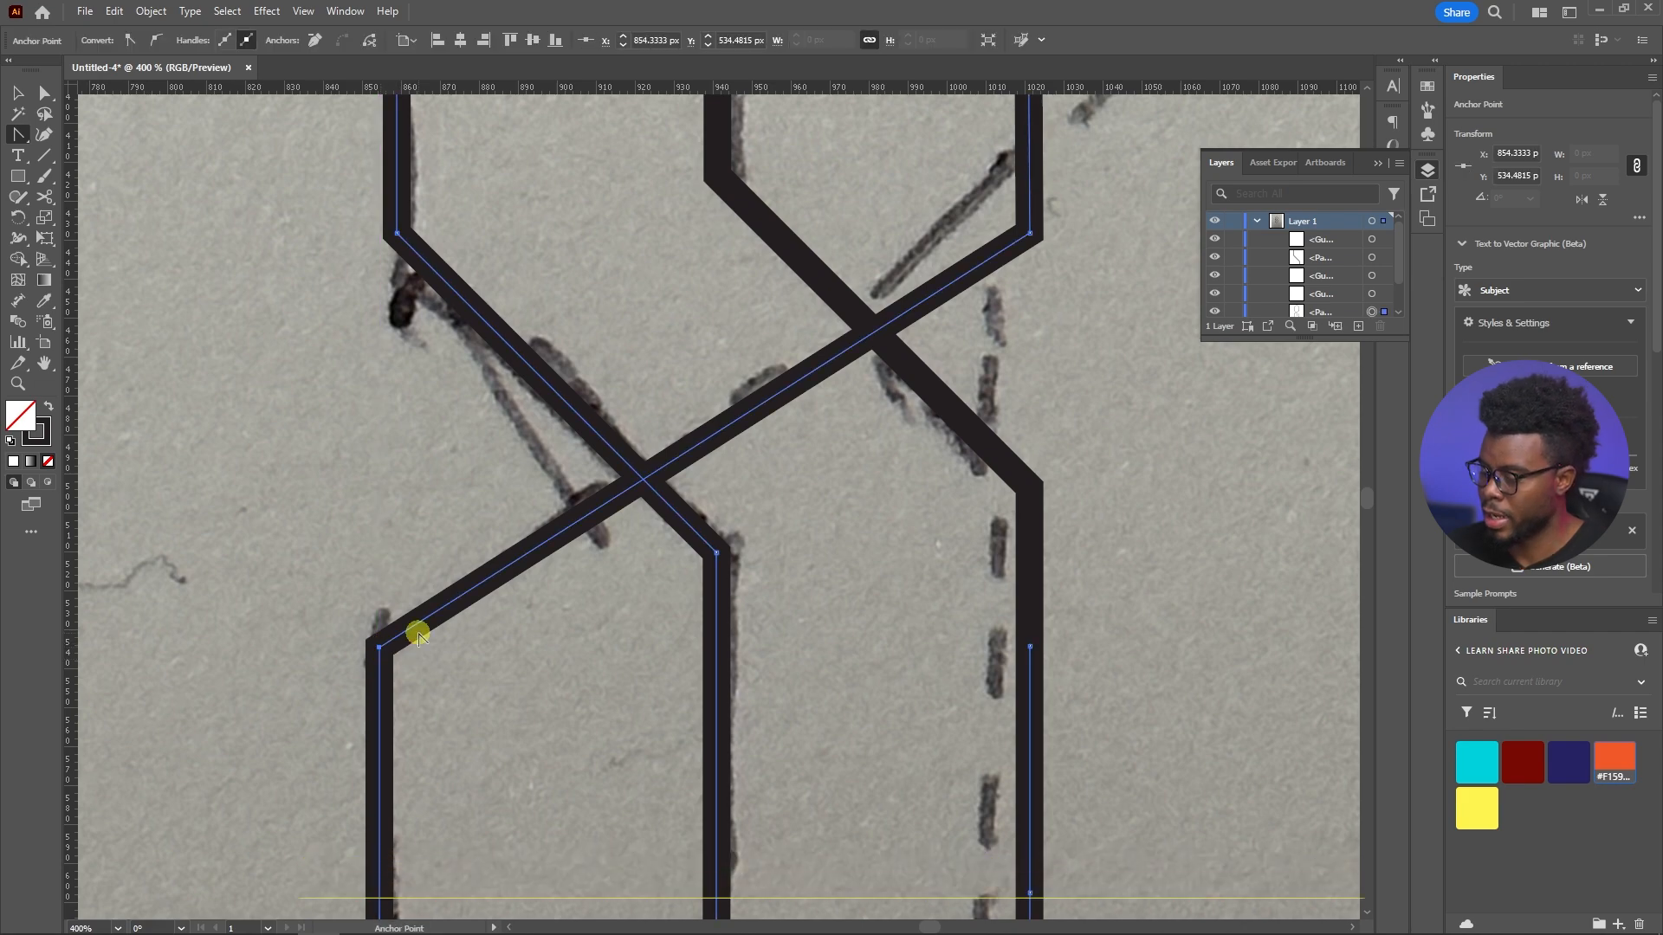
pyautogui.press('Delete')
pyautogui.scroll(-3, 537, 576)
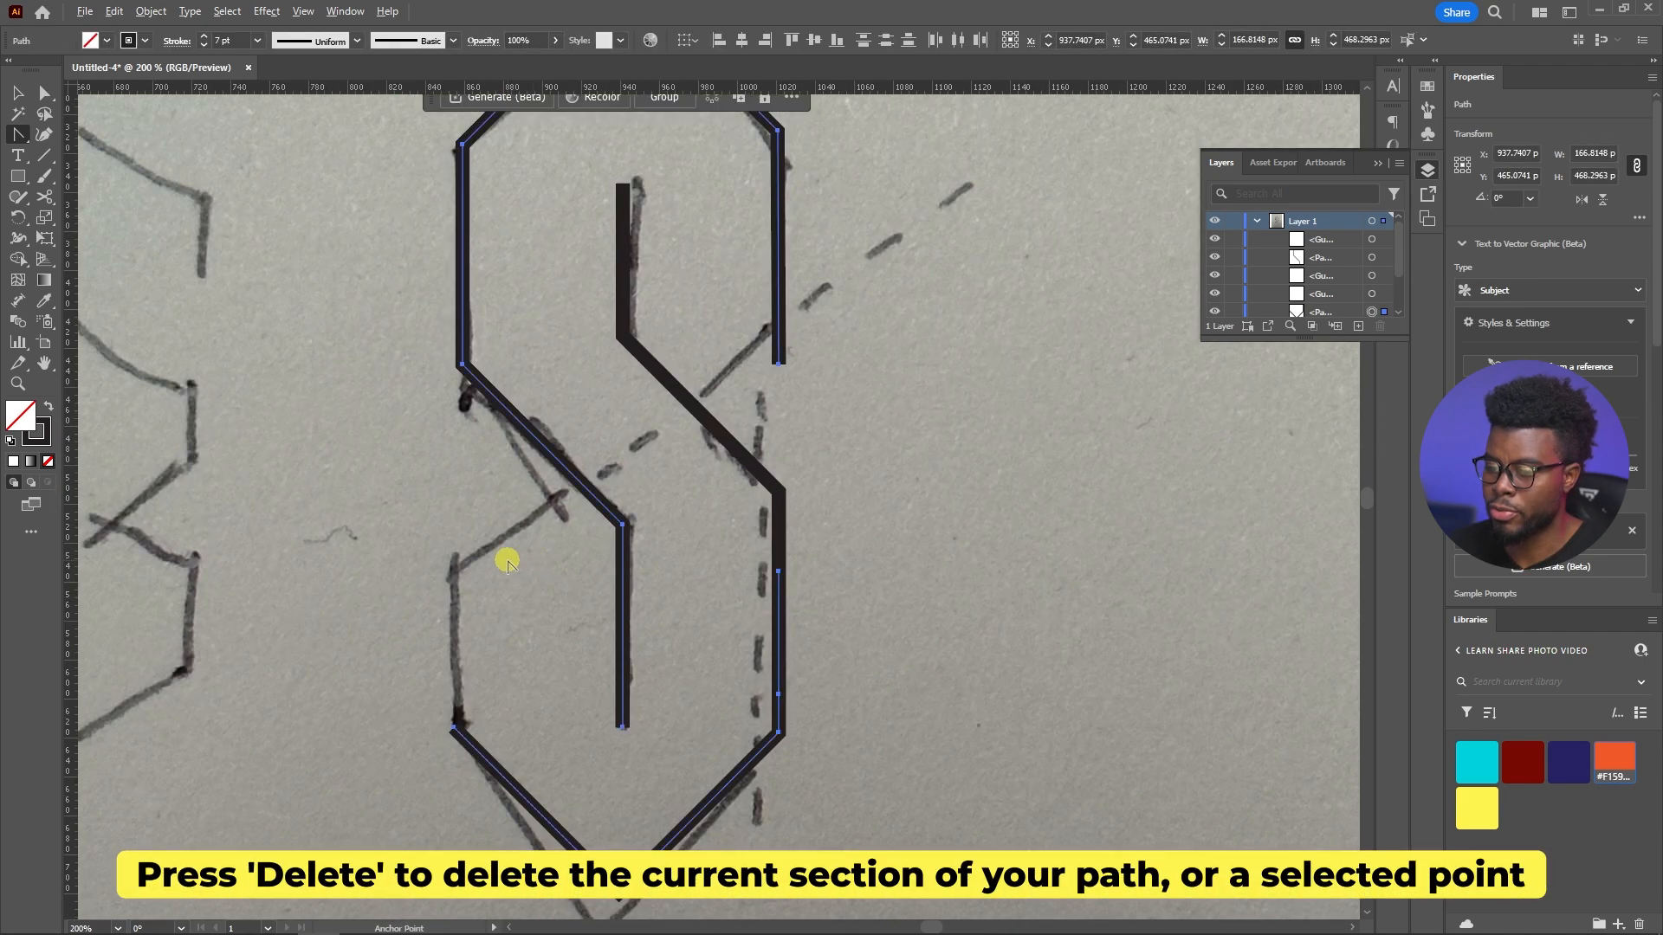
# Trace the lower left vertical from its corner anchor up to about Y 534 px and the short diagonal to about X 920, Y 490 px
pyautogui.scroll(2, 503, 565)
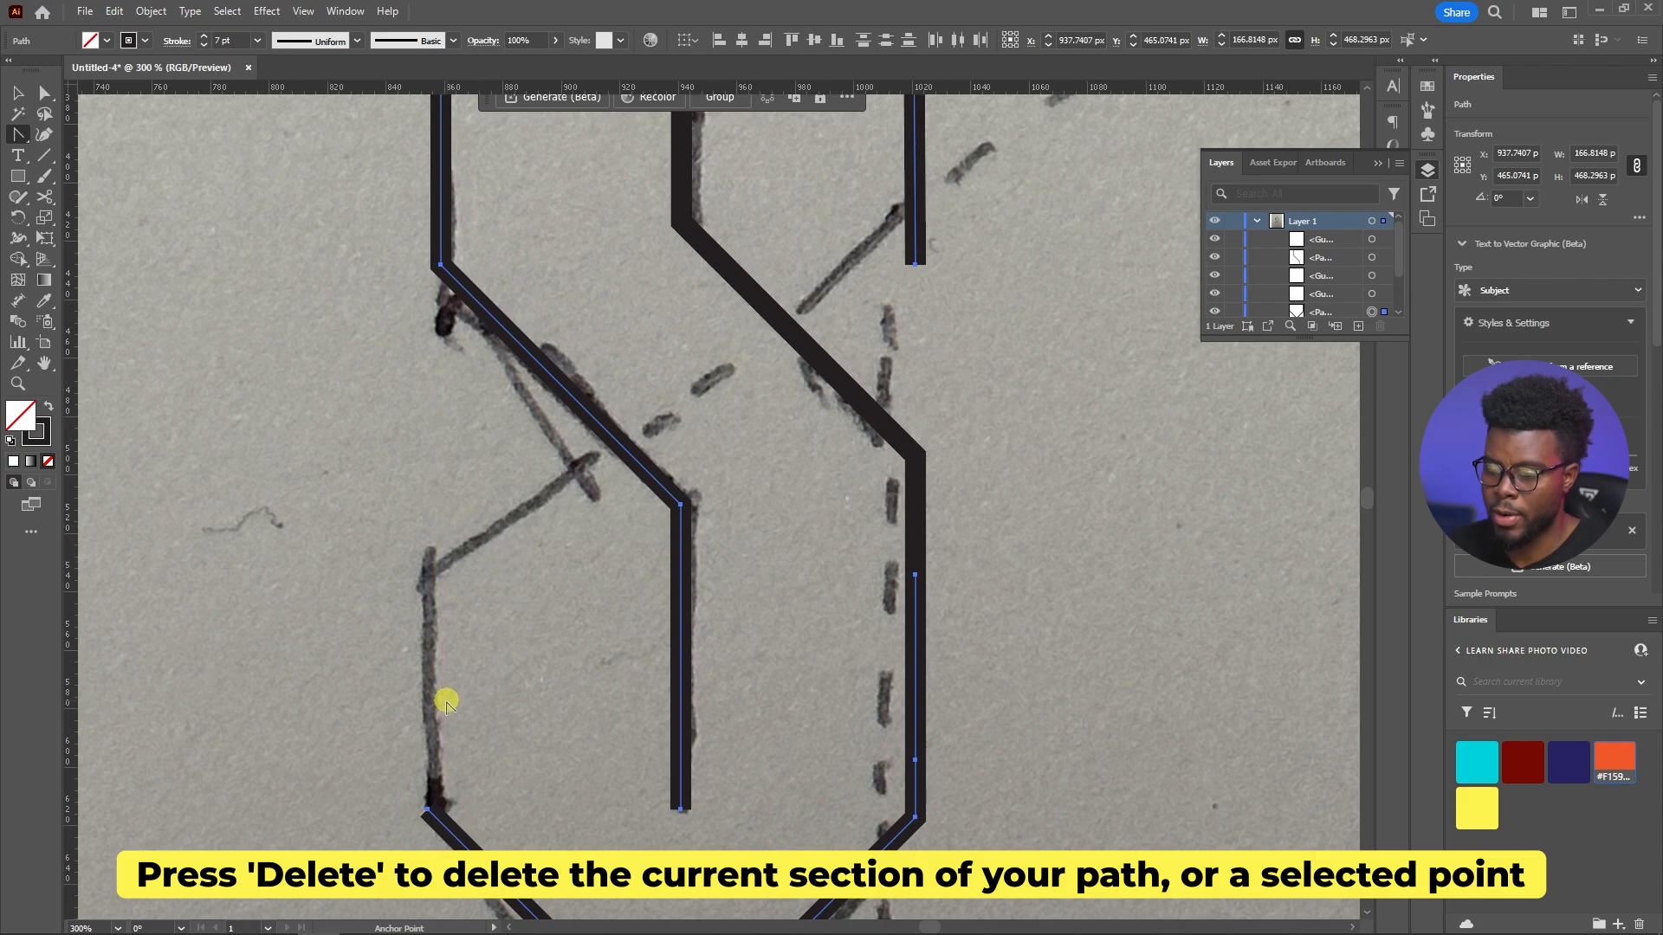
pyautogui.press('p')
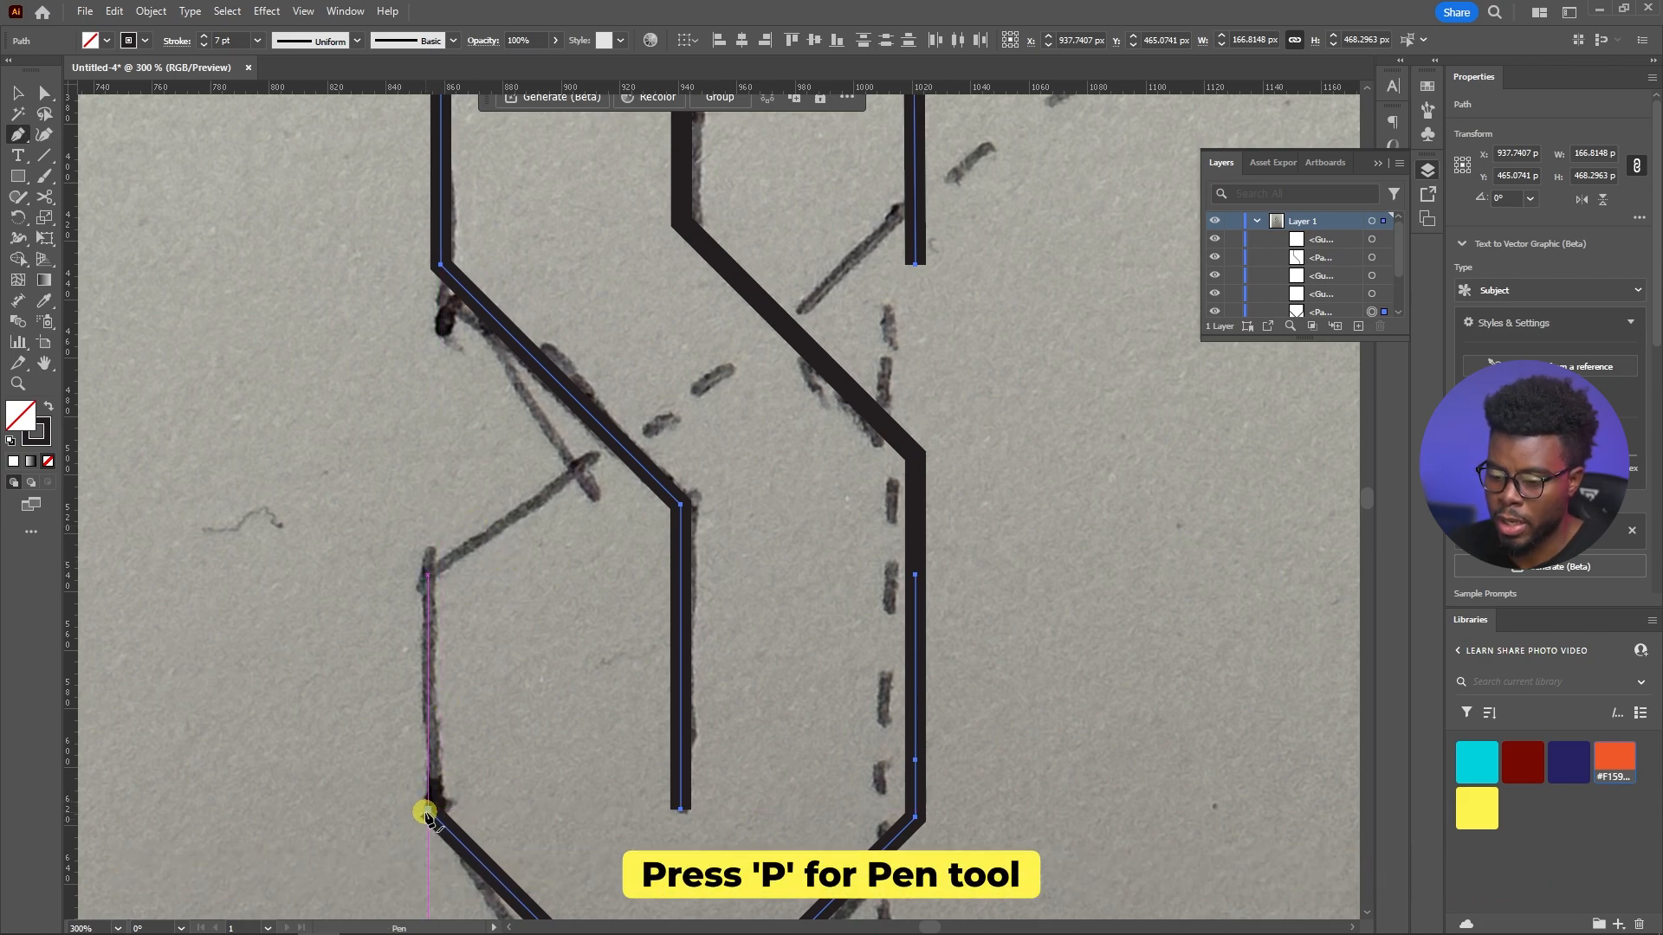
pyautogui.click(433, 810)
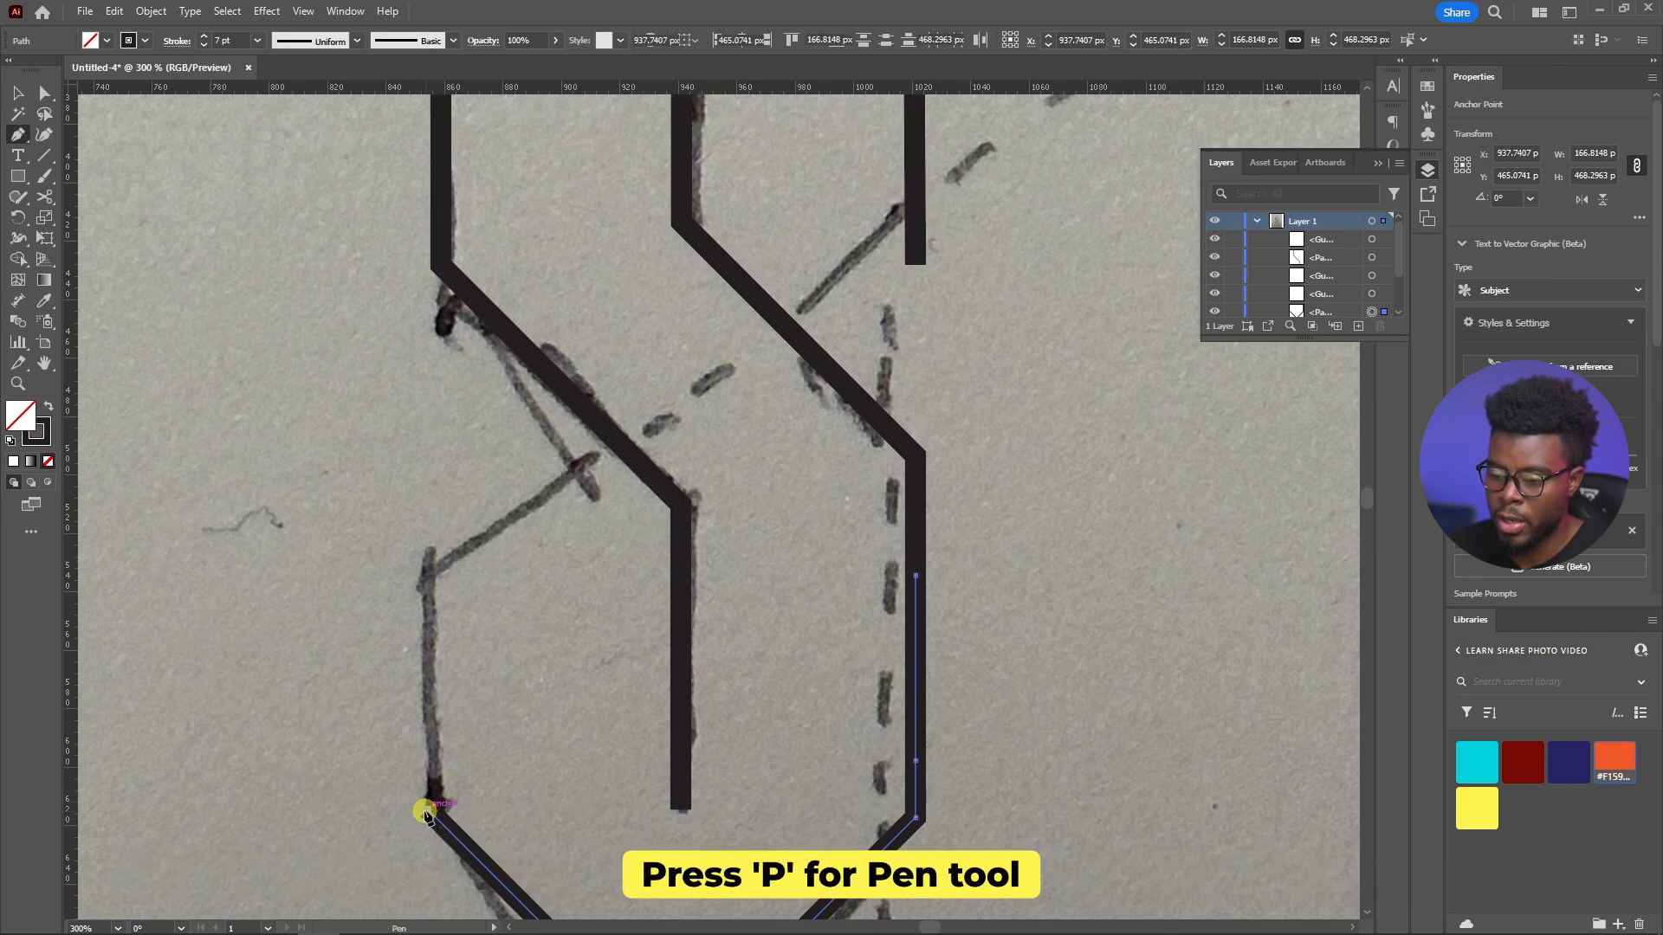
pyautogui.click(428, 576)
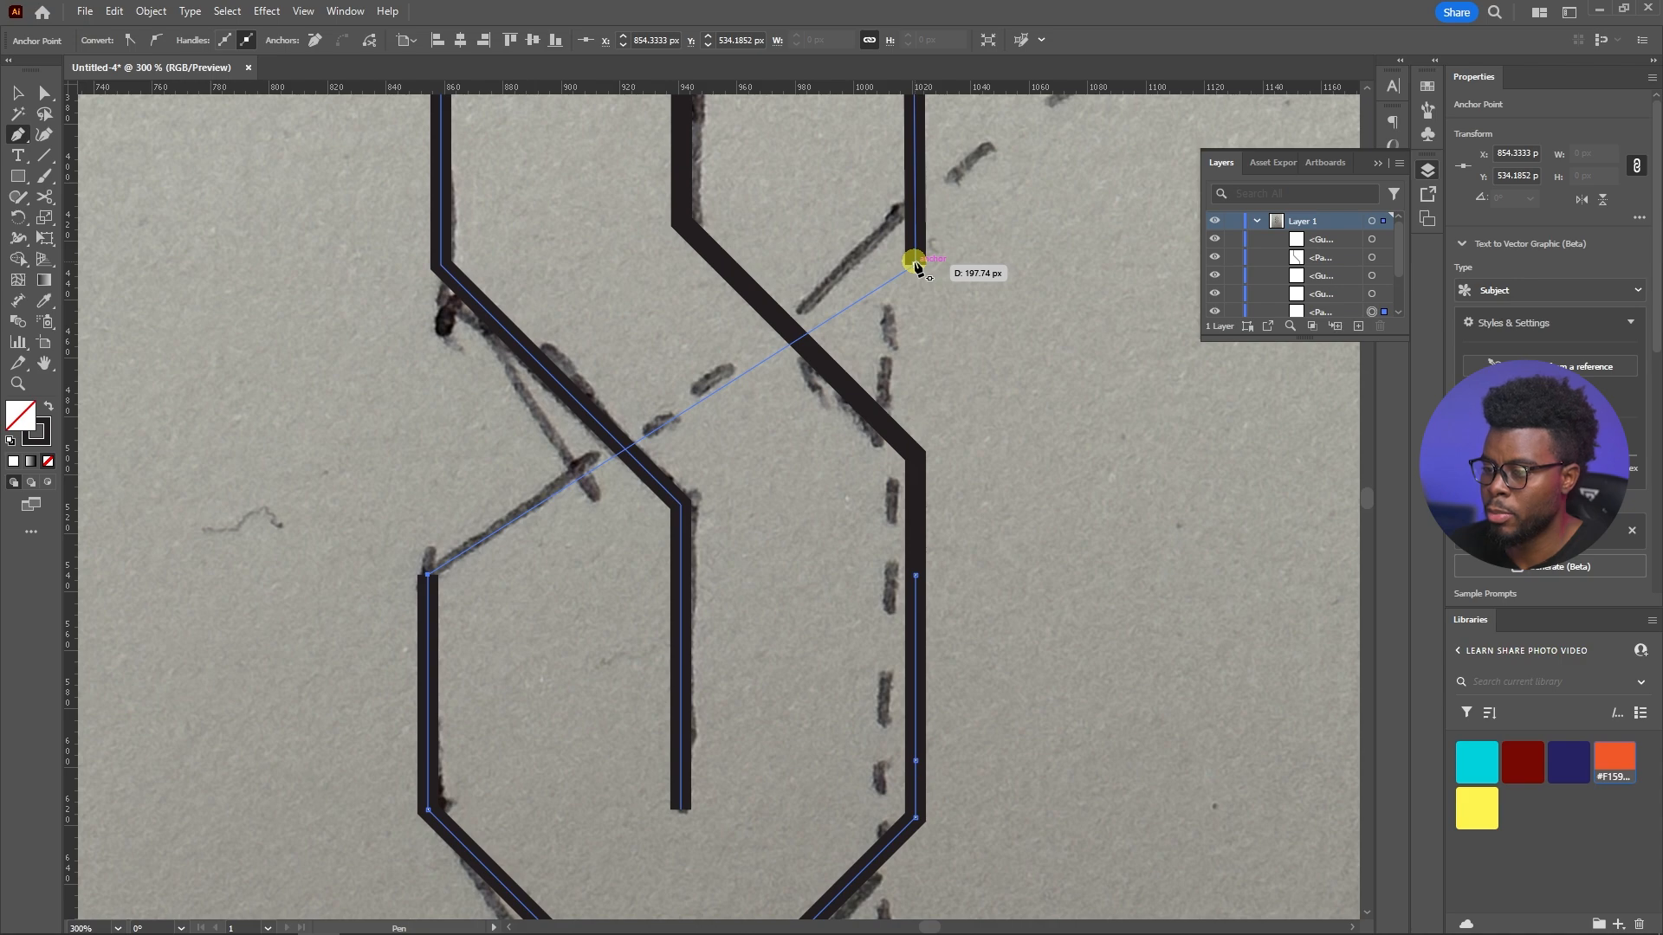
pyautogui.click(620, 447)
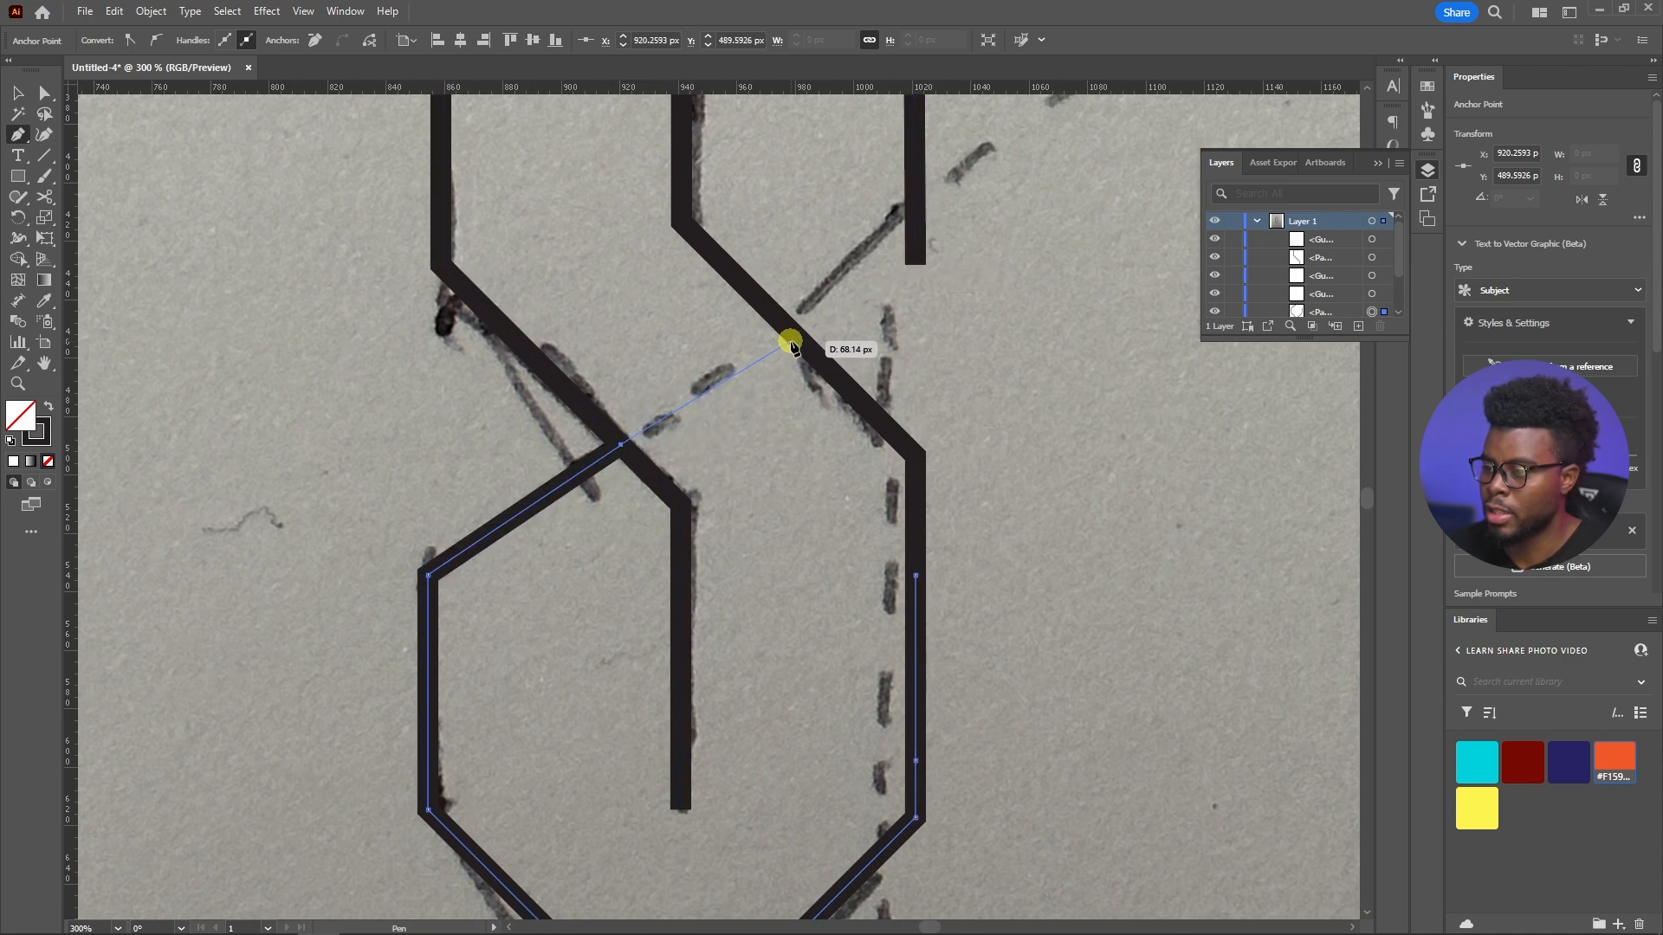
# Continue the upper right vertical from its open end with a short diagonal to the inner stroke at about X 979, Y 451 px
pyautogui.scroll(2, 815, 329)
pyautogui.scroll(2, 797, 388)
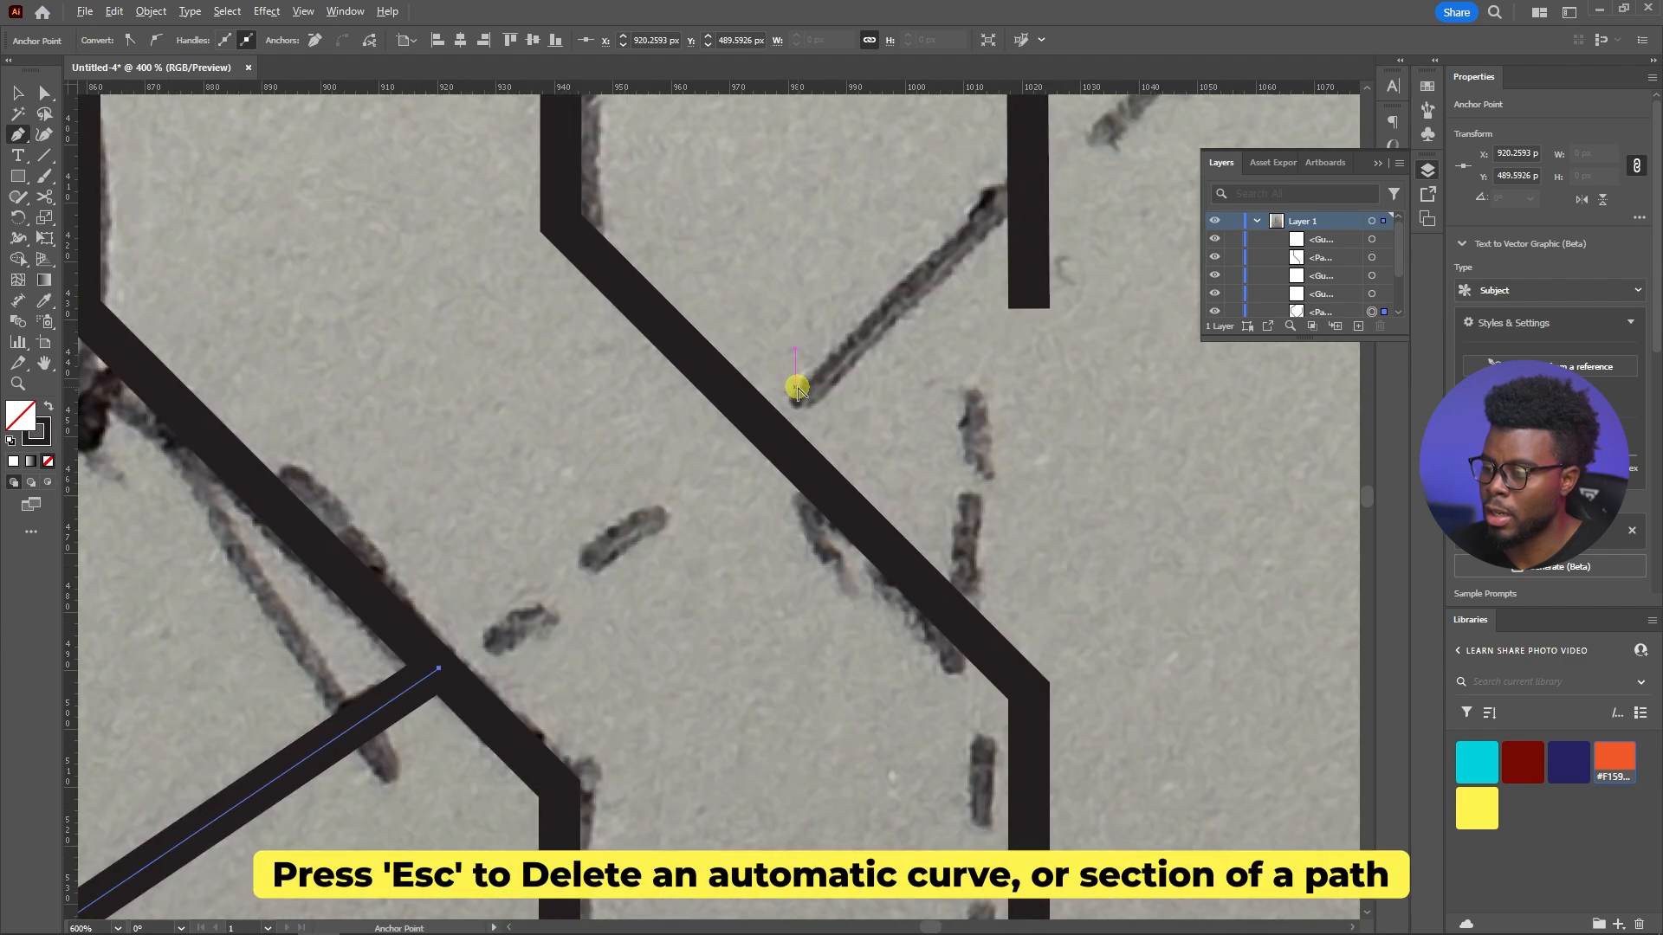
pyautogui.scroll(-1, 796, 389)
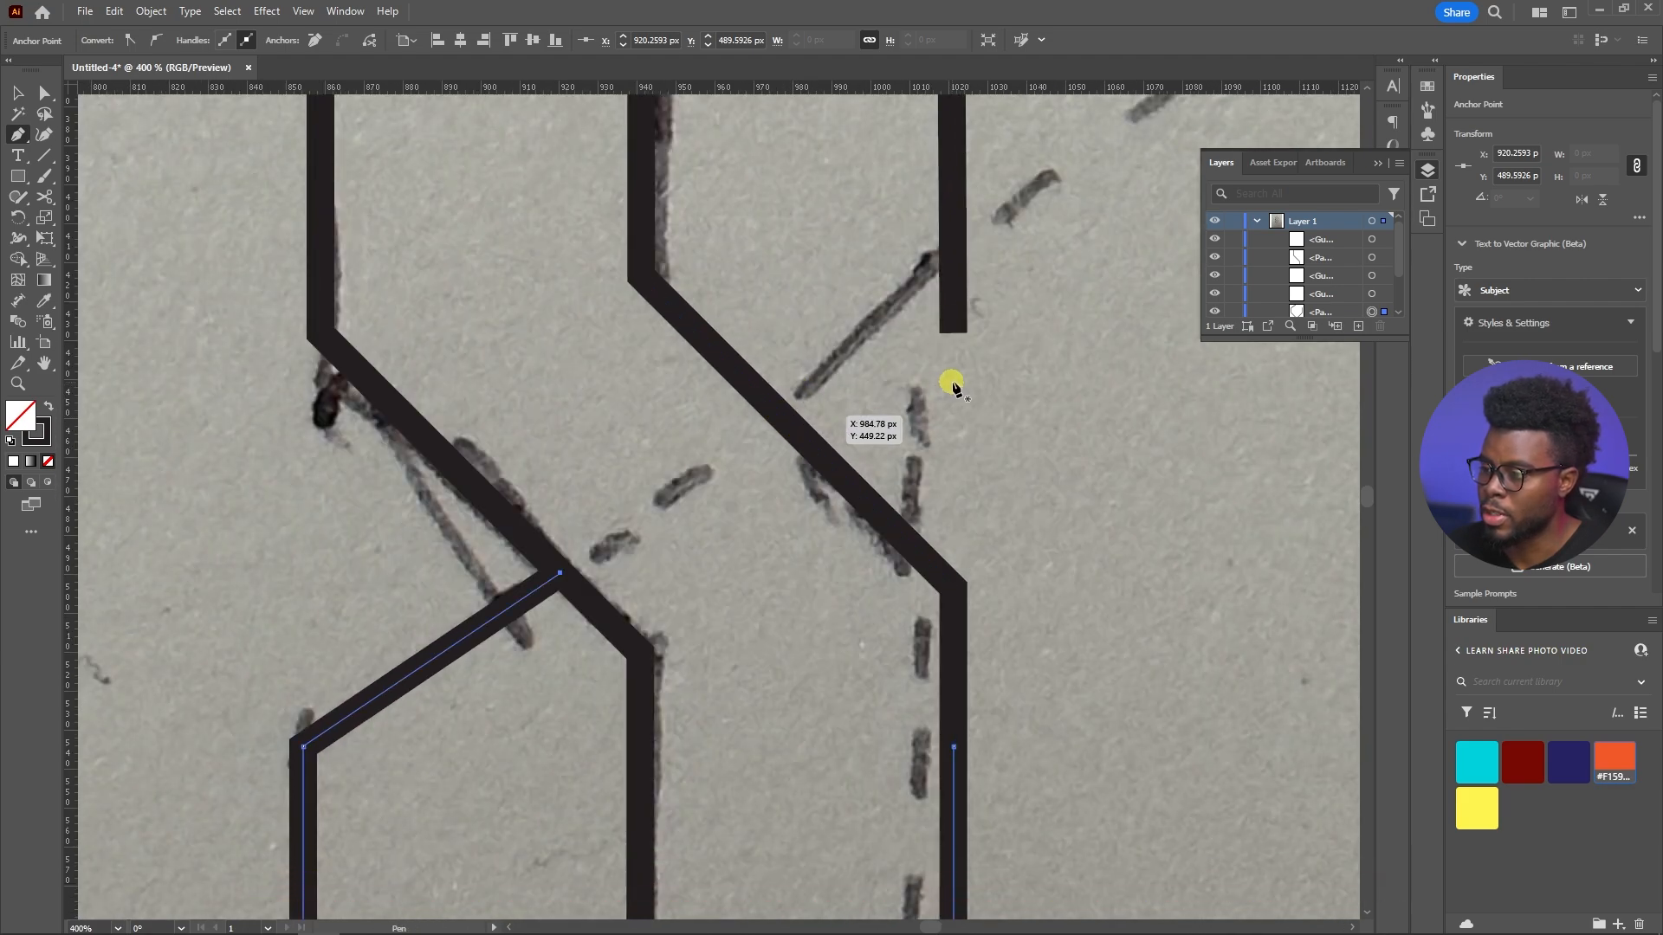
pyautogui.click(952, 331)
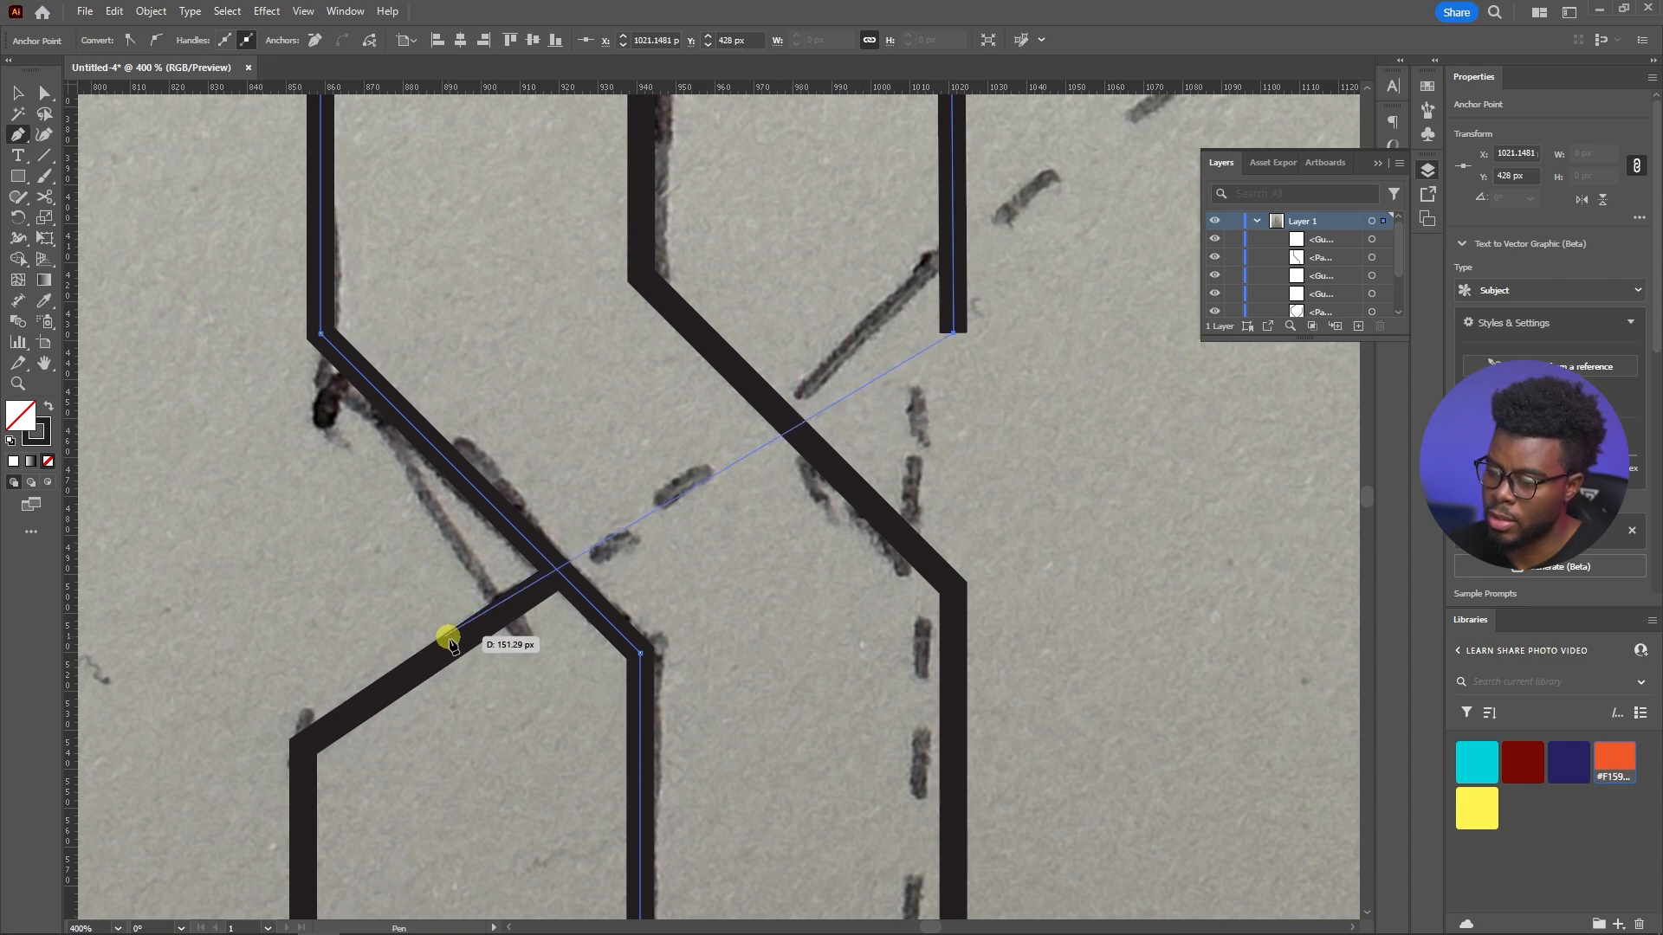
pyautogui.click(789, 422)
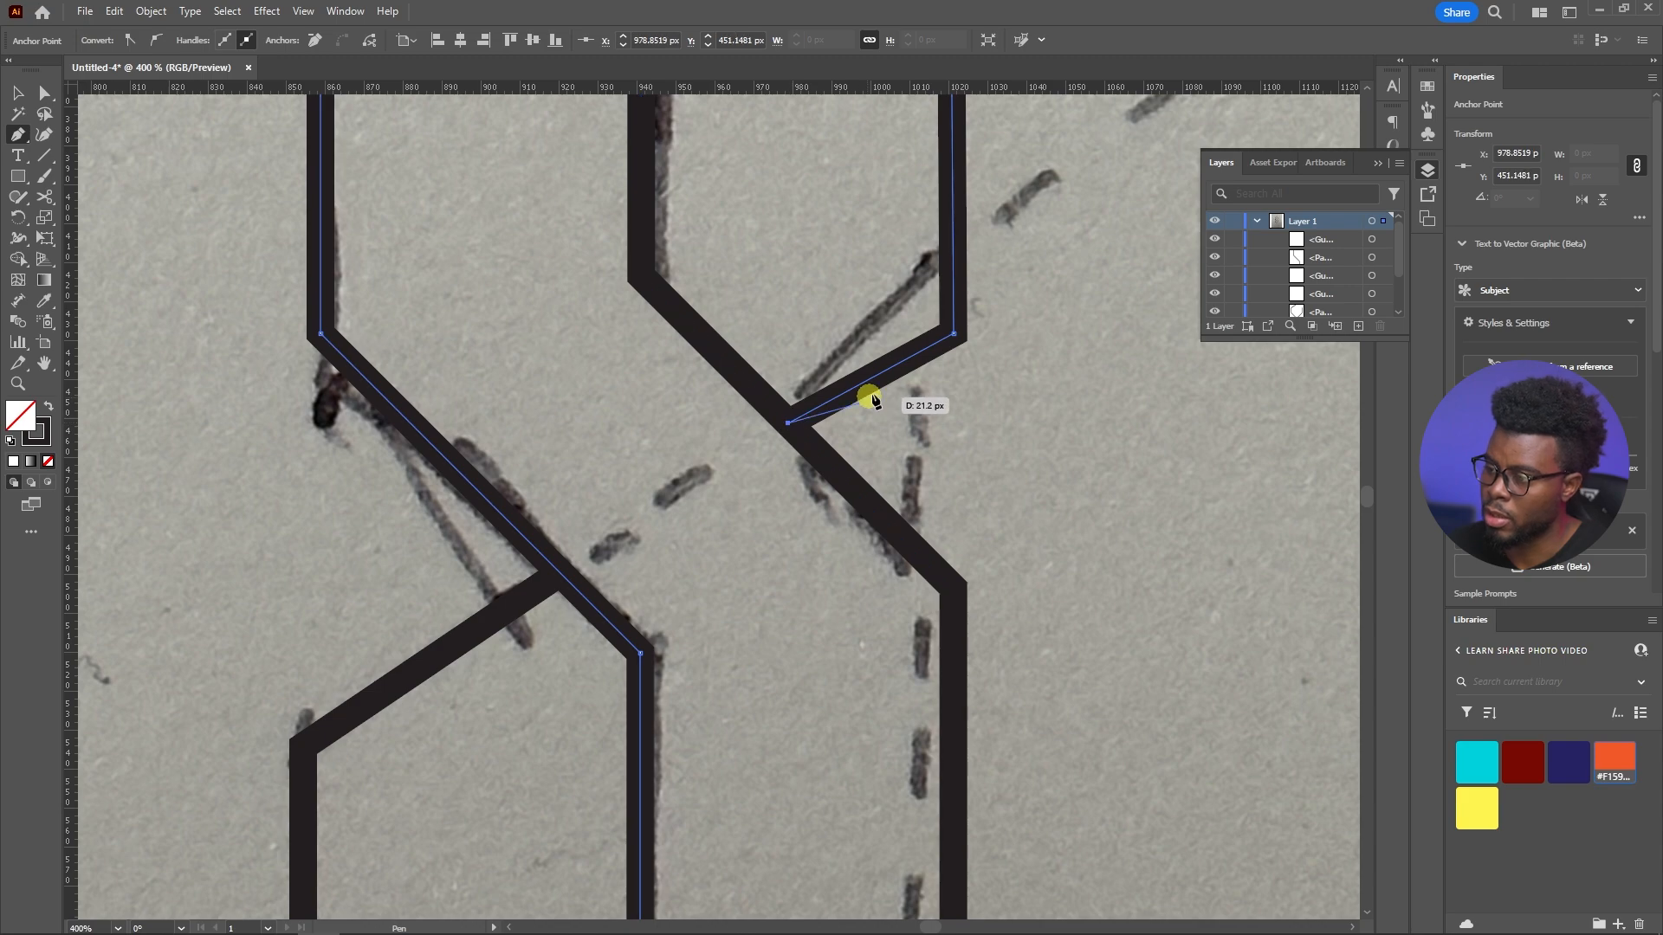
# Move the upper right vertical's lower corner anchor straight up to about Y 419 px with the Anchor Point tool
pyautogui.hotkey('shift', 'c')
pyautogui.scroll(3, 1009, 425)
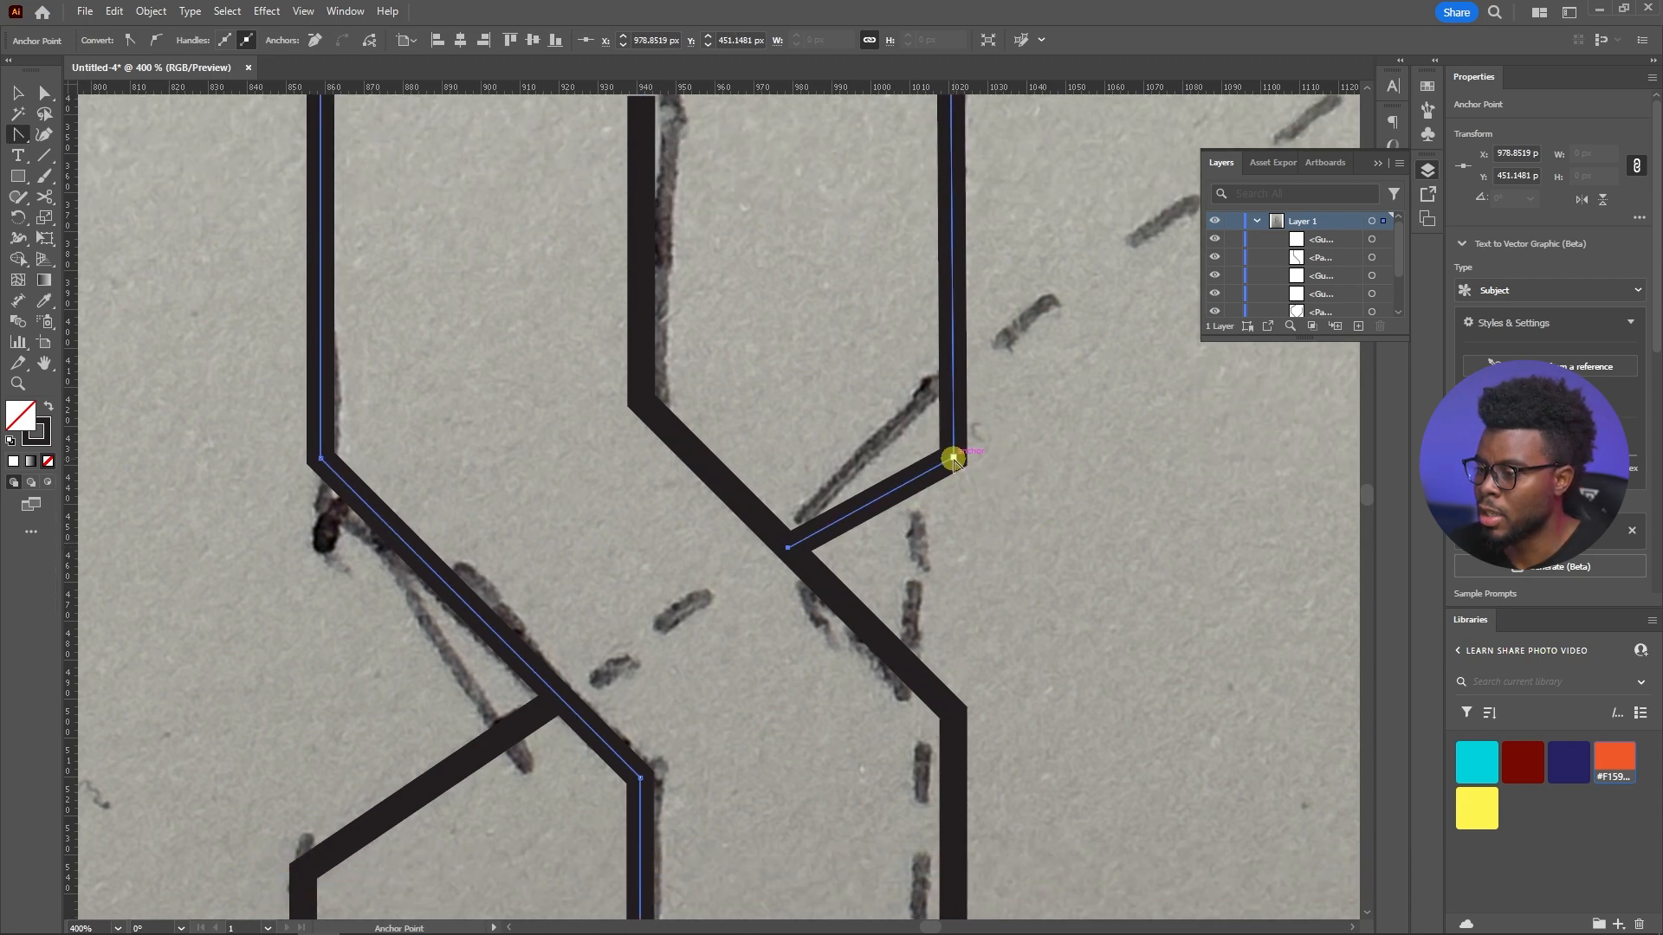
pyautogui.moveTo(953, 458); pyautogui.dragTo(954, 424)
pyautogui.scroll(-2, 565, 679)
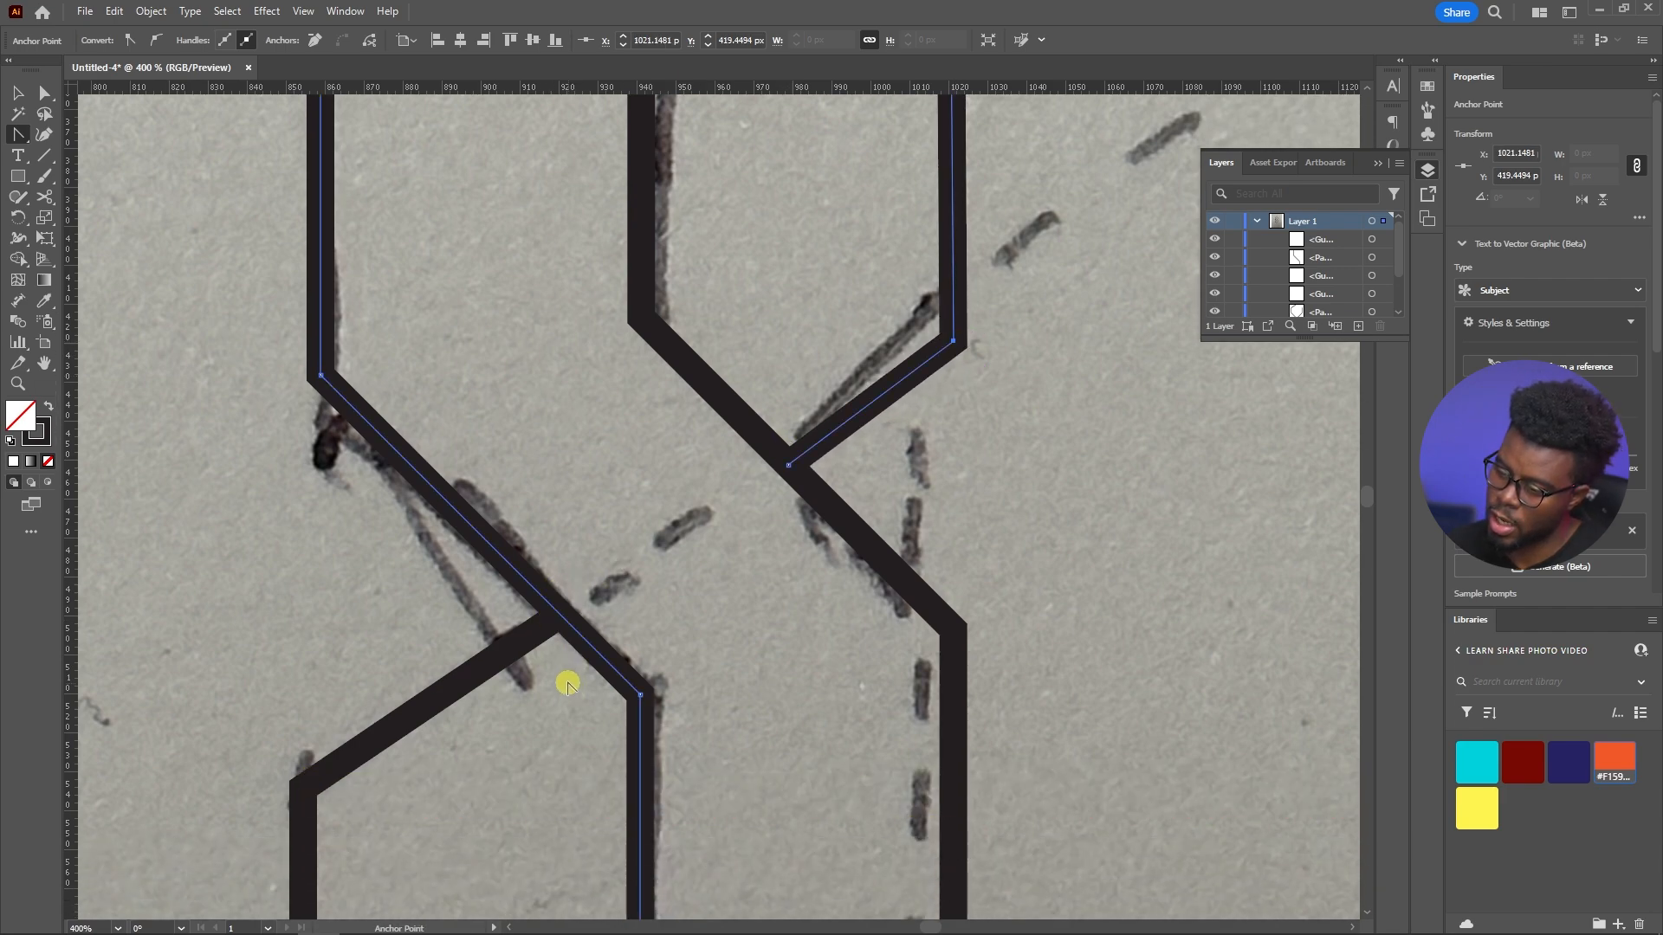
# Enlarge the layer list, hide the locked reference photo and deselect the letter's path
pyautogui.scroll(-5, 544, 592)
pyautogui.scroll(2, 547, 571)
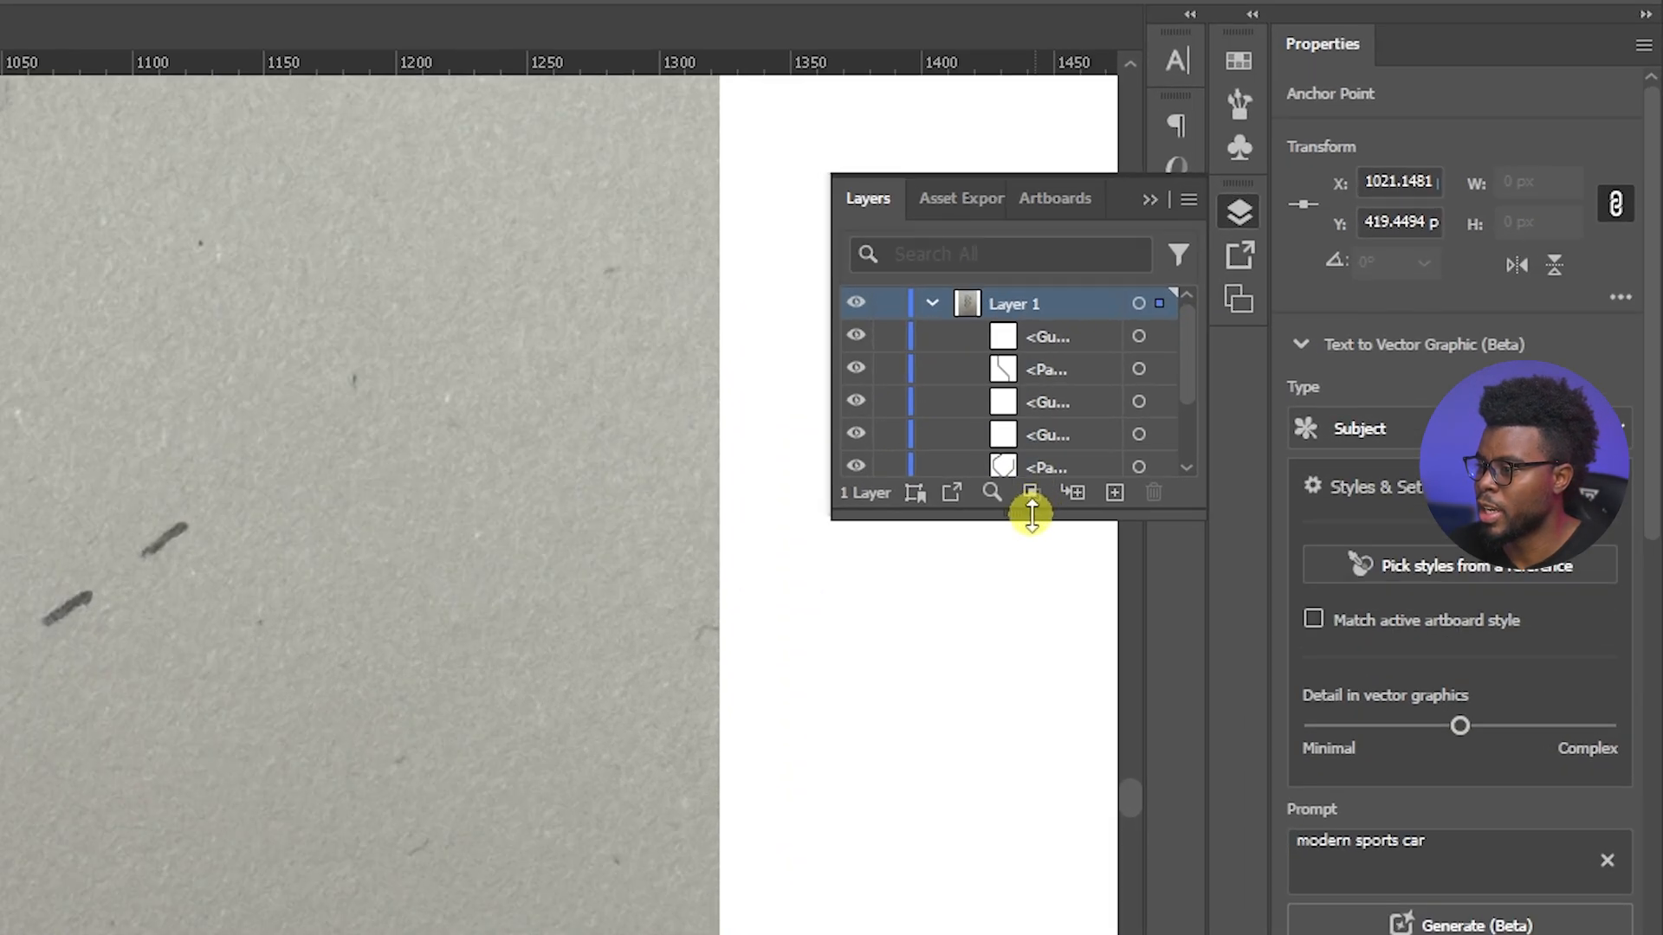
pyautogui.moveTo(1316, 338); pyautogui.dragTo(1307, 487)
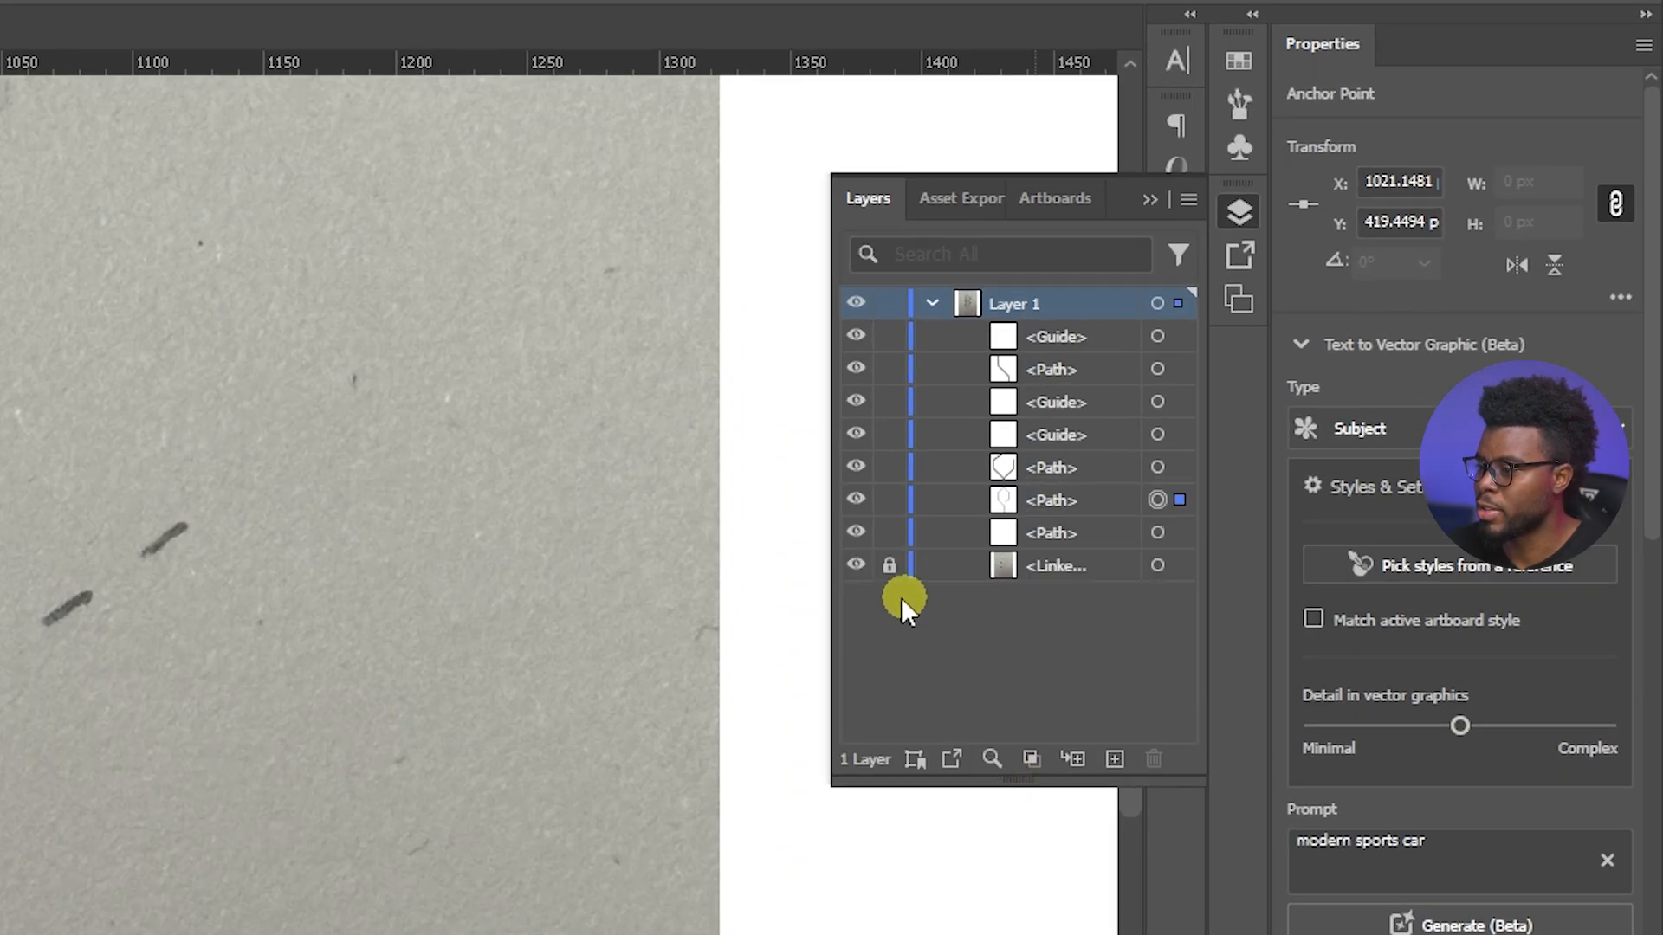
pyautogui.click(856, 566)
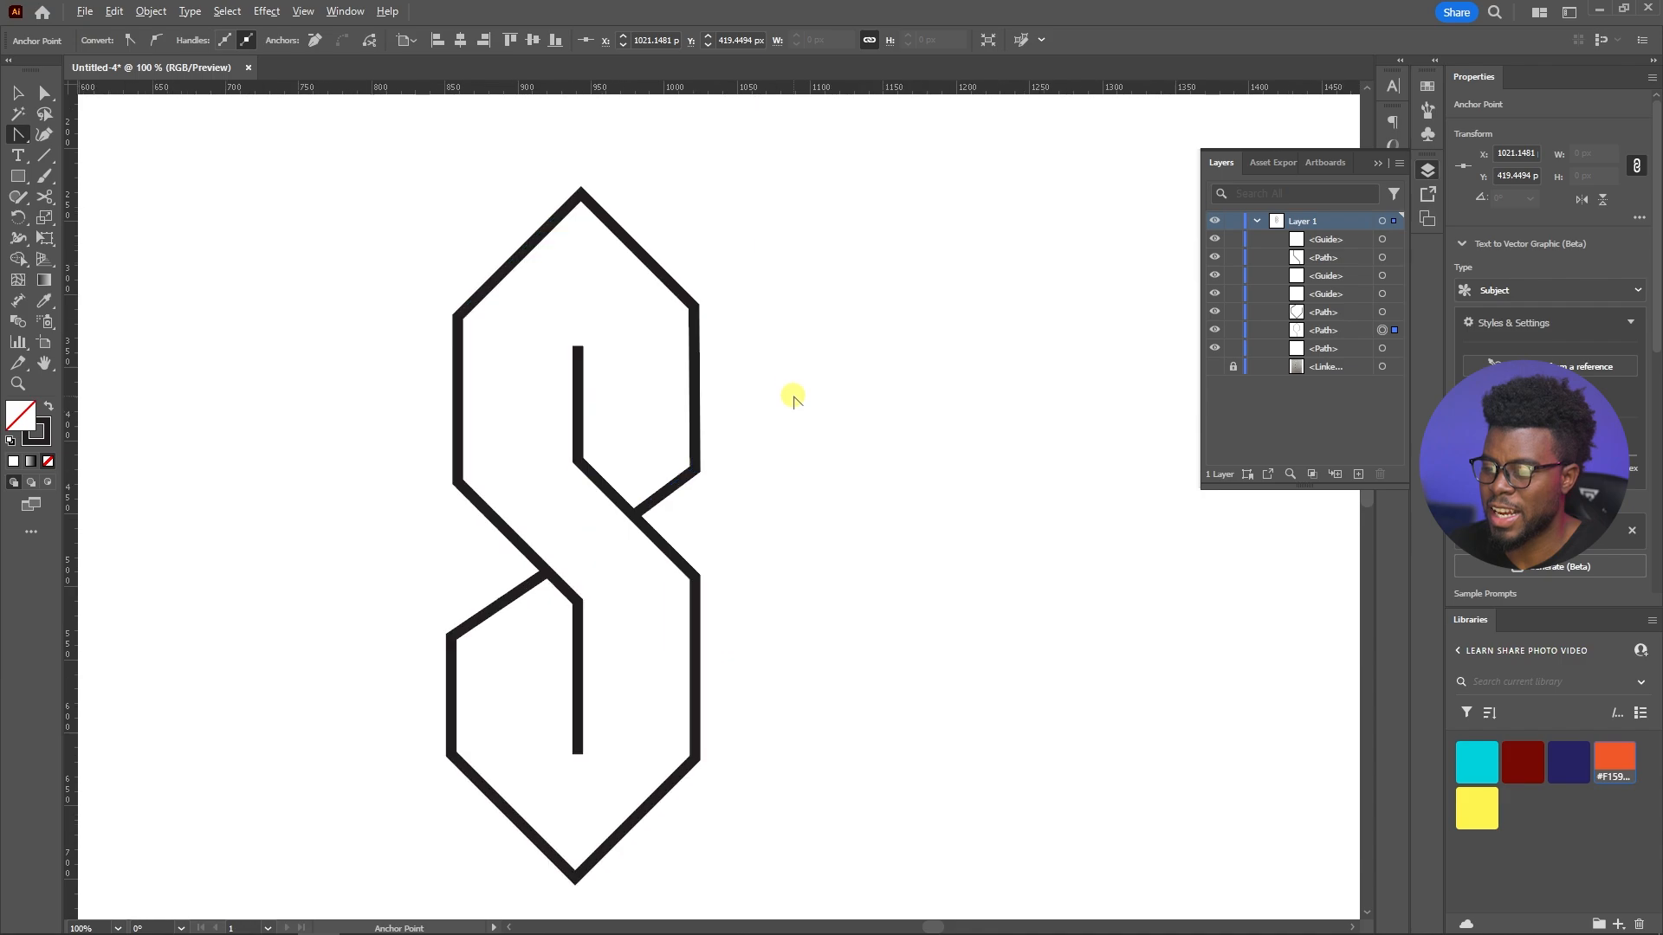
pyautogui.press('v')
pyautogui.click(854, 395)
pyautogui.hscroll(-2, 855, 395)
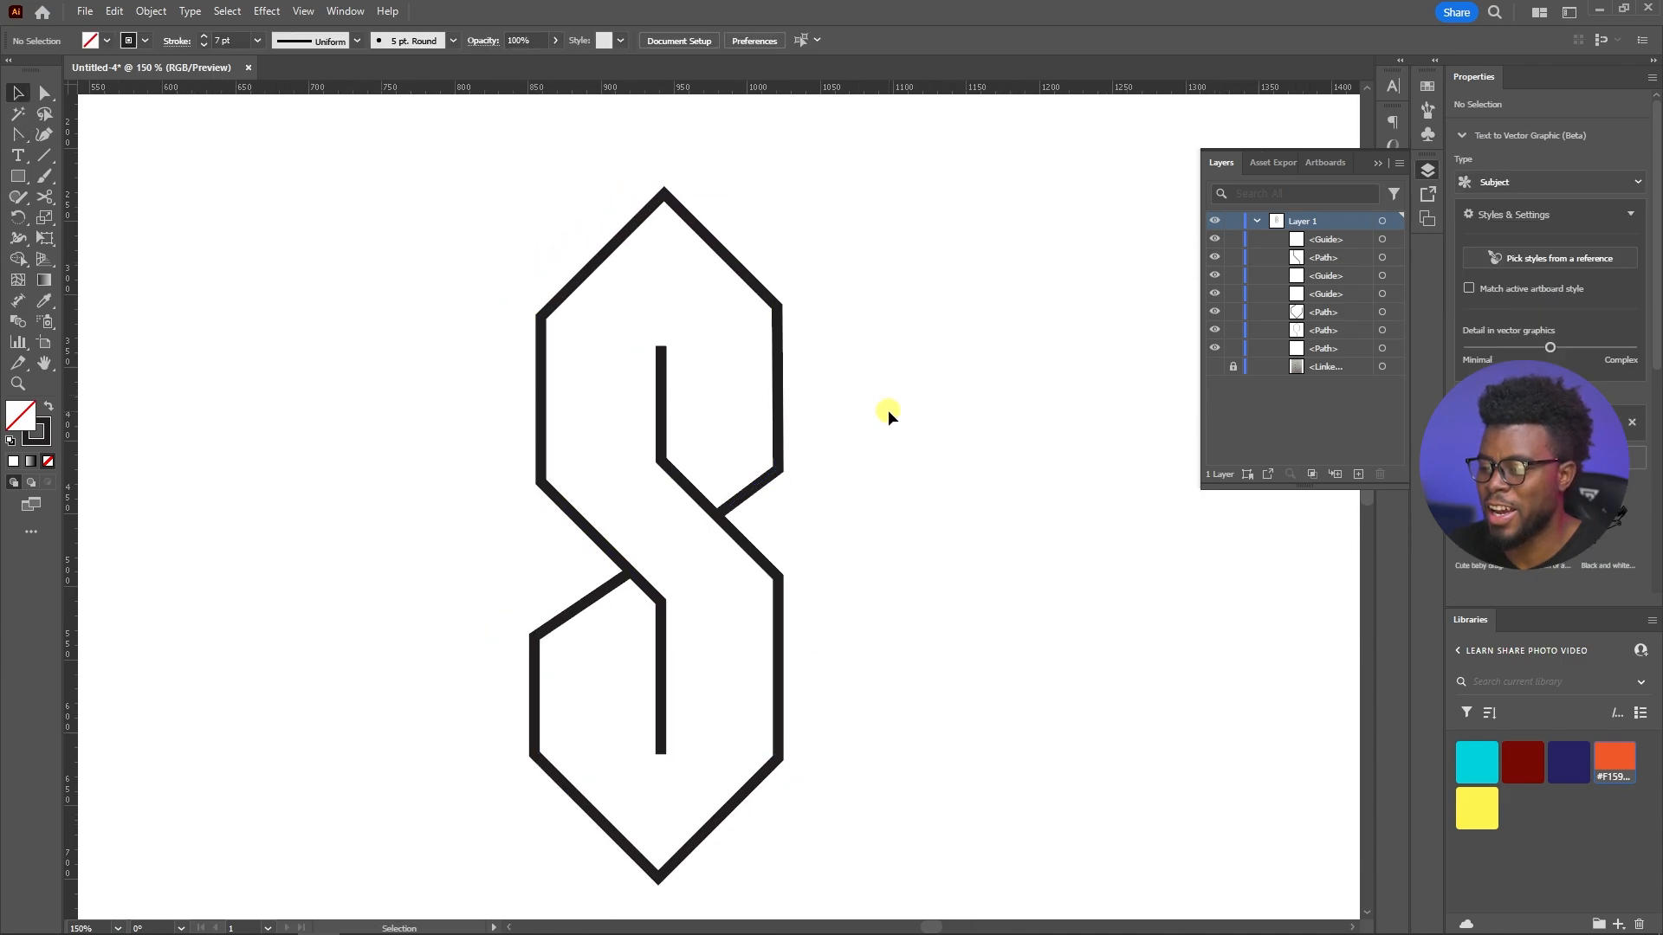
pyautogui.scroll(-2, 889, 412)
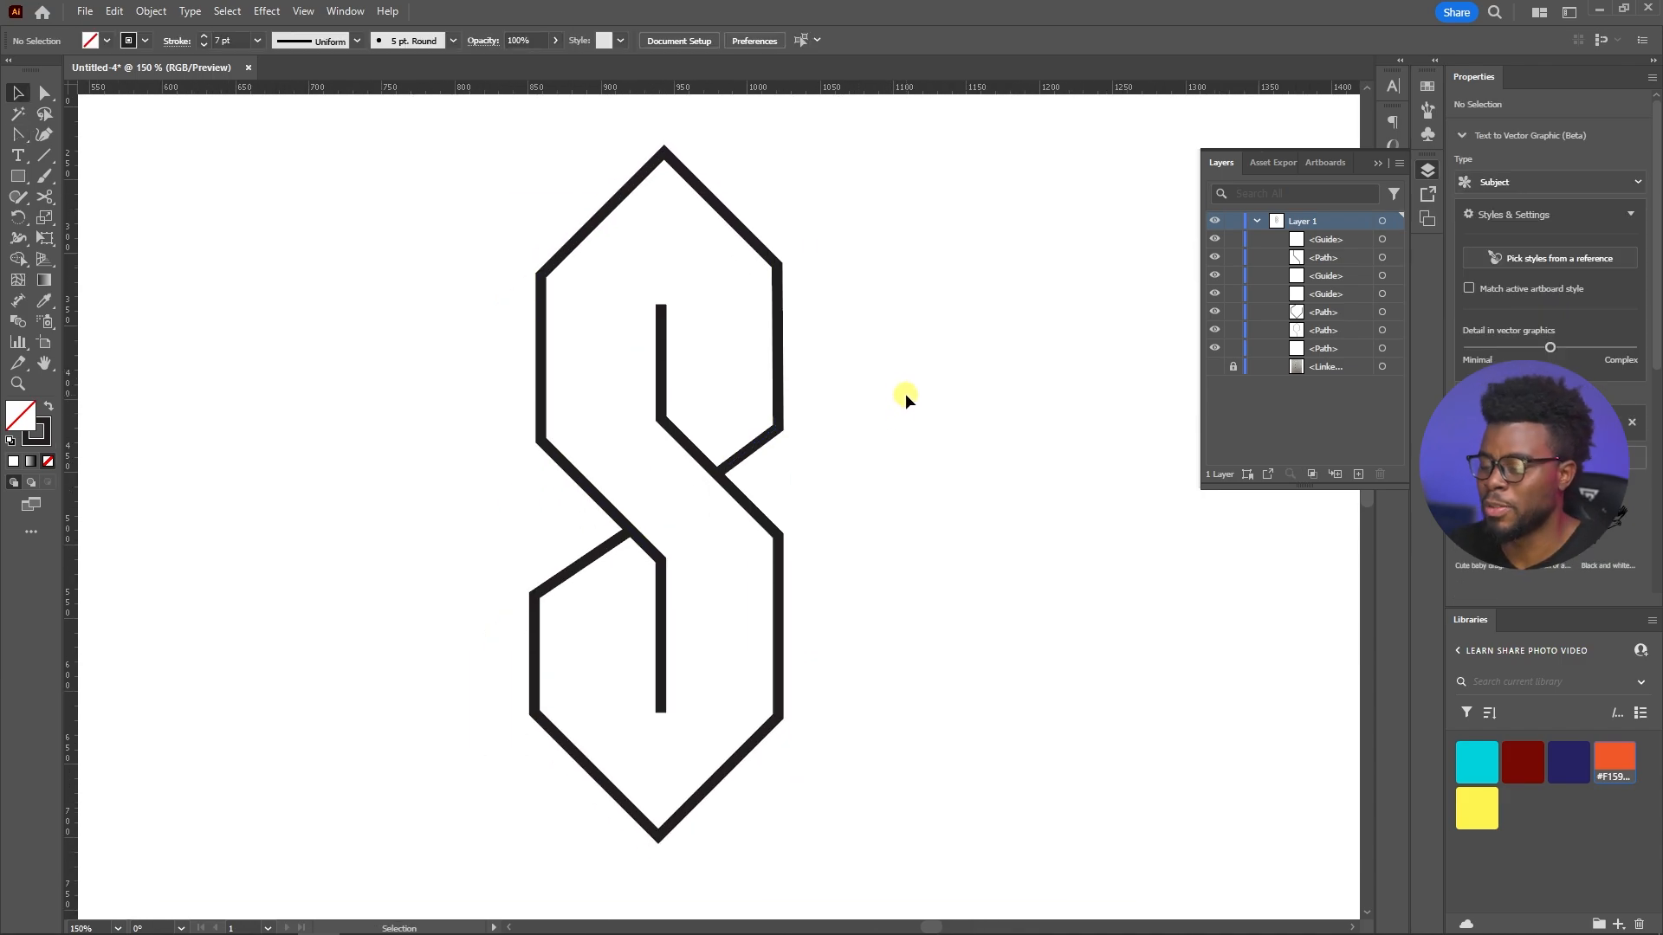
# Try shifting the lower corner anchor of the upper left vertical downward and back with the Anchor Point tool
pyautogui.click(541, 456)
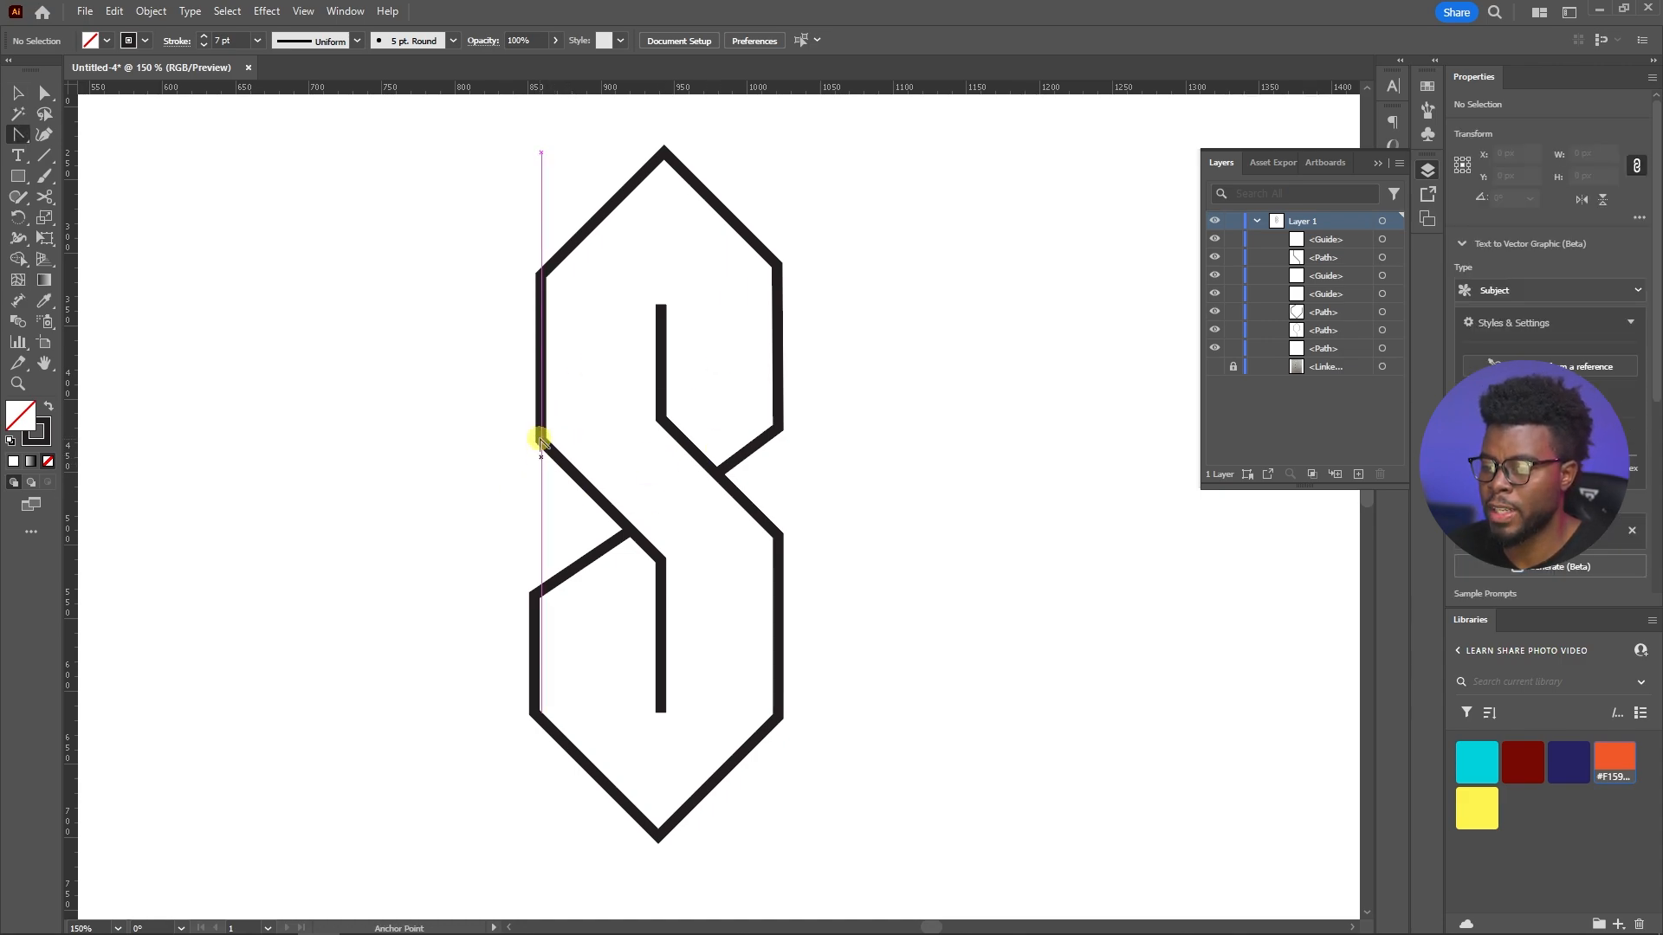
pyautogui.hotkey('shift', 'c')
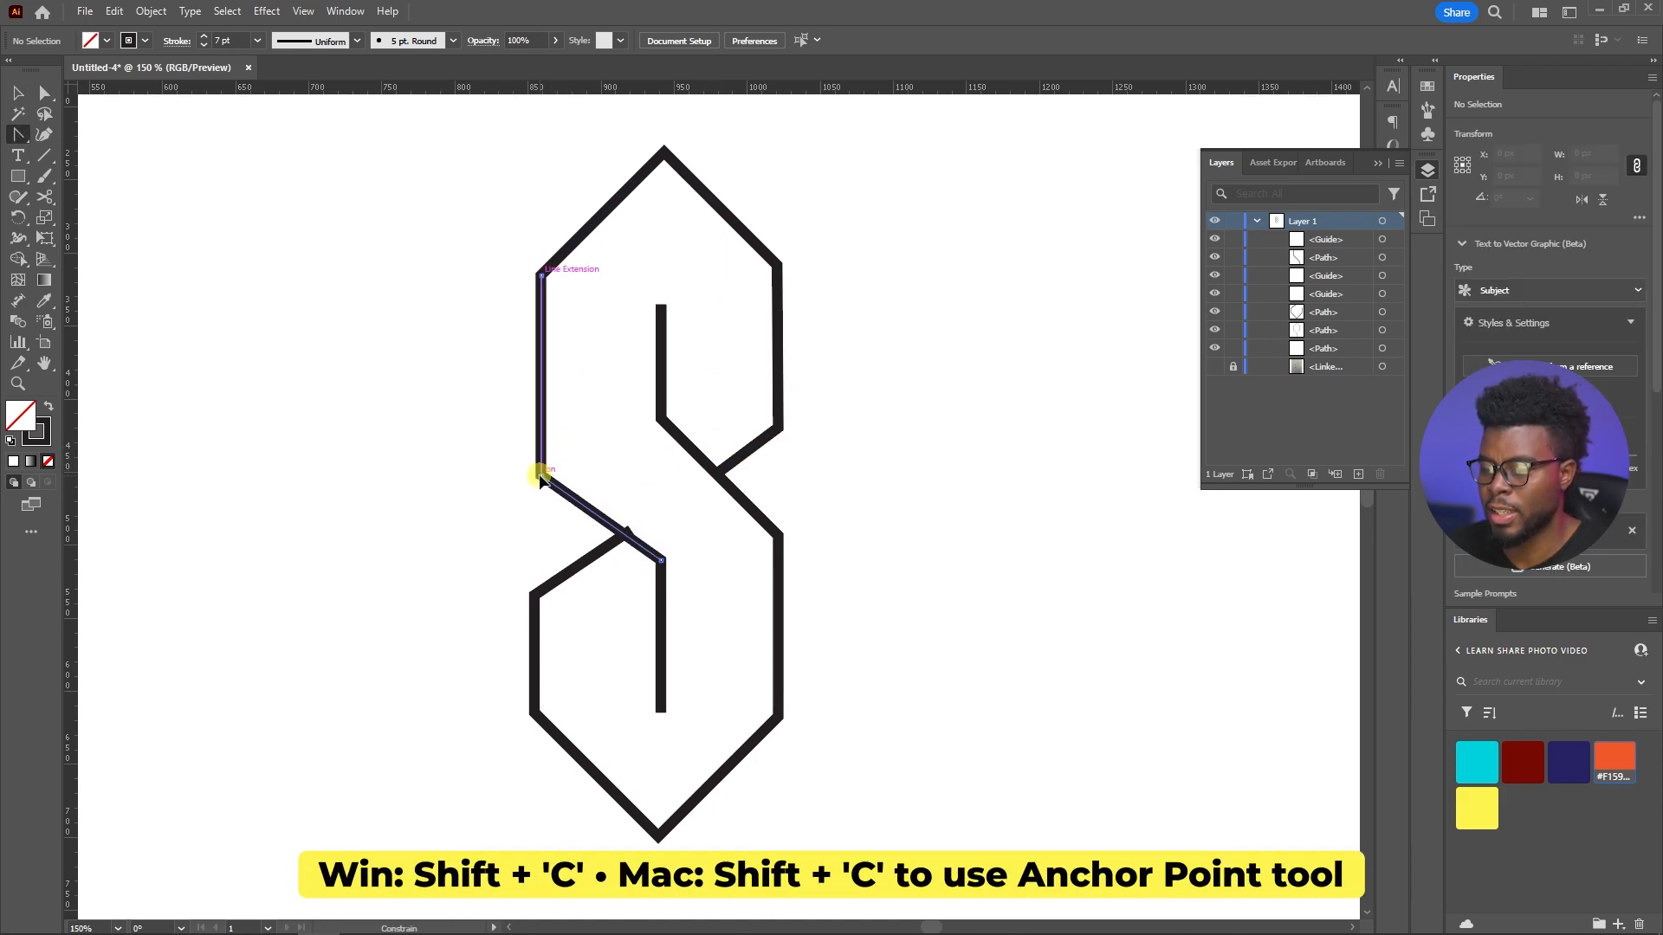
pyautogui.moveTo(539, 475); pyautogui.dragTo(540, 440)
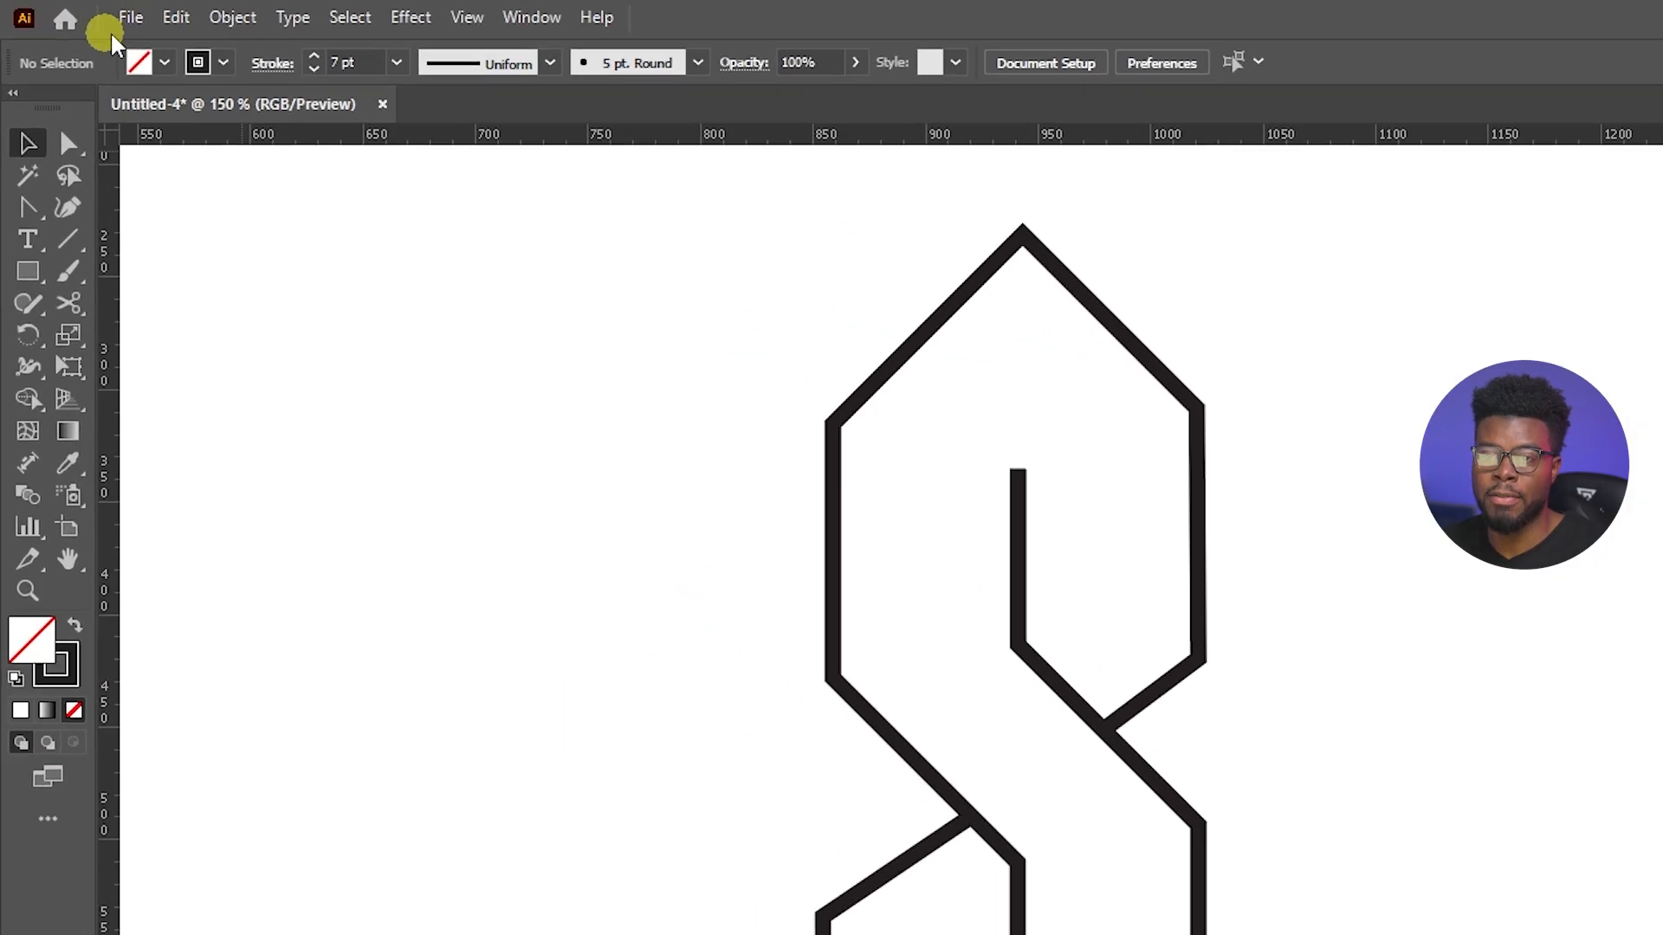
pyautogui.click(129, 18)
pyautogui.moveTo(259, 594)
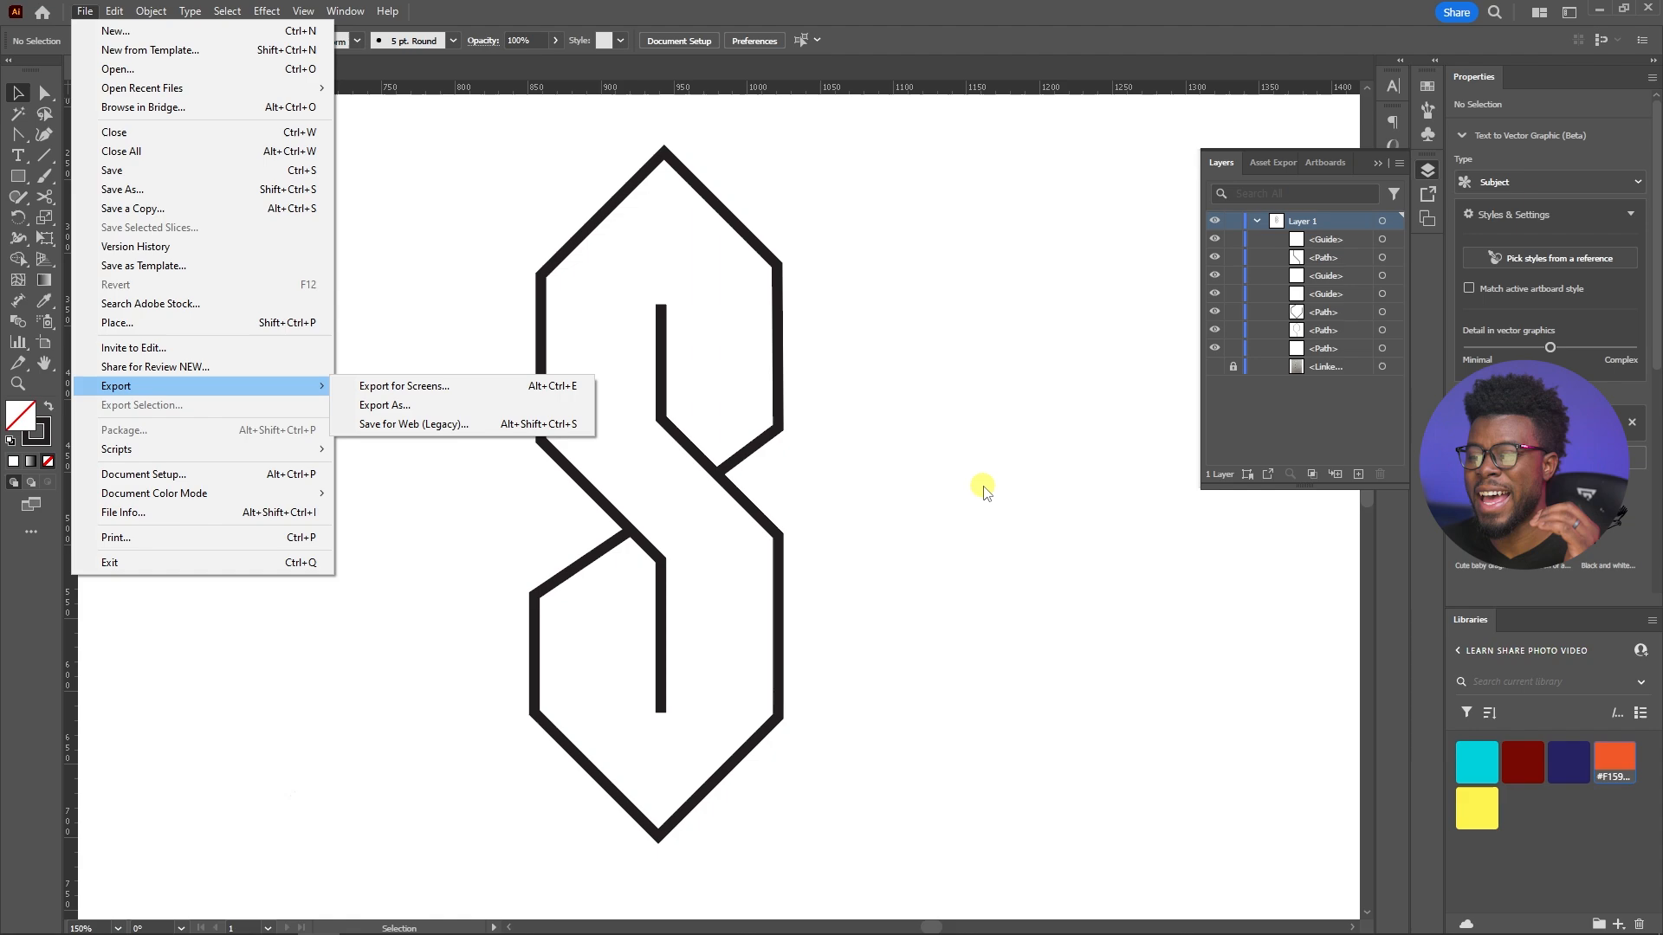
pyautogui.click(984, 490)
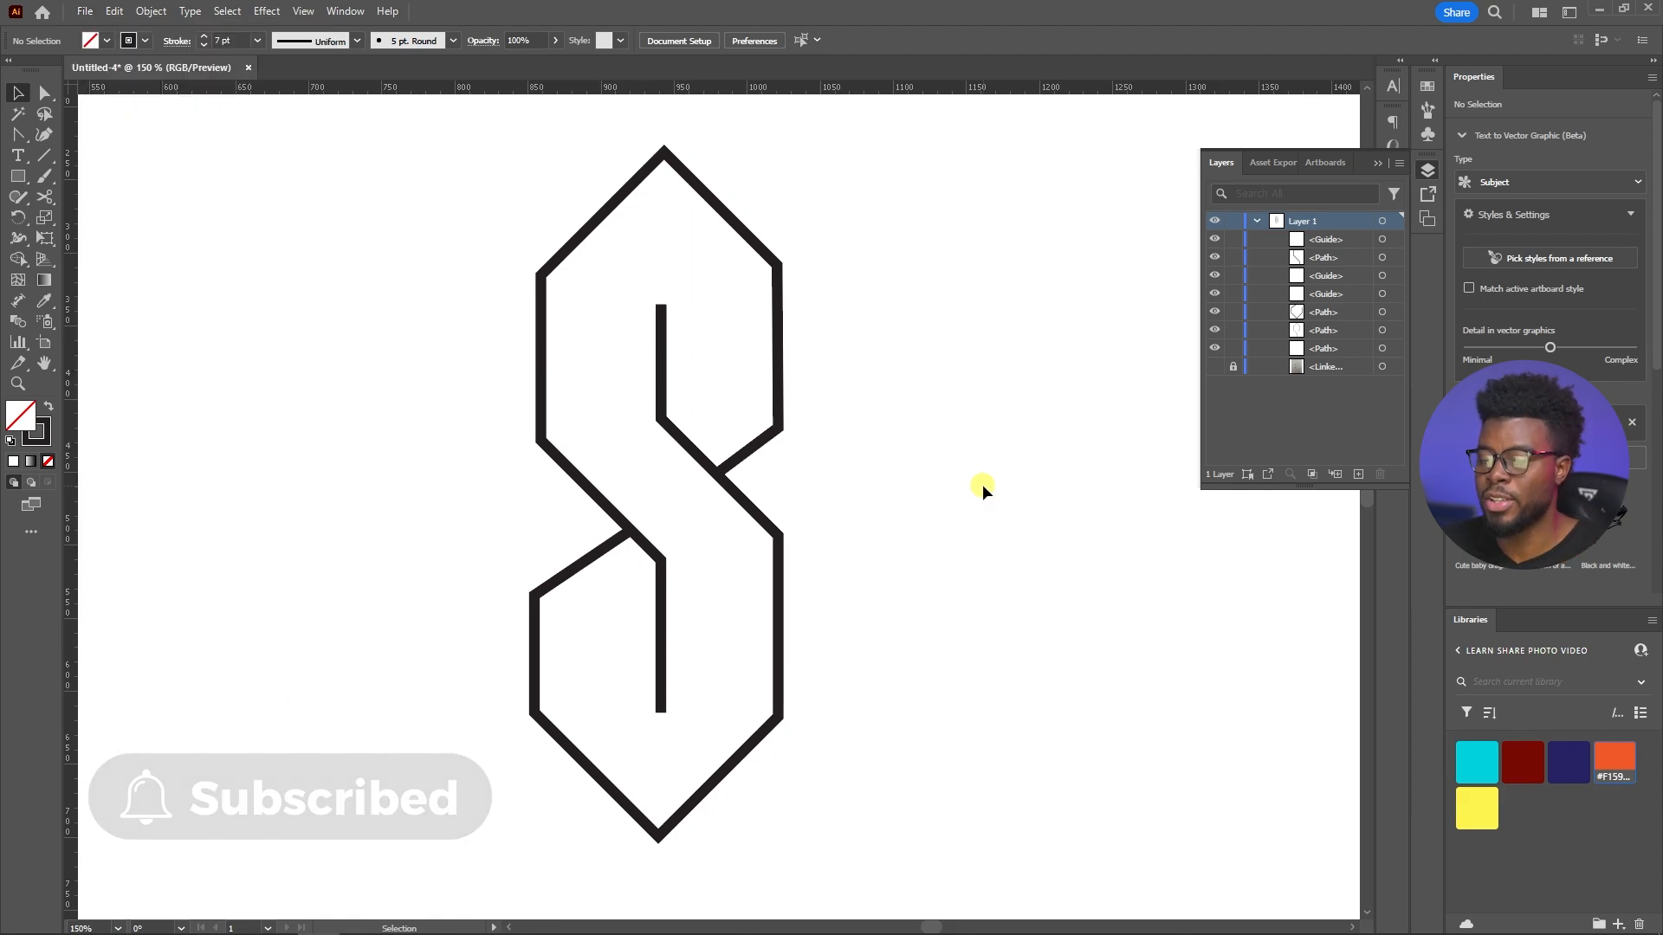
pyautogui.scroll(1, 982, 485)
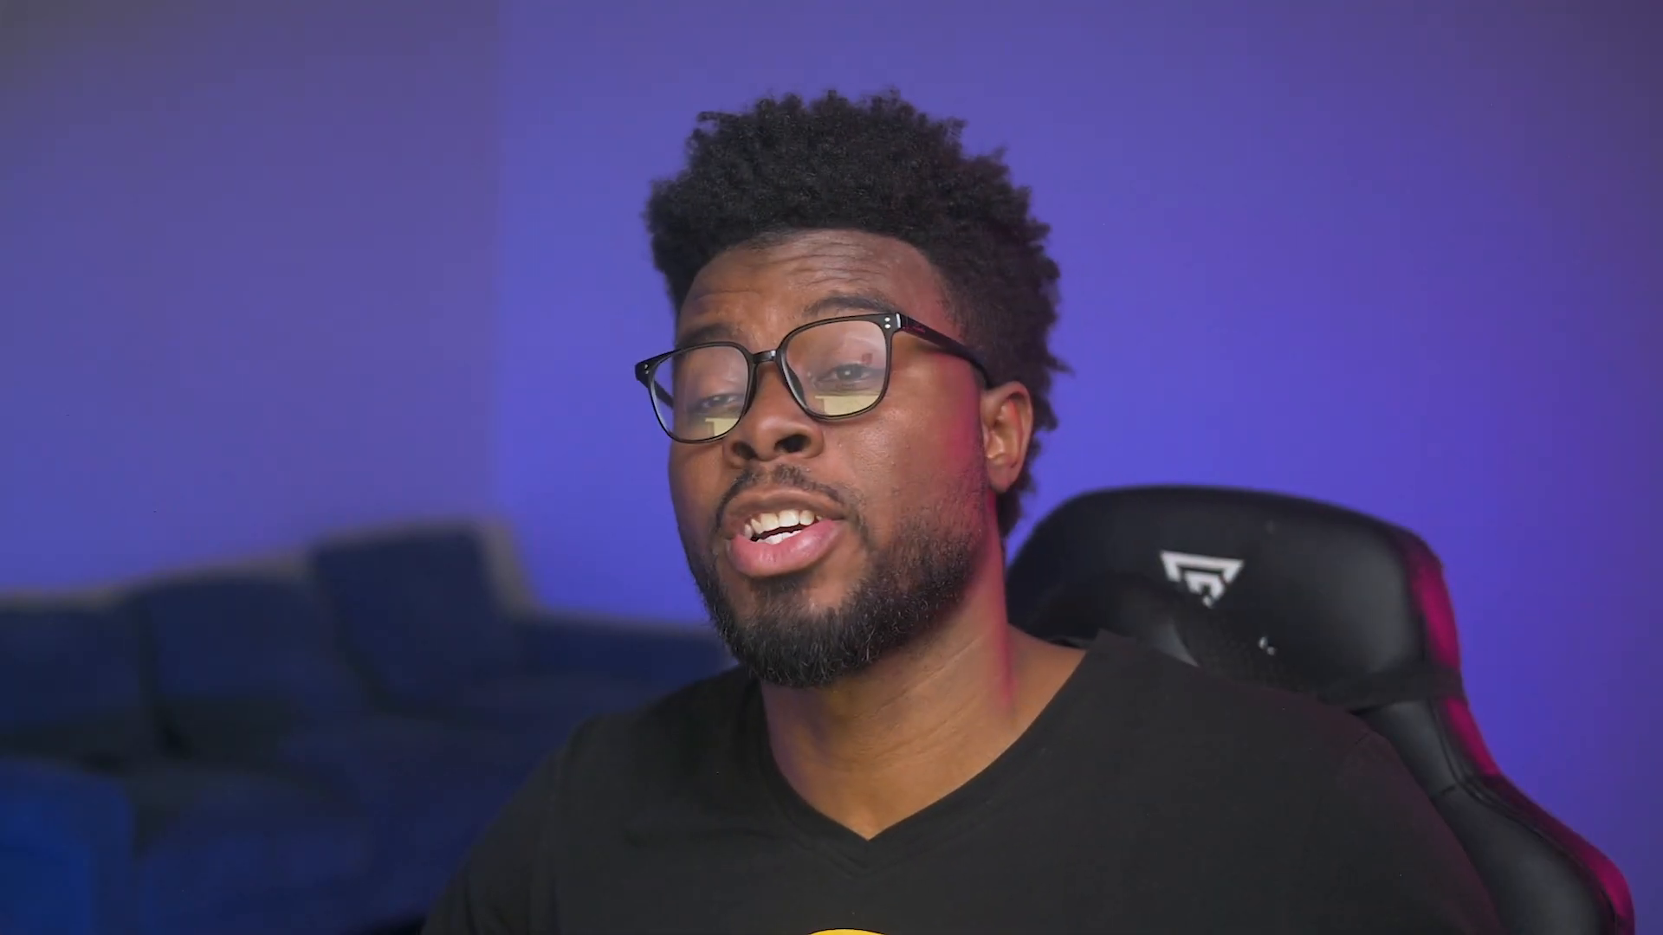